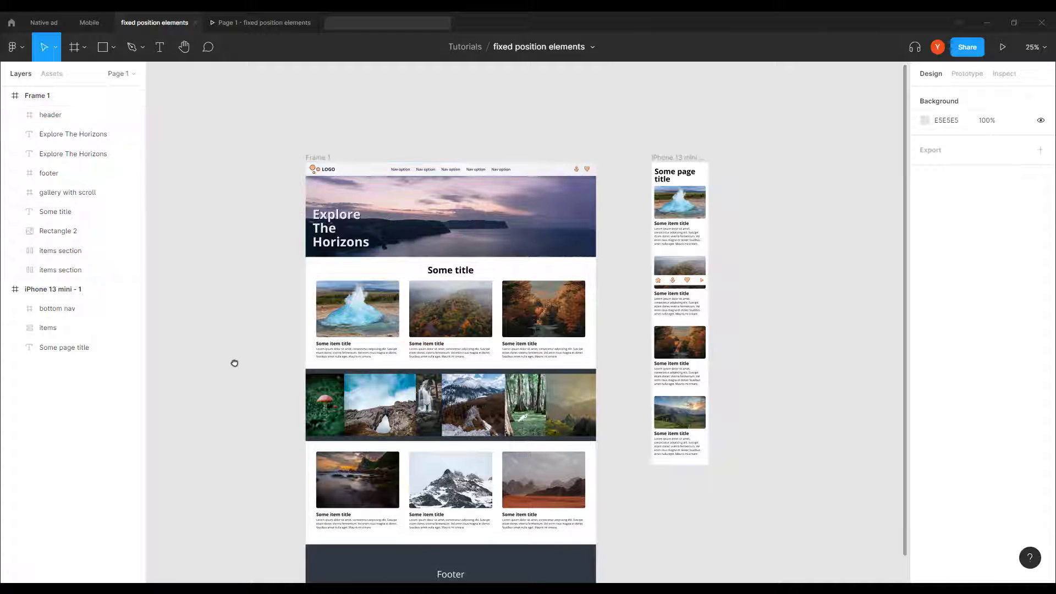
scroll(233, 363, "down", 4)
scroll(311, 245, "up", 4)
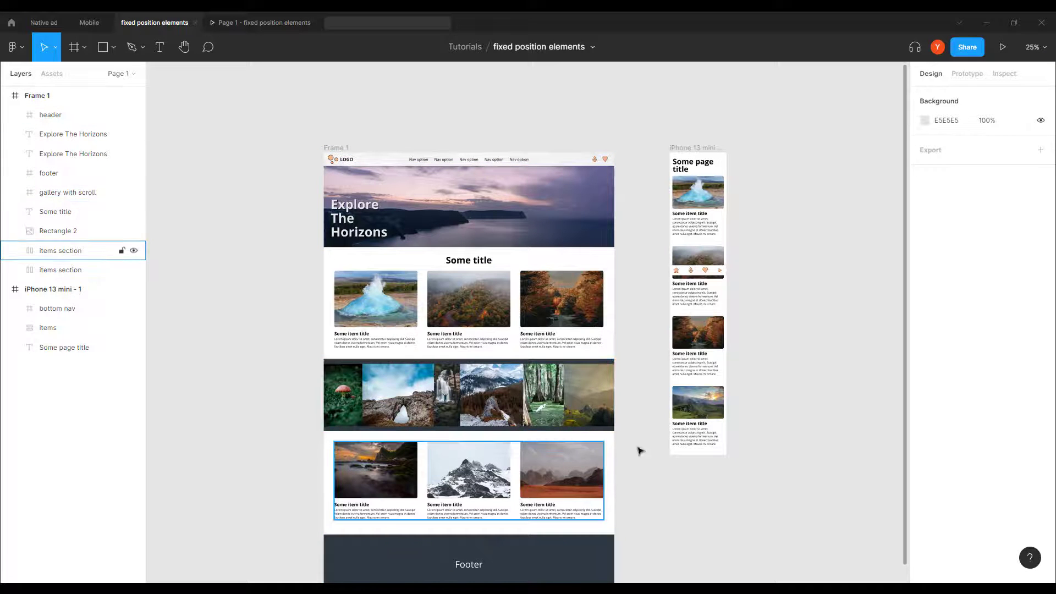
left_click_drag(617, 381, 530, 388)
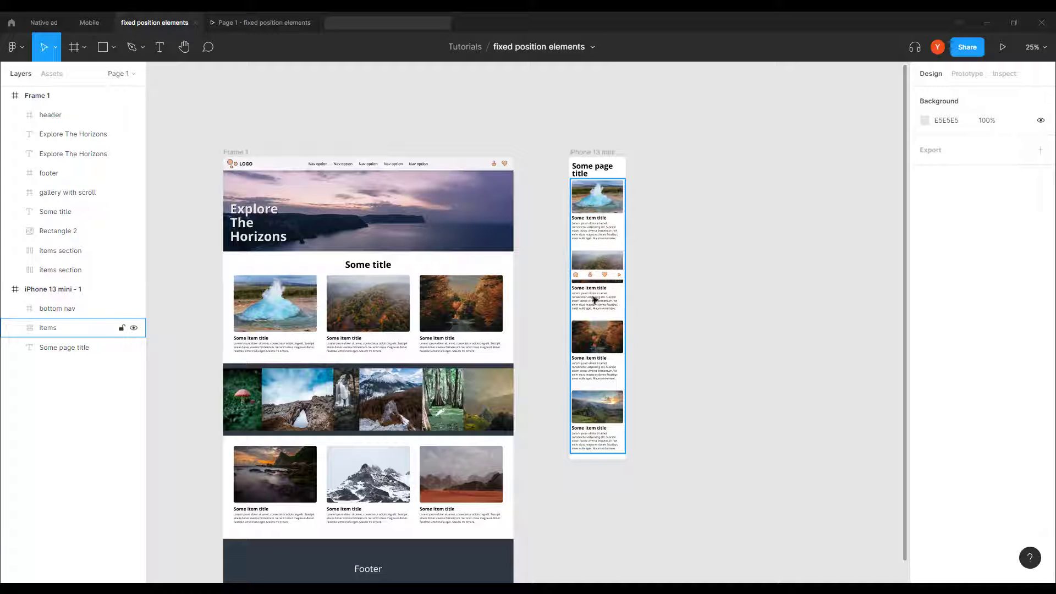
left_click_drag(535, 193, 644, 229)
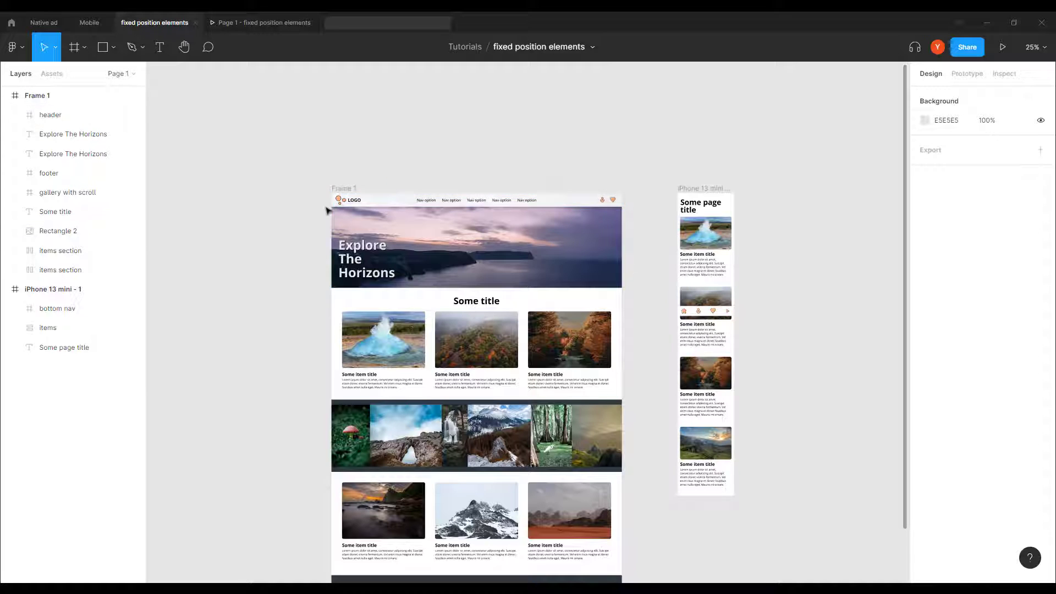
Open the prototype presentation of the desktop page frame, Frame 1.
left_click(341, 189)
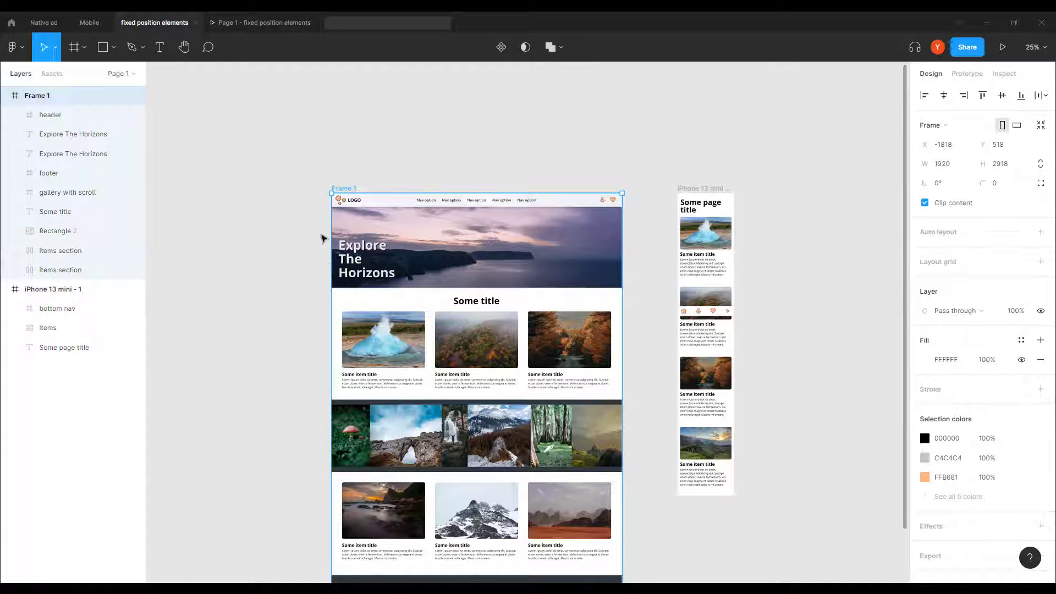
scroll(316, 266, "up", 3)
scroll(330, 275, "up", 3)
scroll(330, 274, "left", 3)
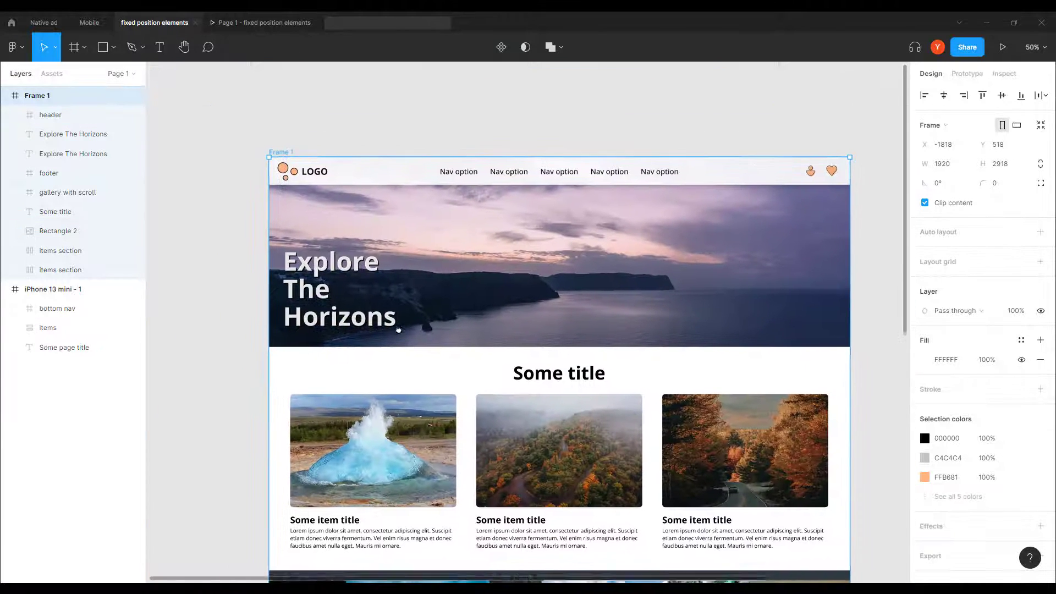
left_click(1002, 46)
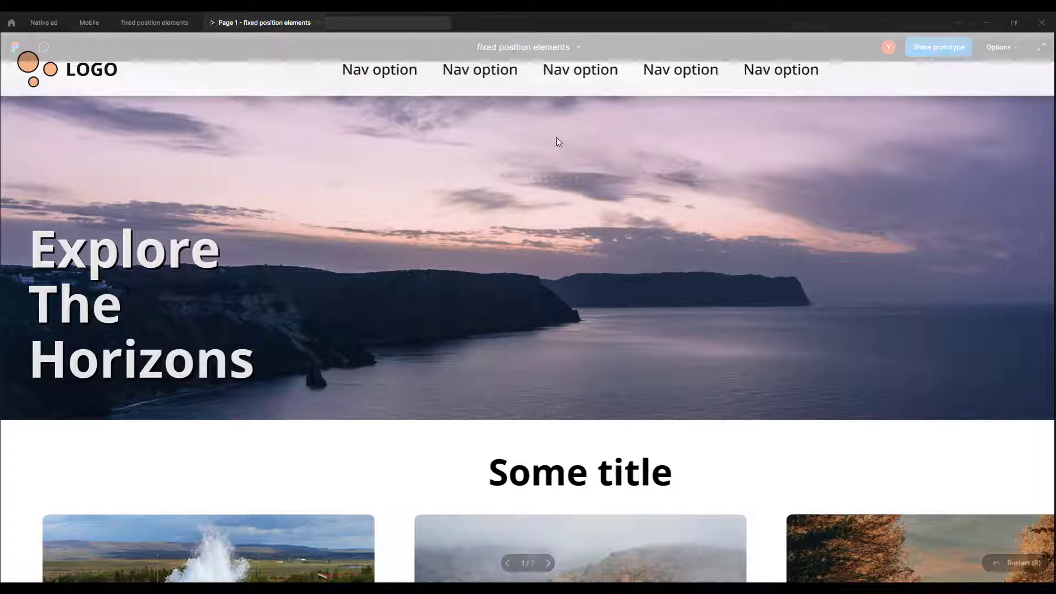
Scale the prototype preview so the page fits the window's full width, with the Figma UI hidden.
left_click(1009, 50)
left_click(972, 203)
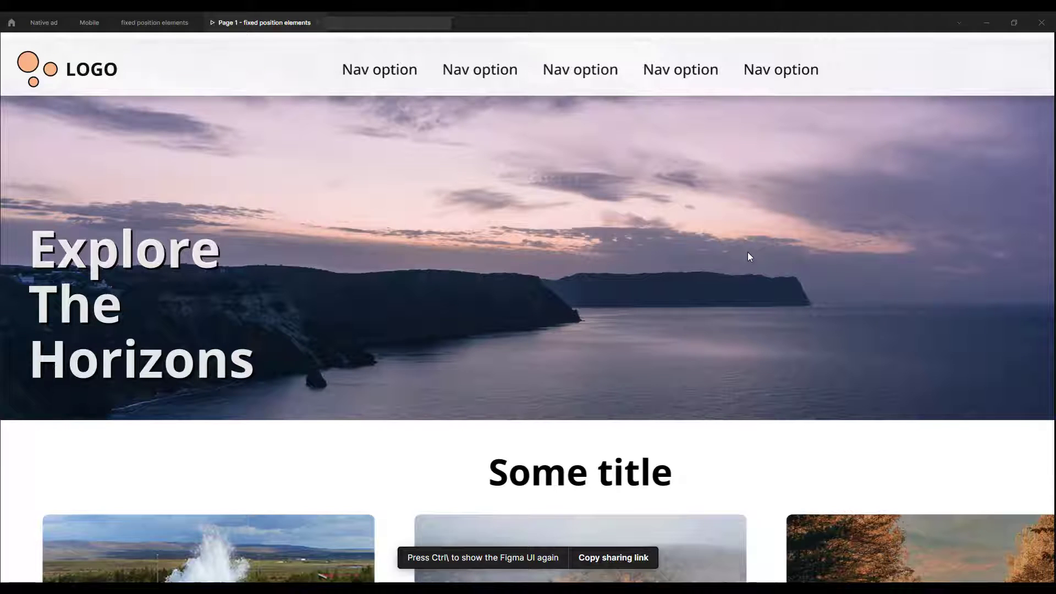
scroll(427, 434, "down", 5)
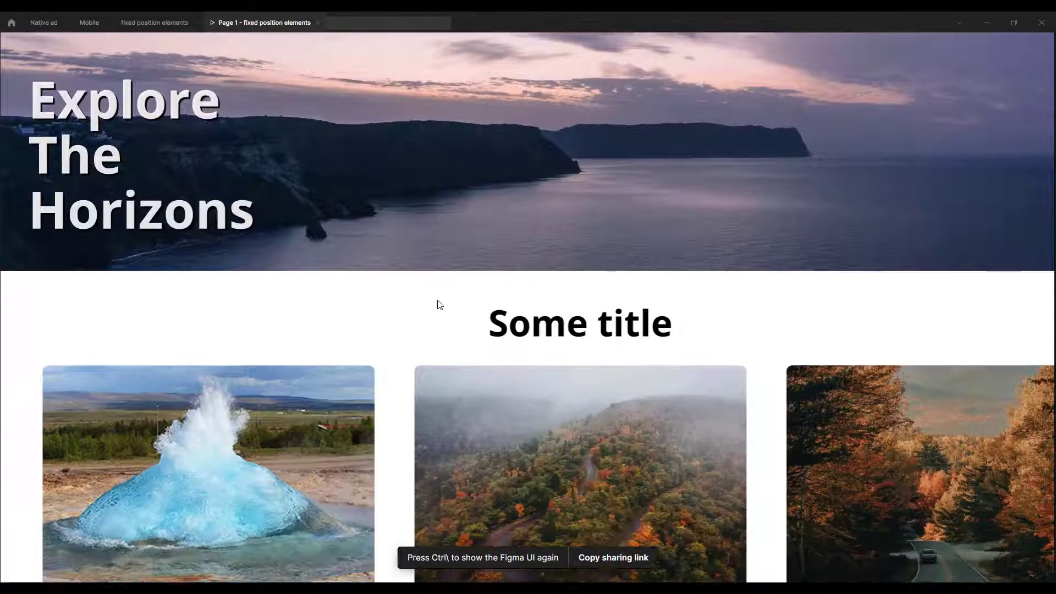
scroll(434, 348, "down", 3)
scroll(407, 301, "up", 8)
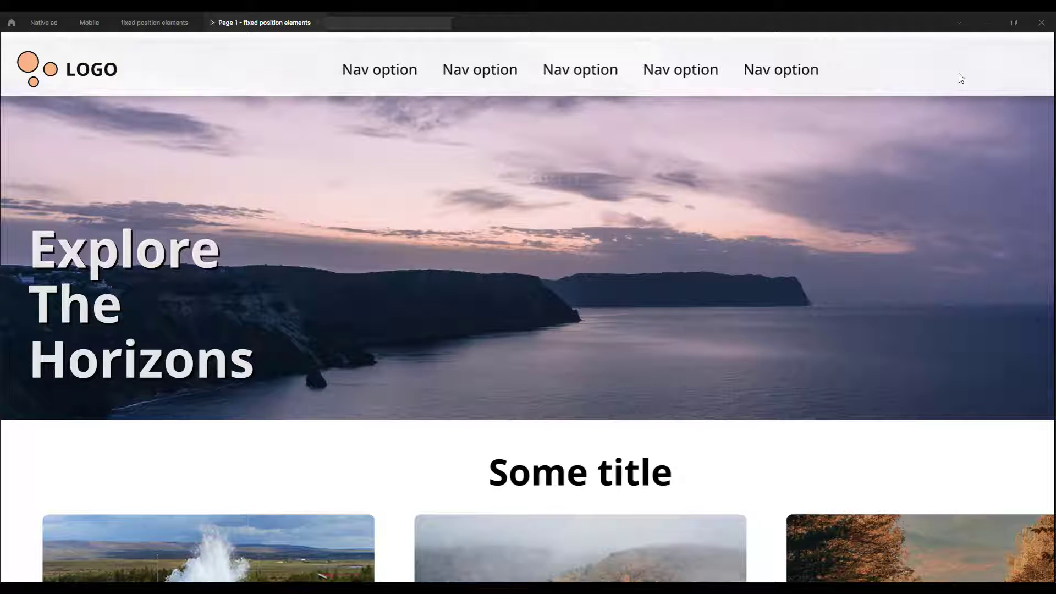
key("ctrl+backslash")
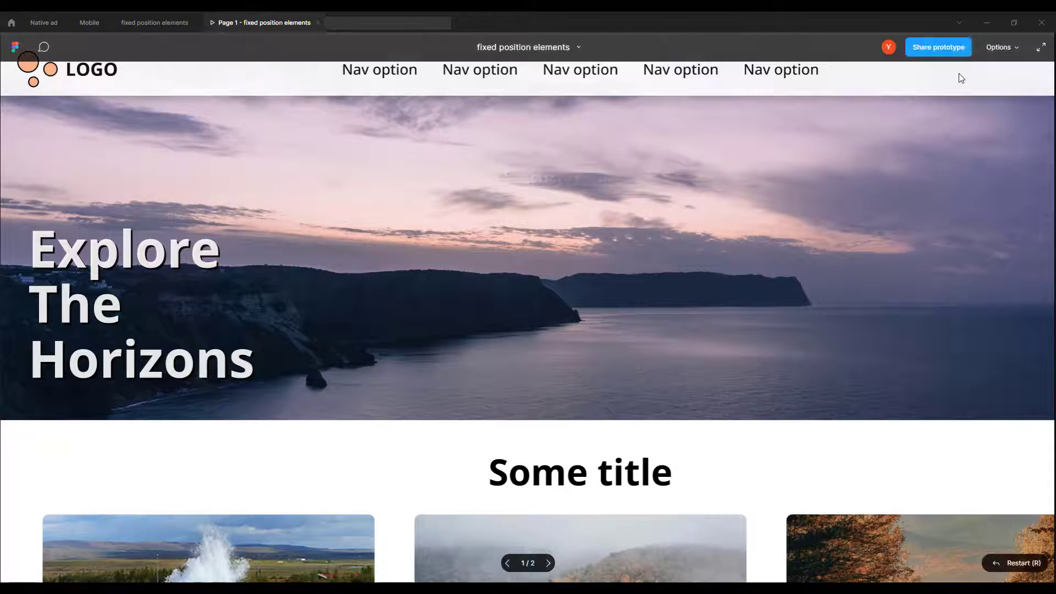
left_click(998, 49)
left_click(960, 121)
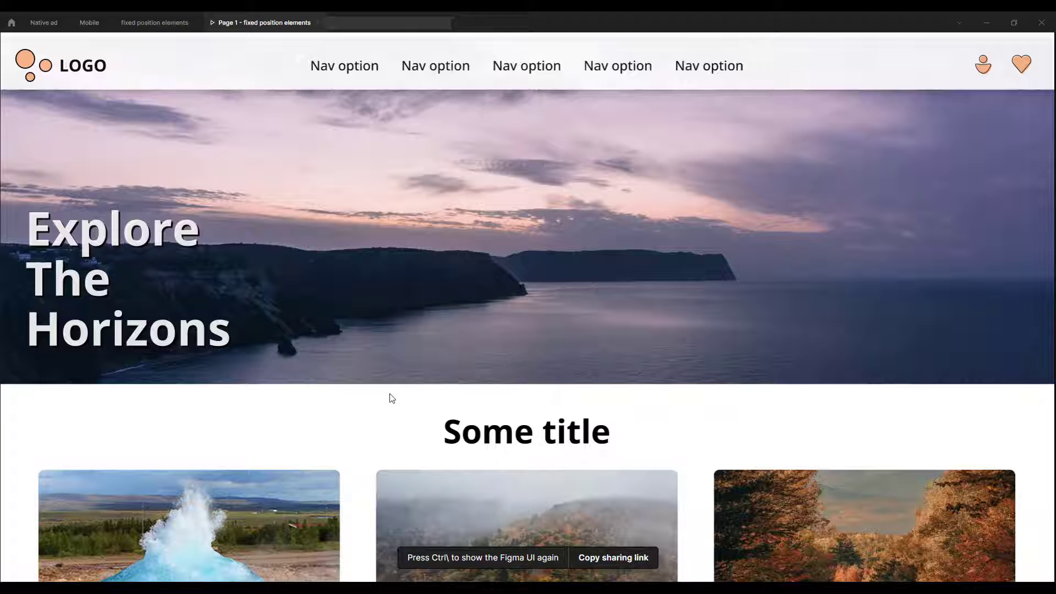
Scroll down through the page preview and back up to examine how the header behaves.
left_click_drag(389, 396, 429, 351)
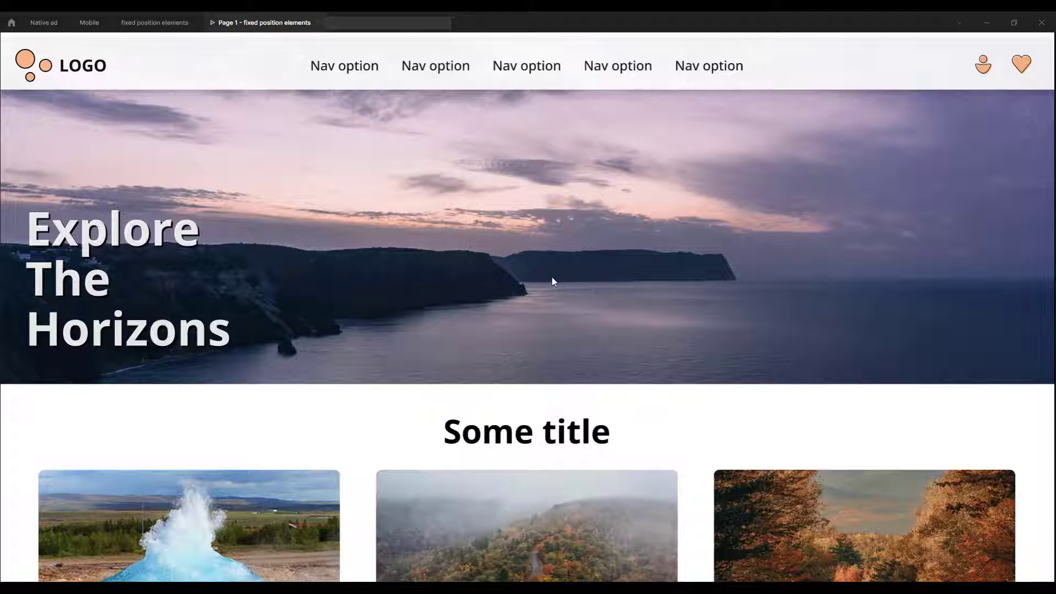
scroll(472, 211, "down", 4)
scroll(472, 203, "down", 2)
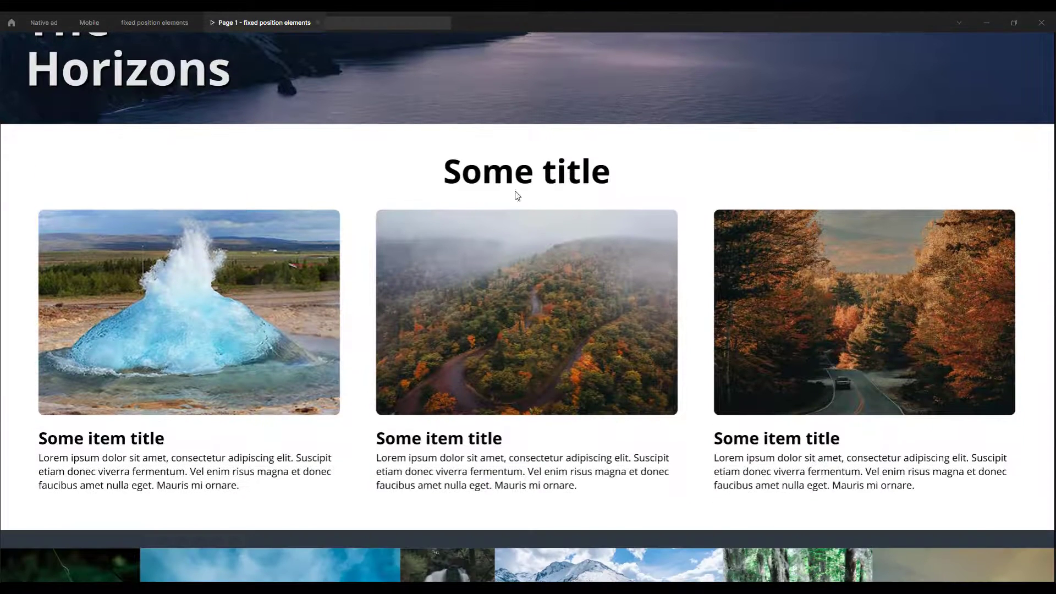
scroll(502, 163, "up", 5)
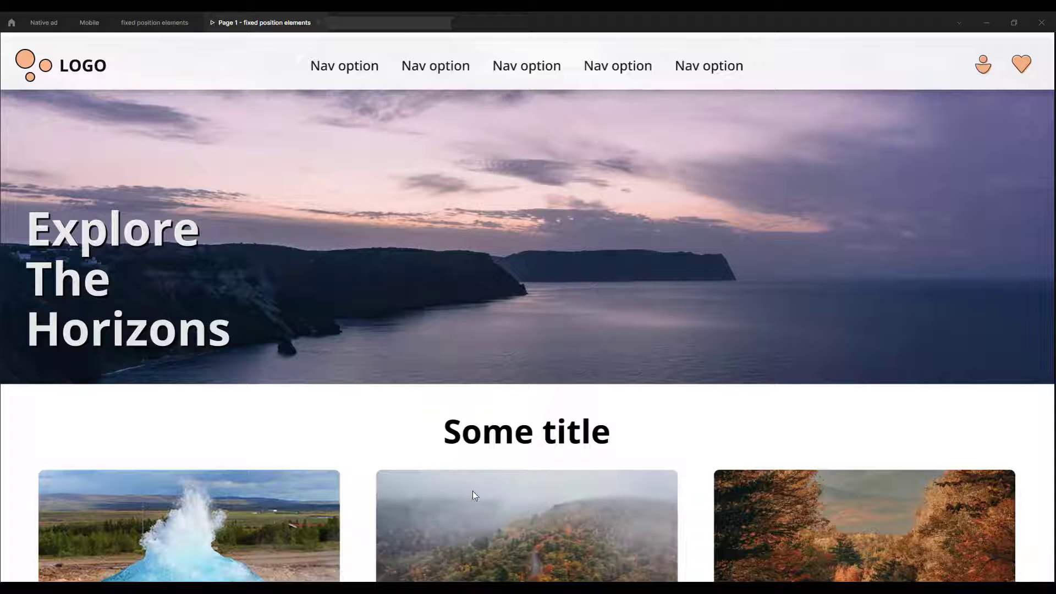
scroll(472, 421, "down", 5)
scroll(454, 223, "down", 6)
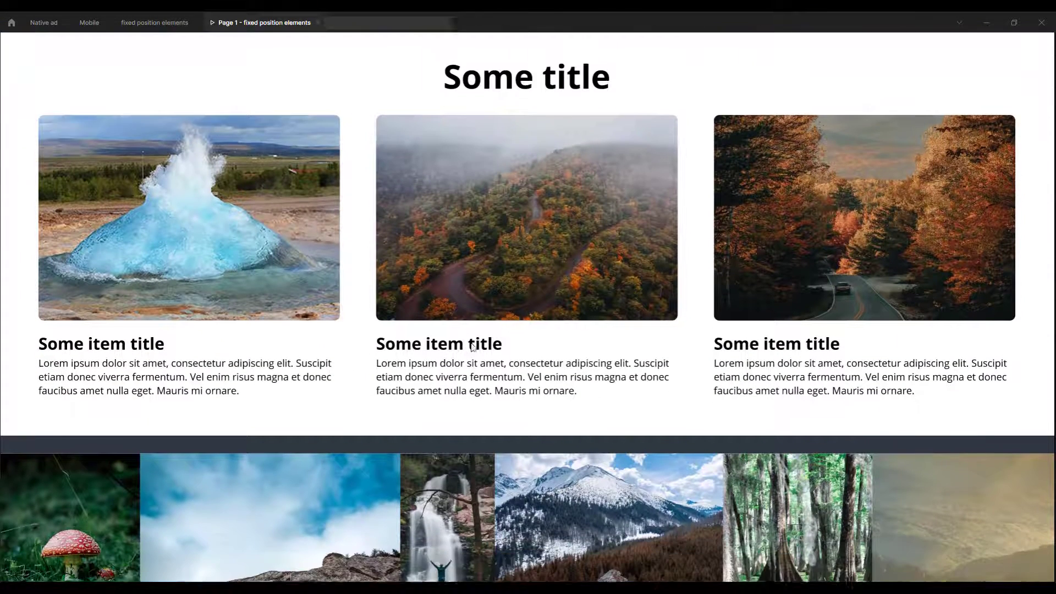
scroll(470, 445, "down", 11)
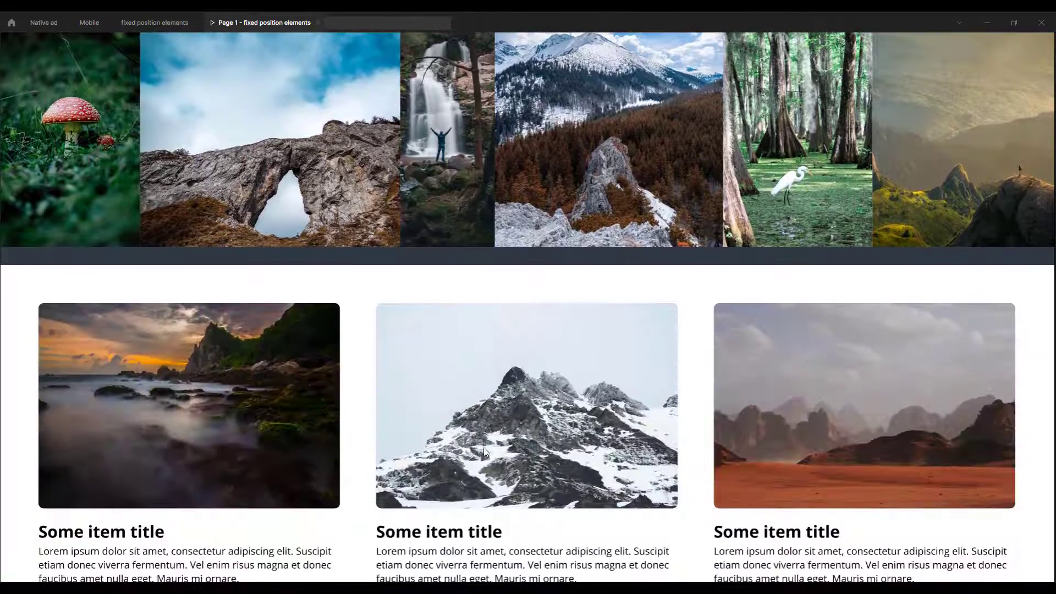
scroll(462, 204, "up", 20)
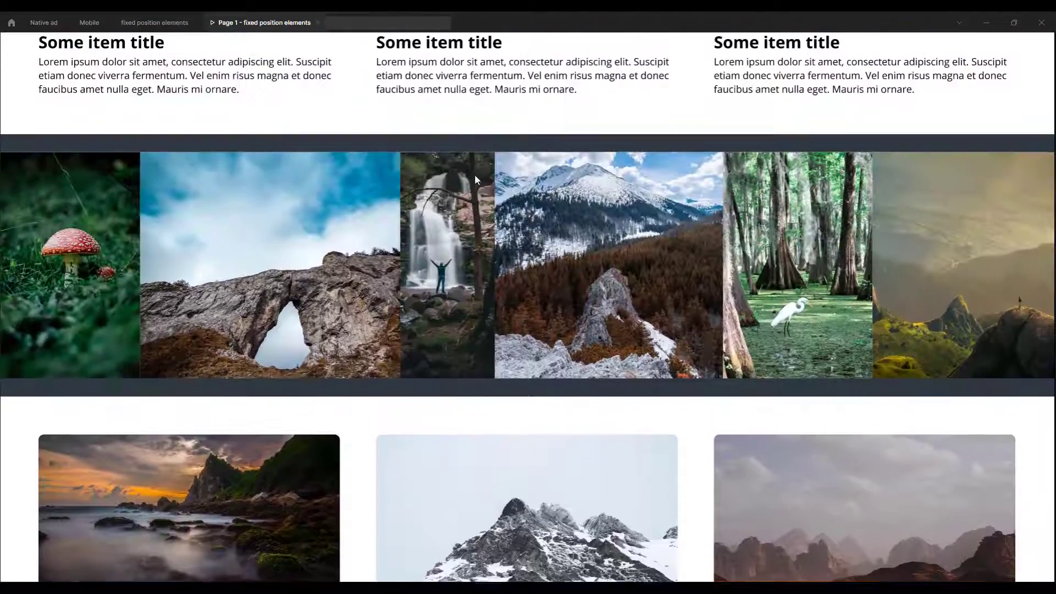
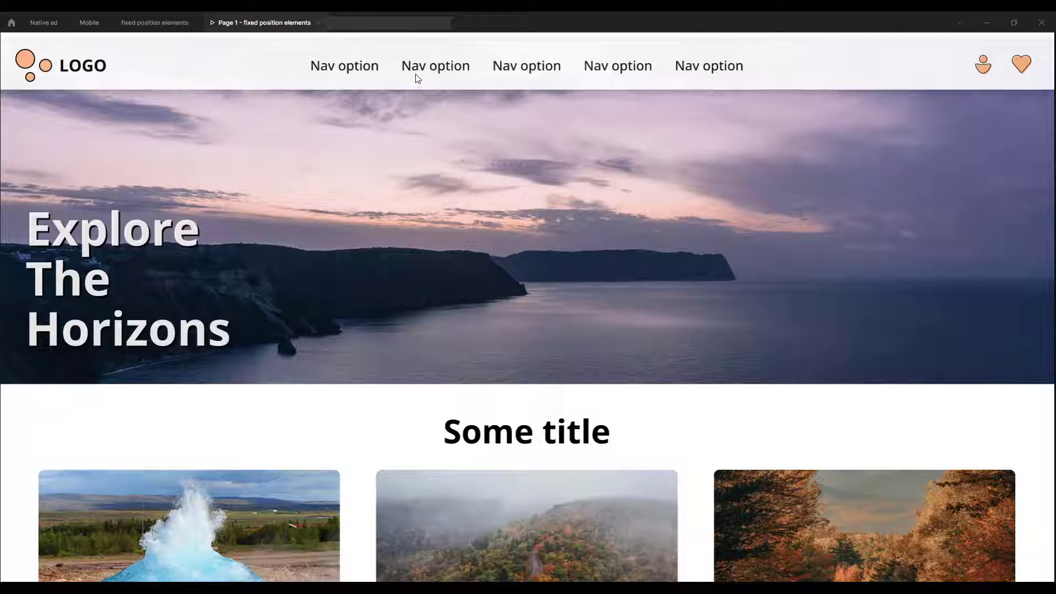
In the design file, enable Fix position when scrolling for the header of Frame 1.
left_click(152, 23)
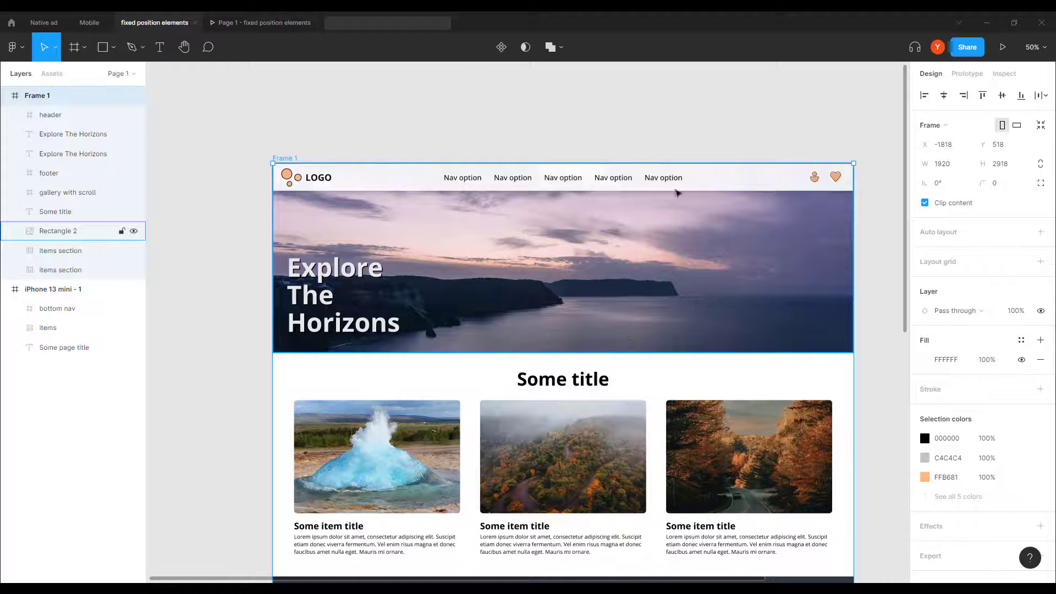
left_click(541, 188)
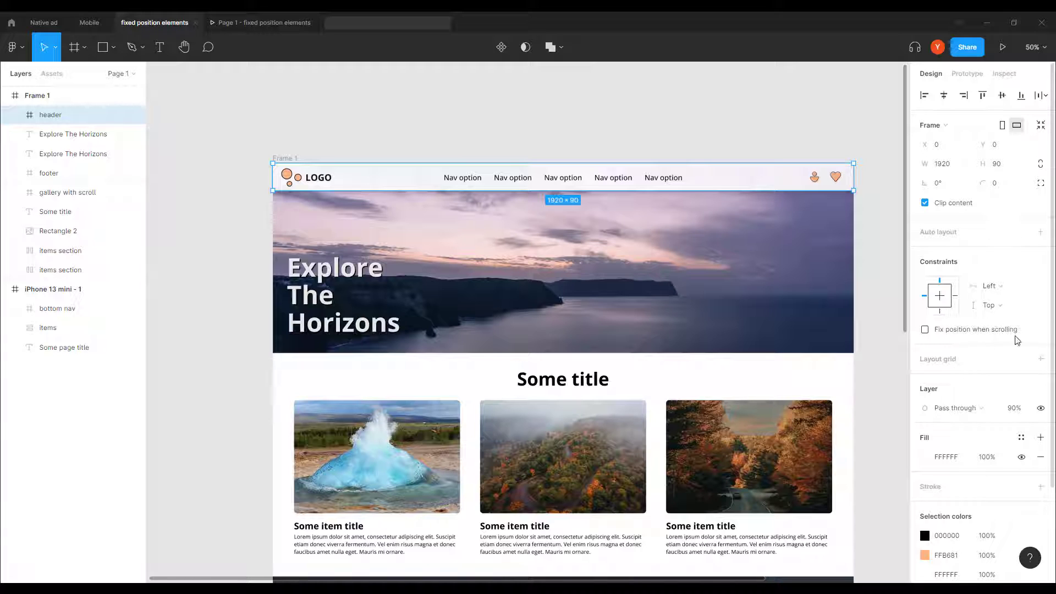
mouse_move(1004, 337)
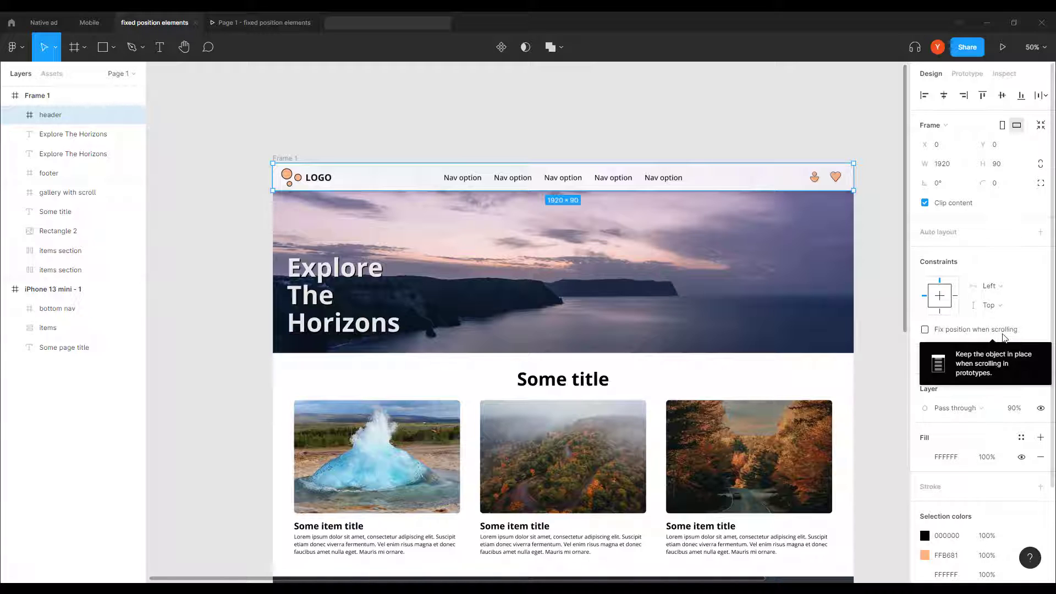
left_click(925, 330)
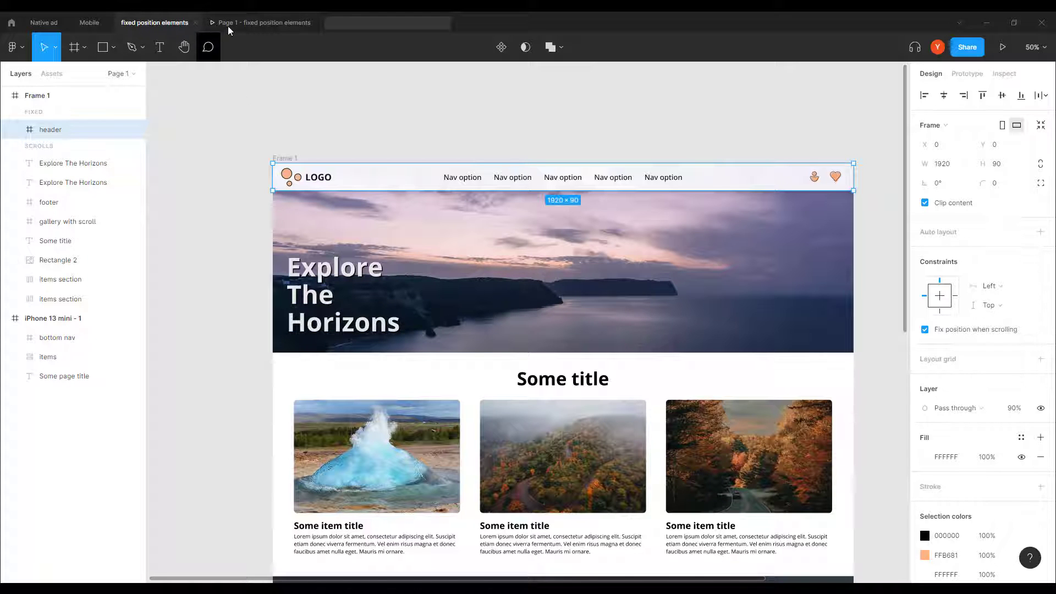
Return to the prototype preview and scroll the page up and down to check the header's fixed position.
left_click(263, 23)
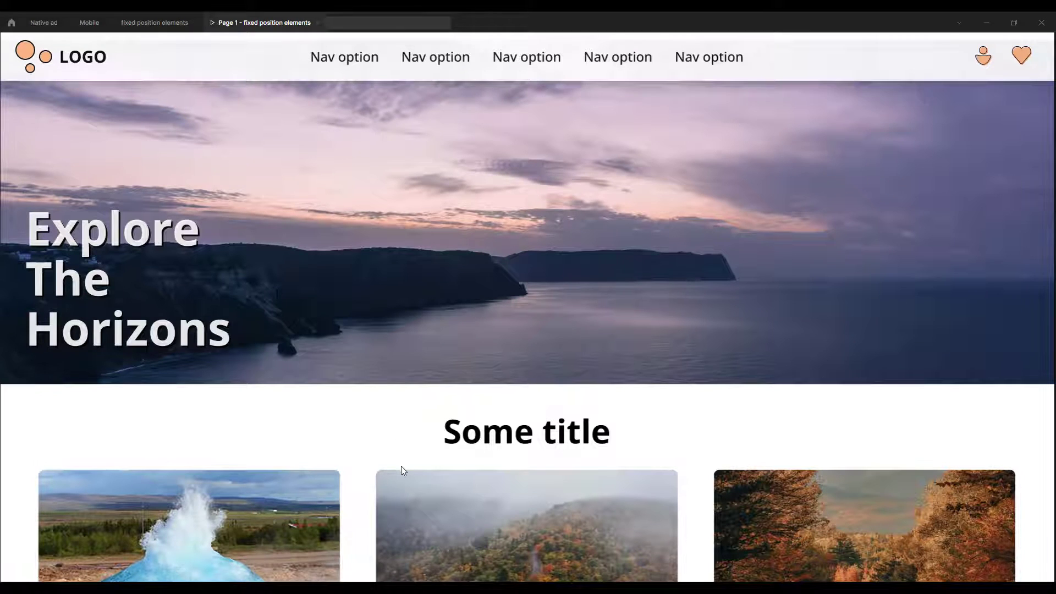
left_click_drag(401, 466, 361, 99)
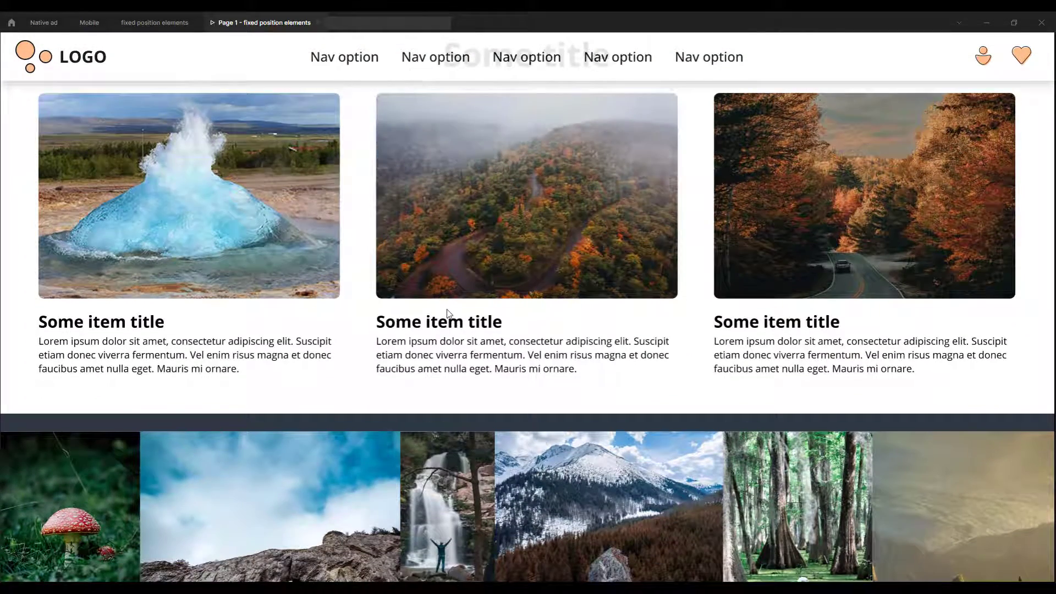
left_click_drag(447, 312, 453, 290)
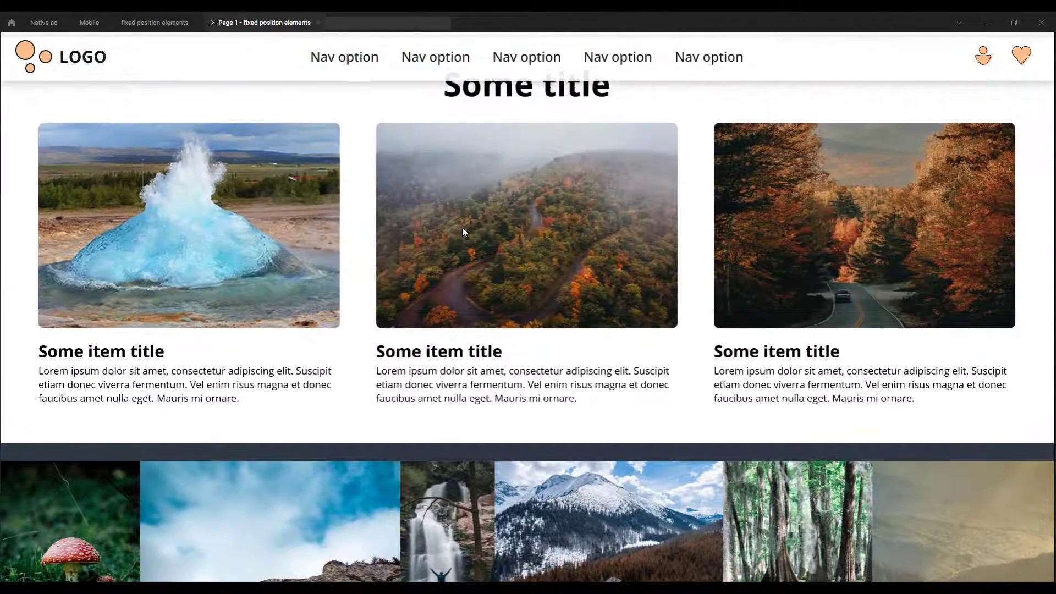
left_click_drag(463, 231, 483, 370)
left_click_drag(455, 271, 460, 421)
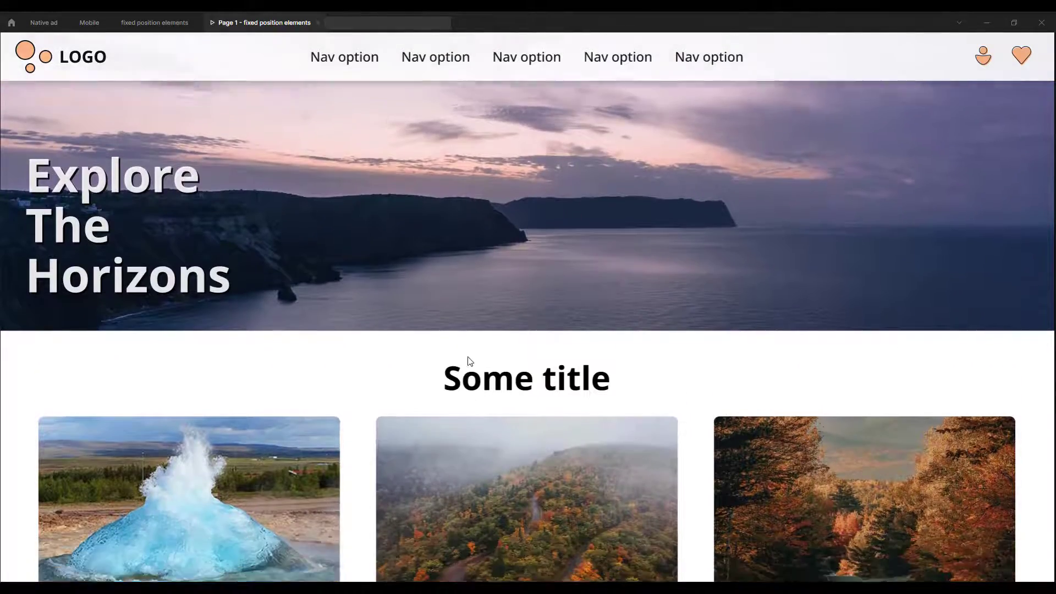
left_click_drag(469, 361, 448, 137)
left_click_drag(495, 550, 490, 159)
left_click_drag(481, 291, 467, 528)
left_click_drag(442, 173, 444, 343)
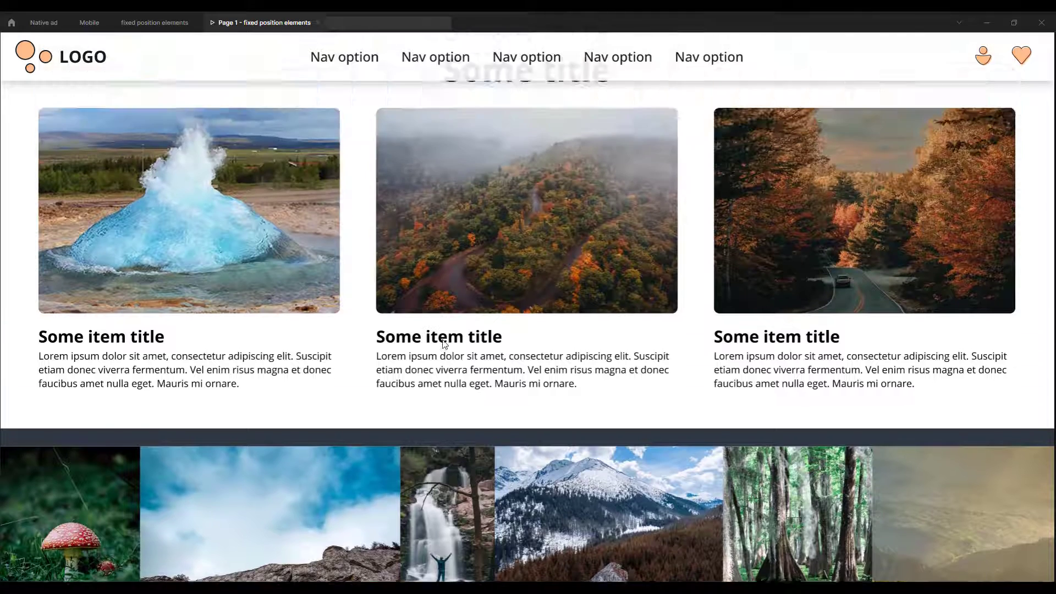
left_click_drag(436, 172, 465, 456)
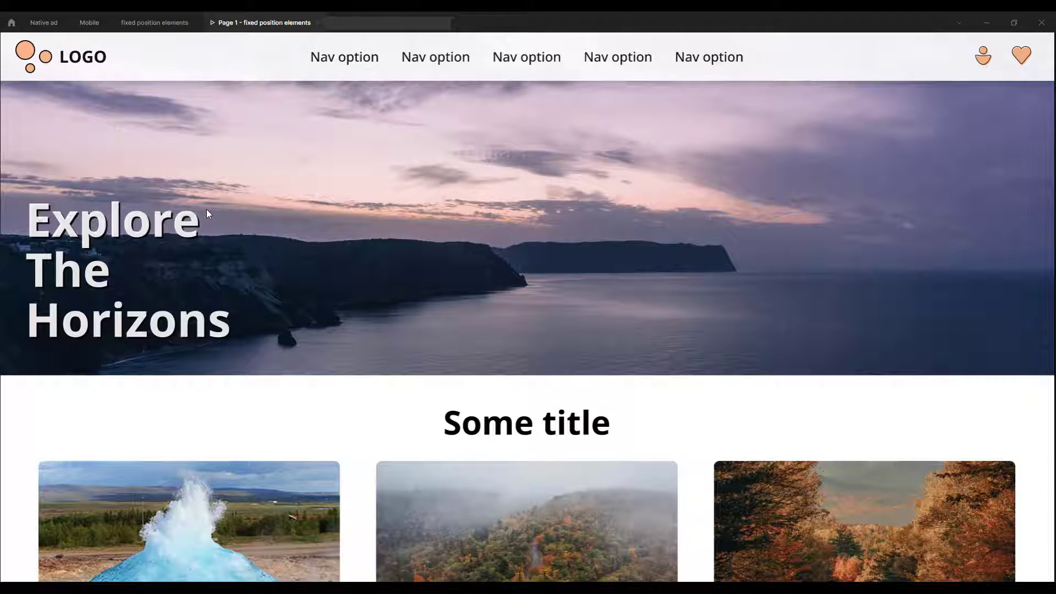
Back in the design file, select the iPhone 13 mini - 1 frame and show the prototype settings.
left_click(176, 23)
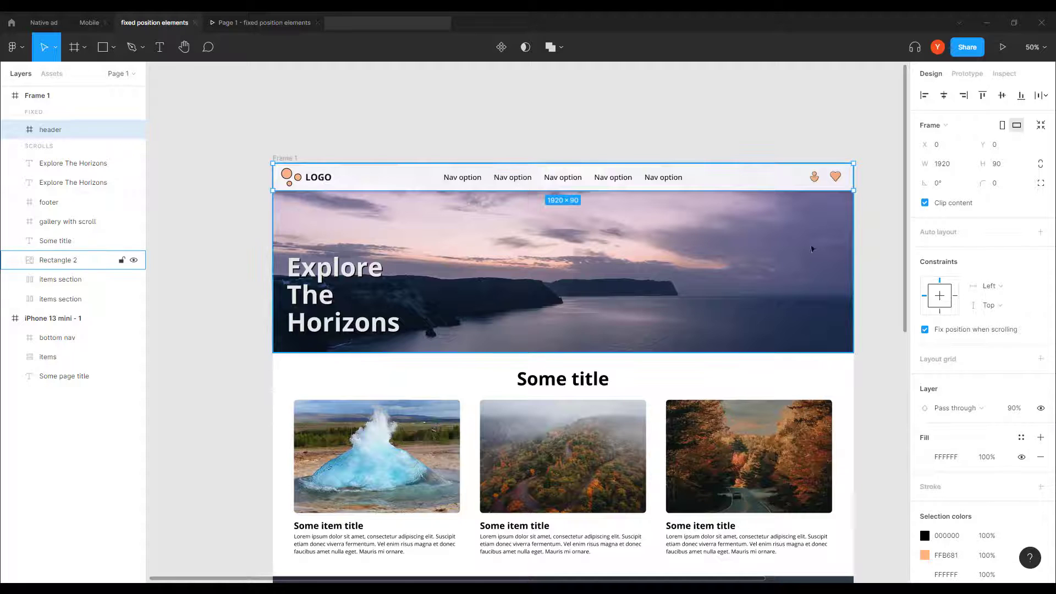
left_click_drag(808, 243, 394, 235)
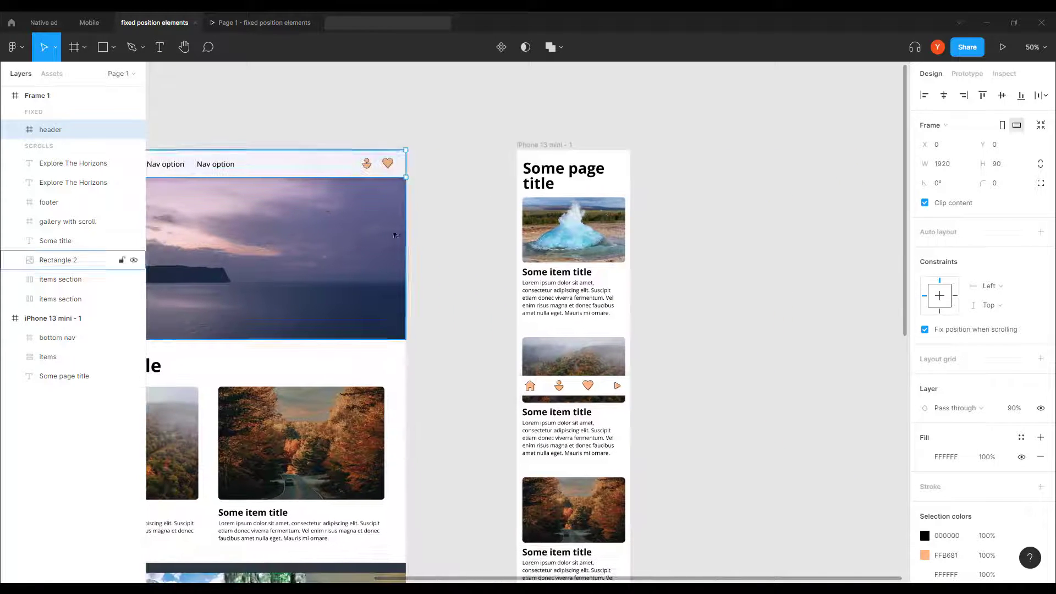
left_click(468, 222)
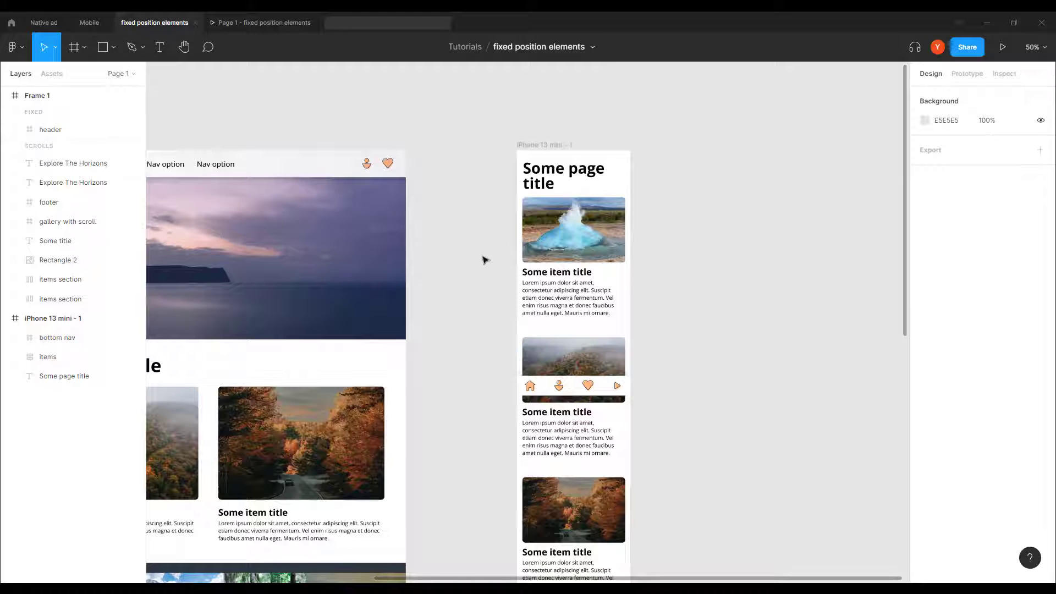
left_click_drag(495, 361, 472, 377)
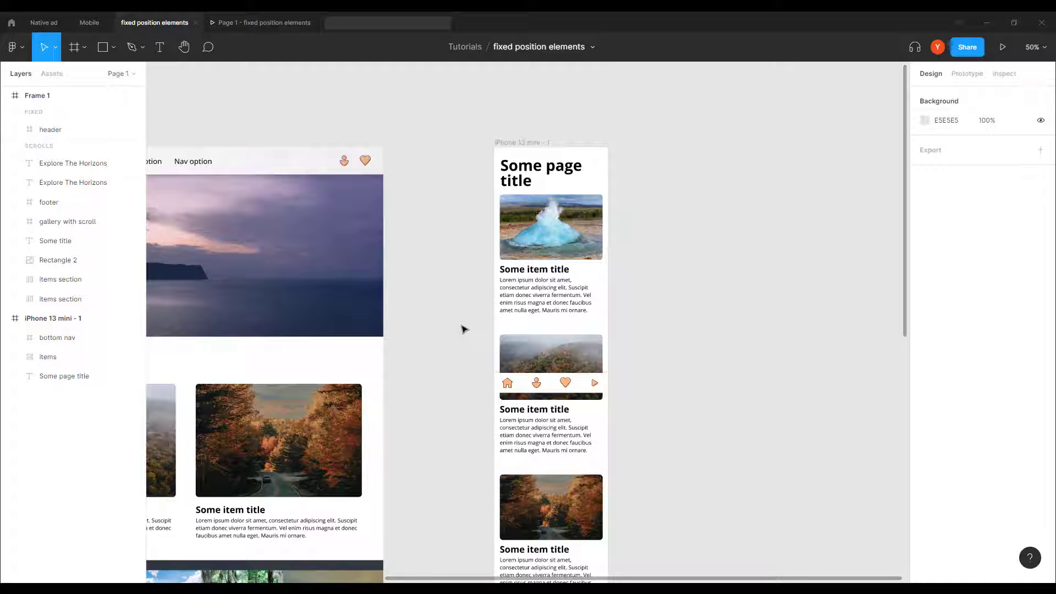
left_click(527, 144)
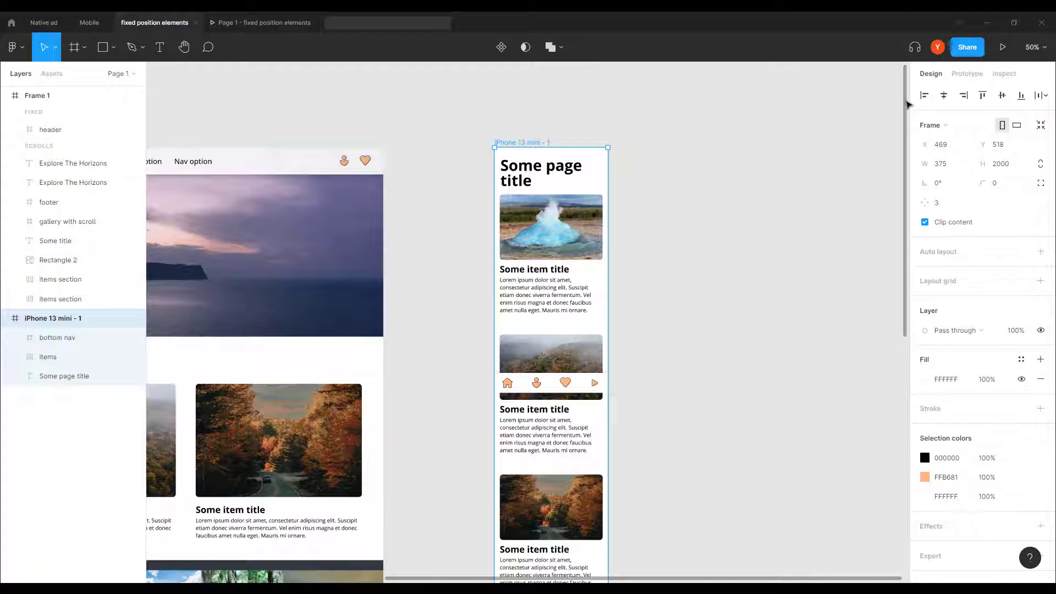
left_click(966, 73)
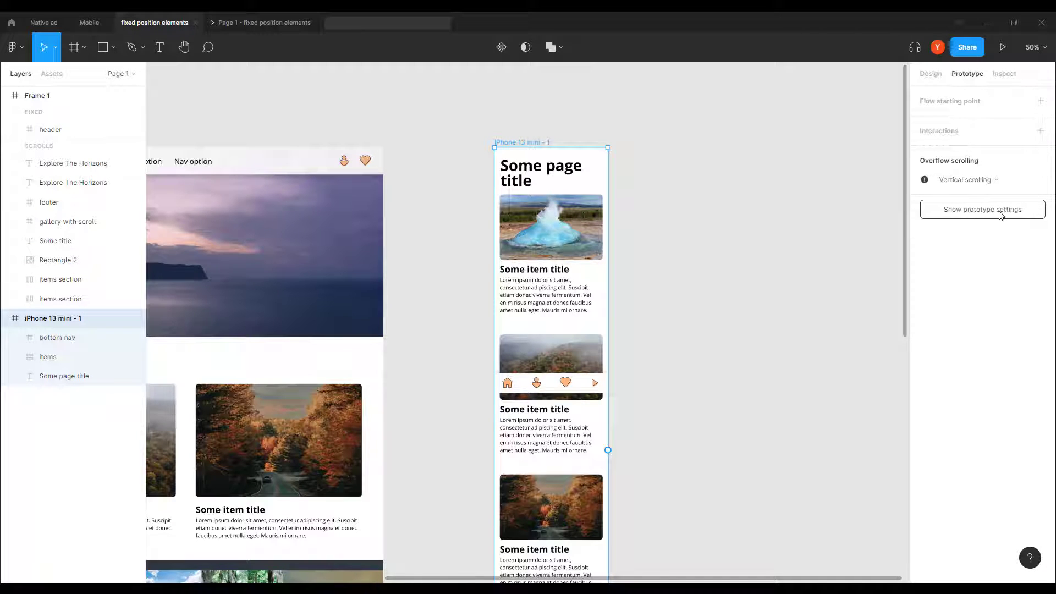
left_click(969, 216)
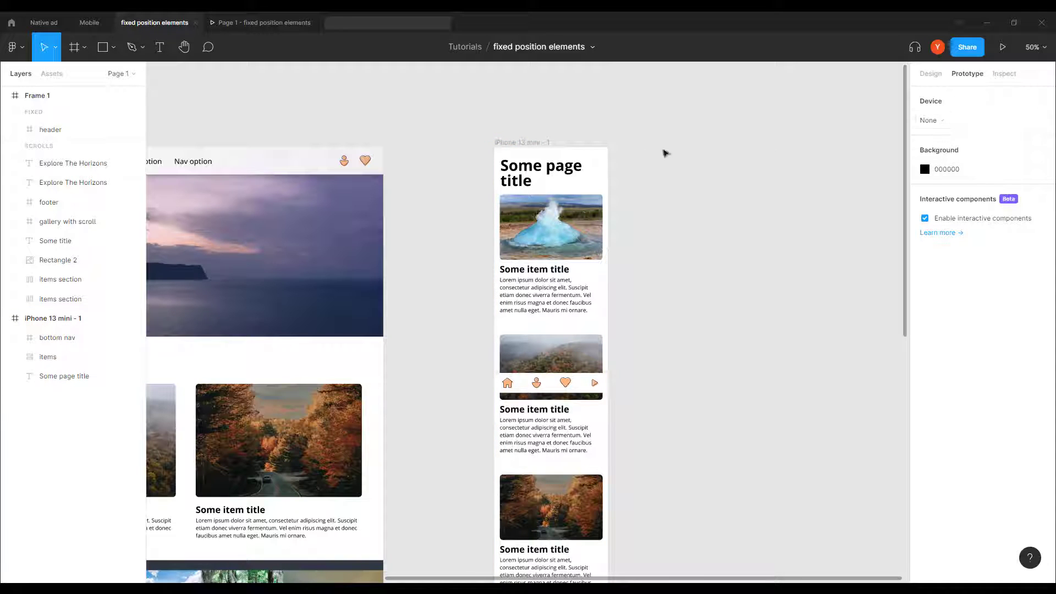
Set the prototype's device to iPhone 11 Pro.
left_click(528, 143)
left_click(930, 74)
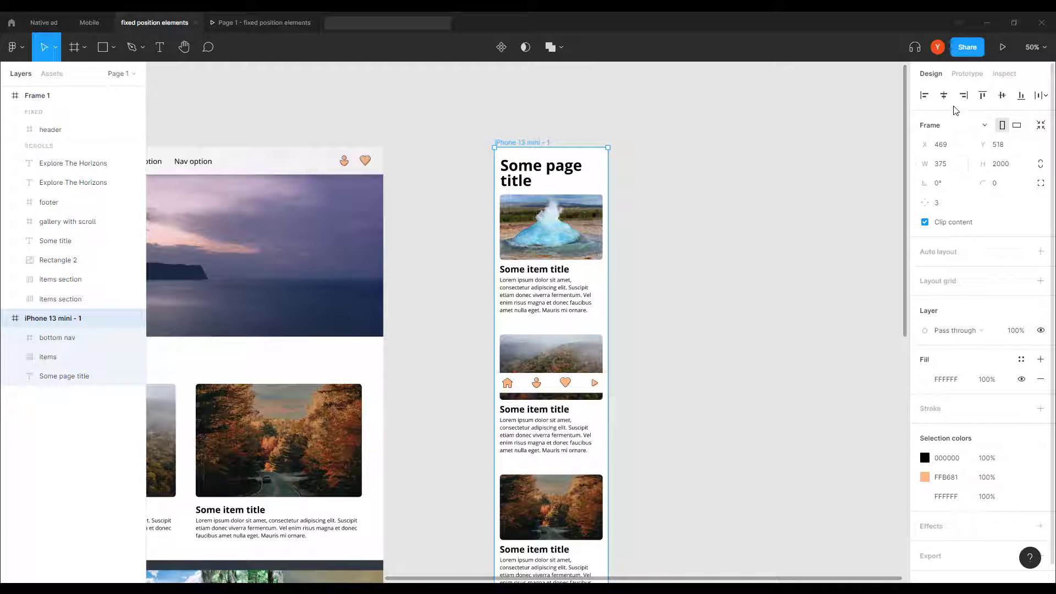
left_click(965, 77)
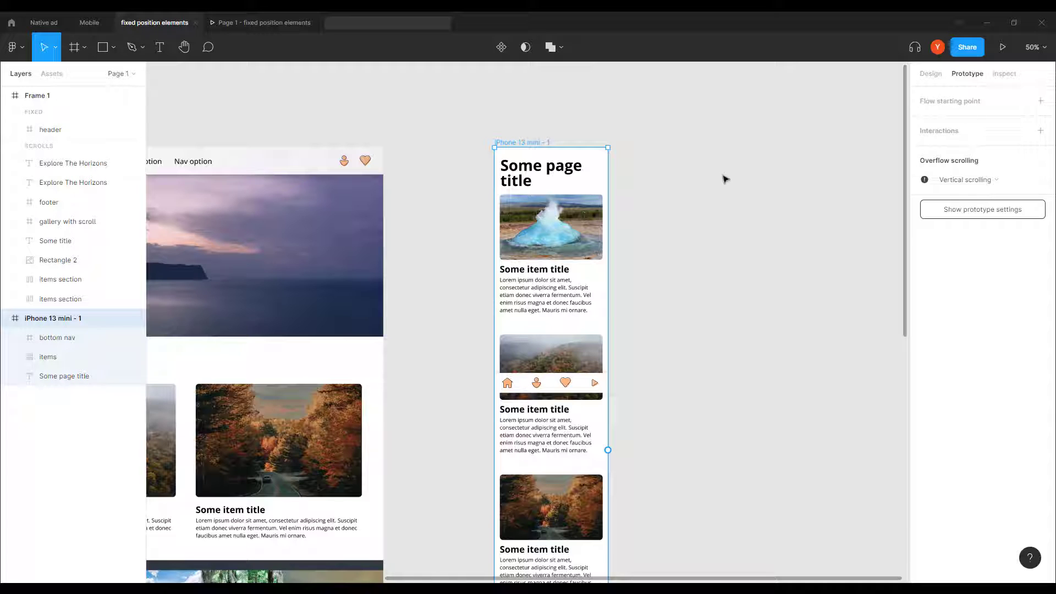
left_click(961, 207)
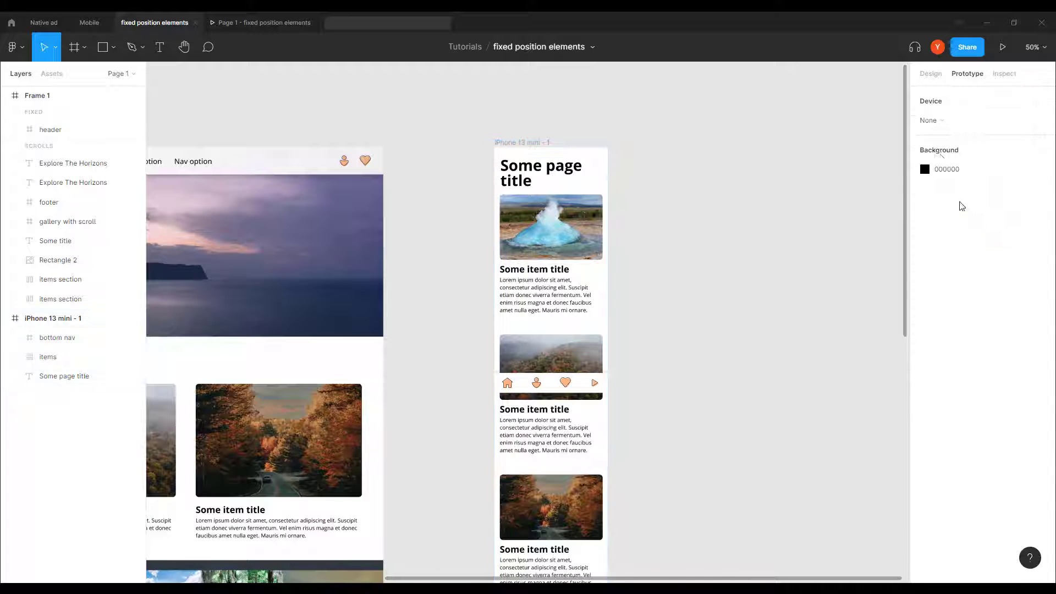
left_click(940, 122)
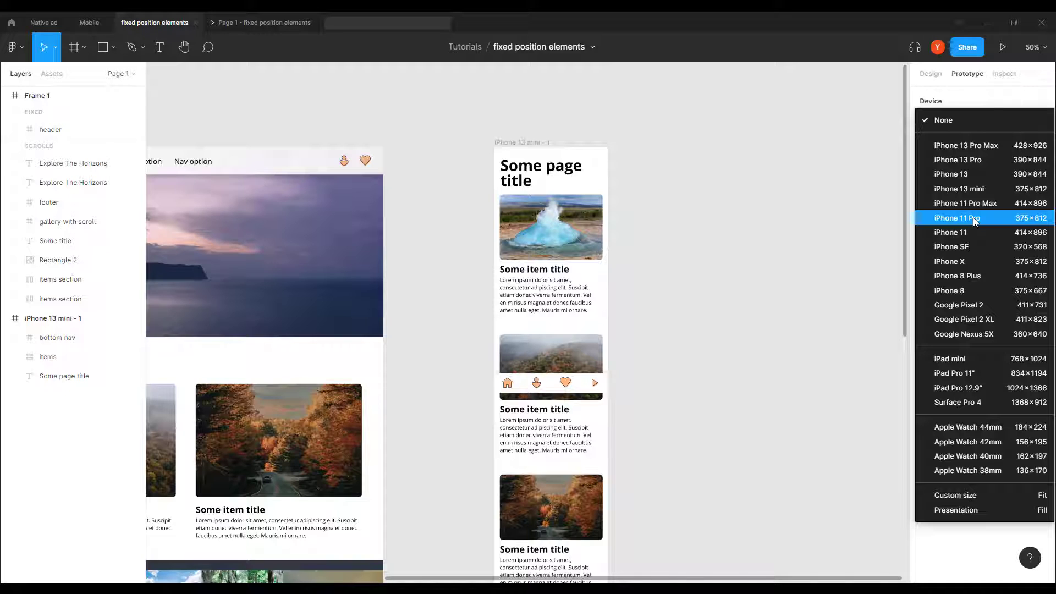
left_click(1022, 219)
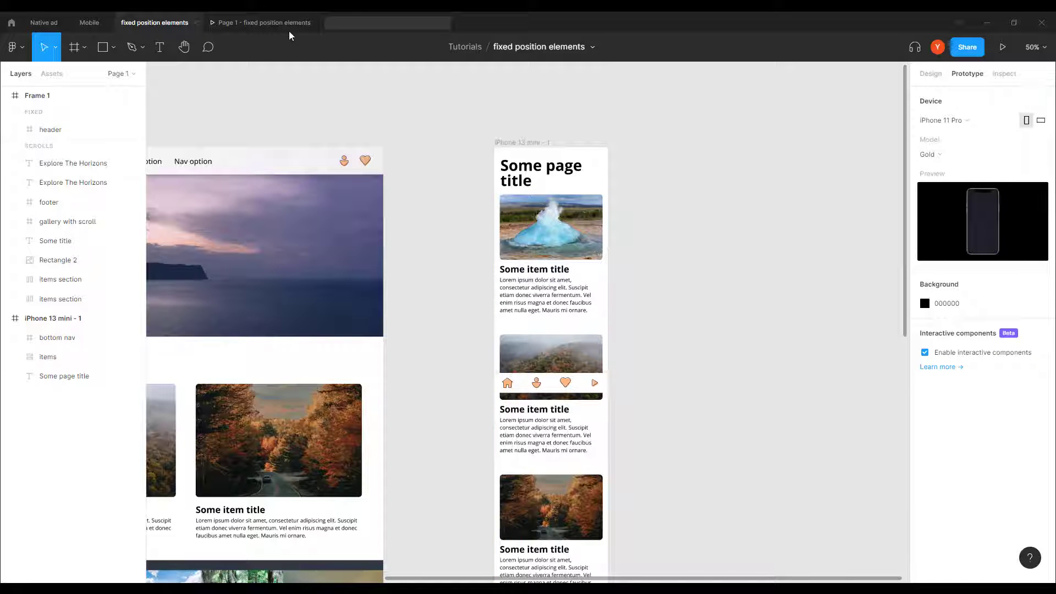
Add a flow starting point to the iPhone 13 mini - 1 frame and play that flow in the prototype preview.
left_click(505, 144)
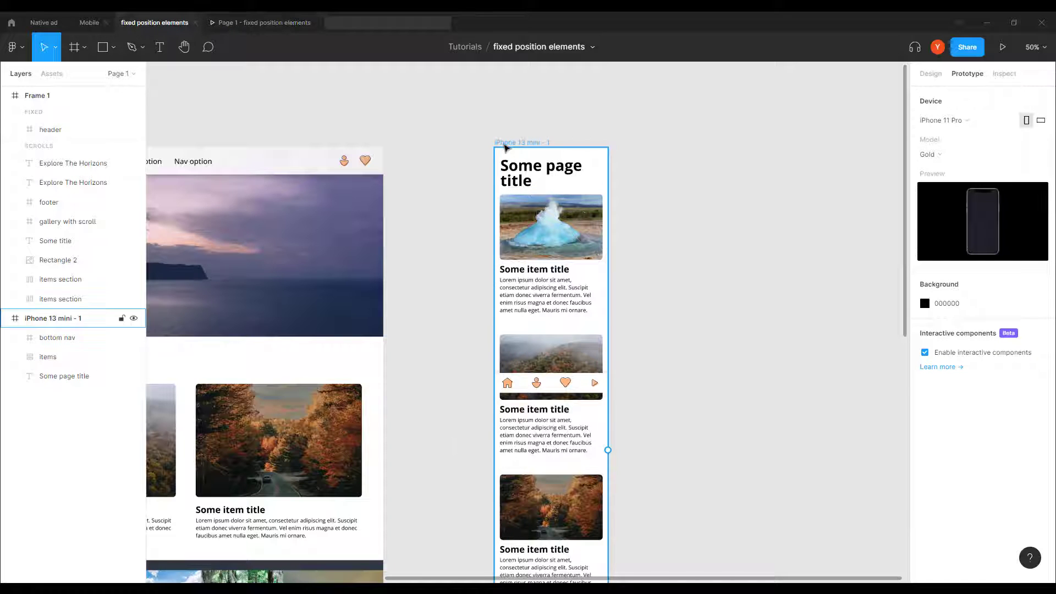
left_click(269, 22)
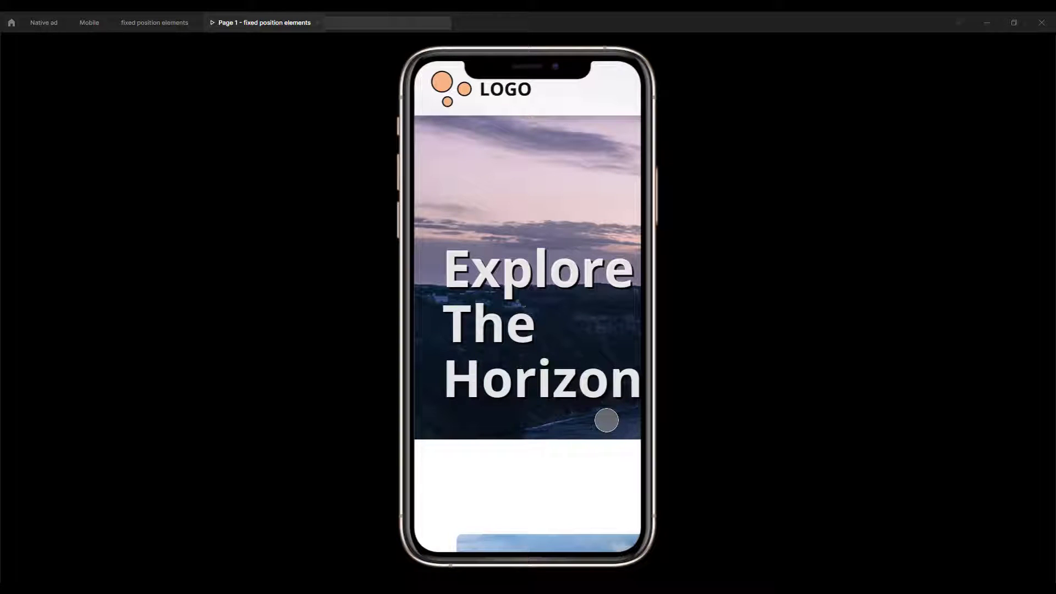
left_click(155, 20)
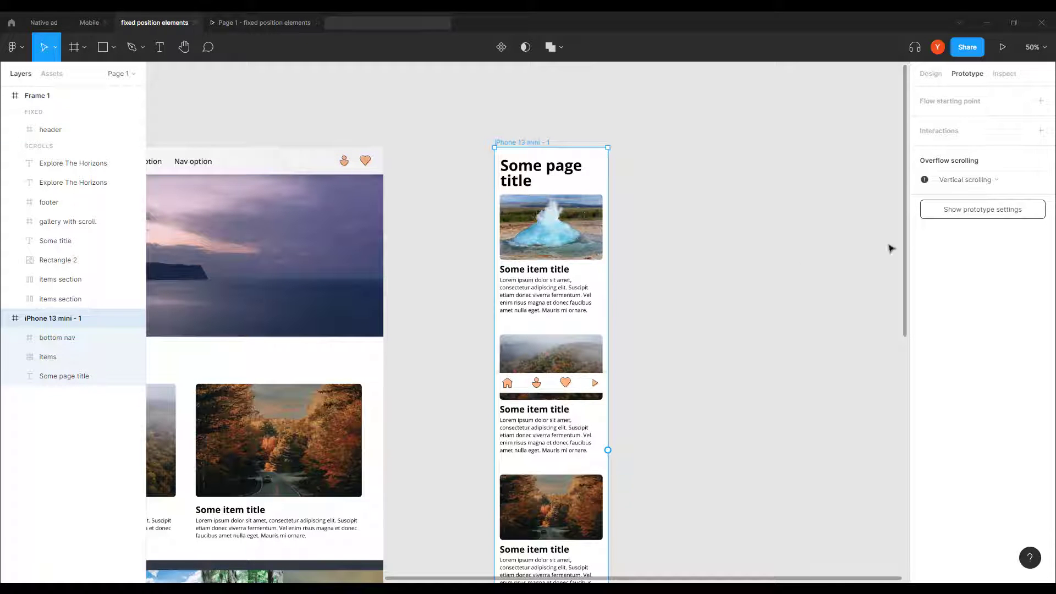
left_click(1040, 101)
left_click(487, 154)
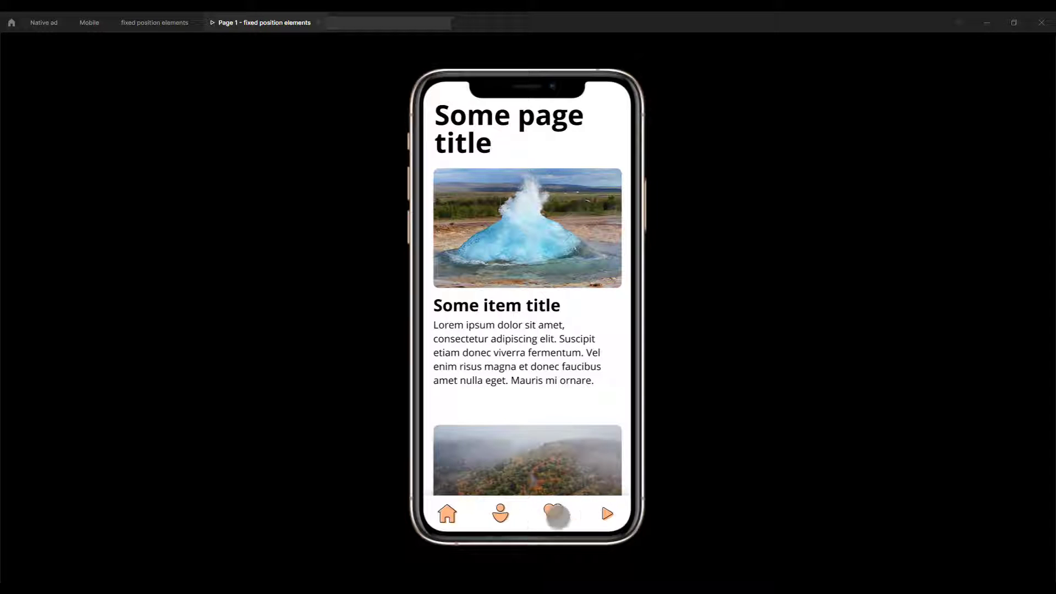
Select the bottom nav in the design at 100% zoom and compare its placement with the phone preview.
left_click(150, 23)
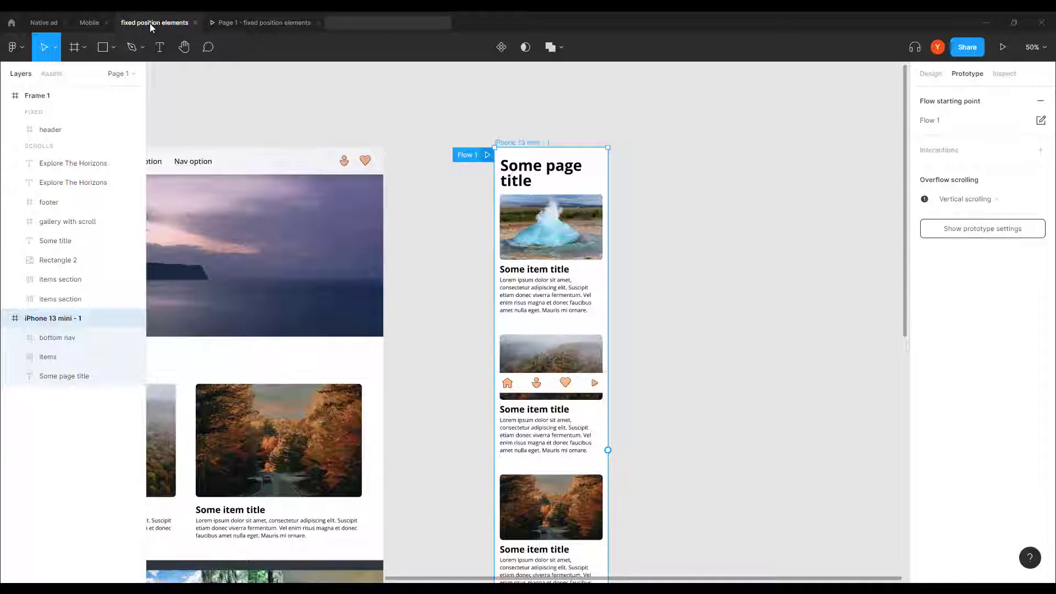
scroll(671, 337, "down", 2)
key("shift+0")
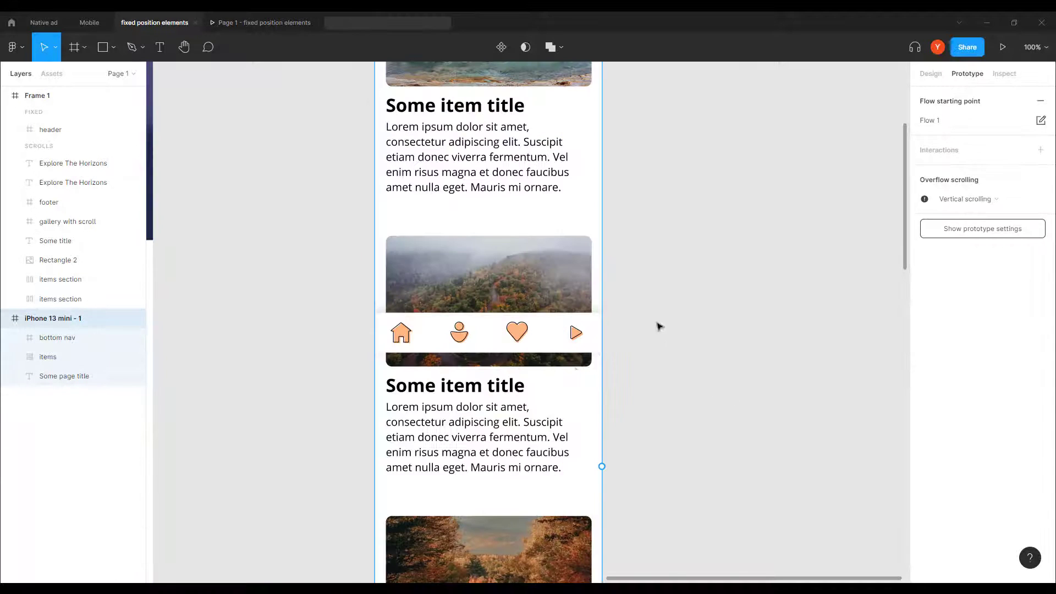
left_click(501, 347)
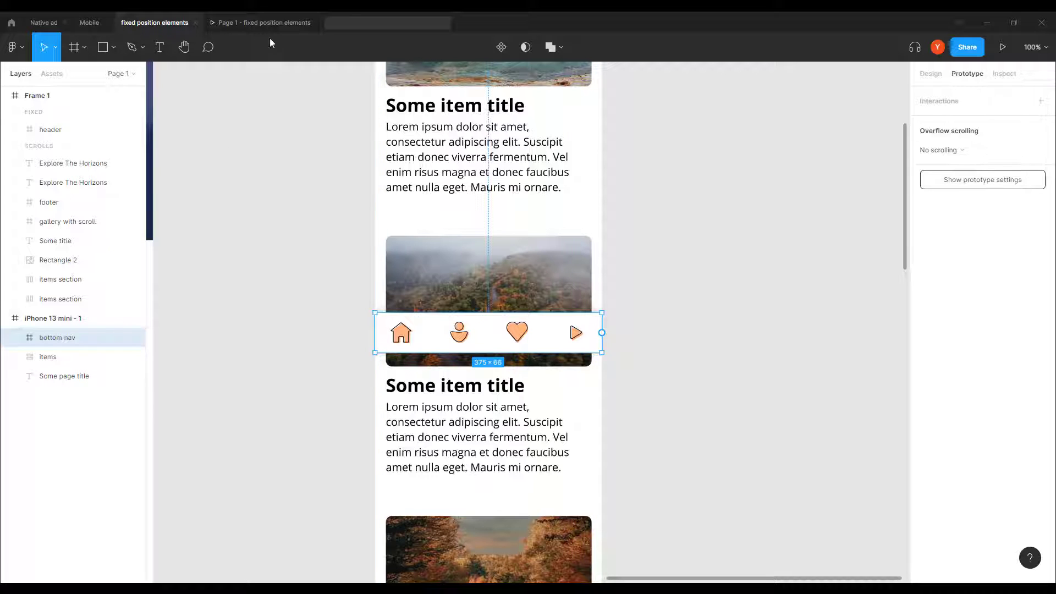
left_click(257, 28)
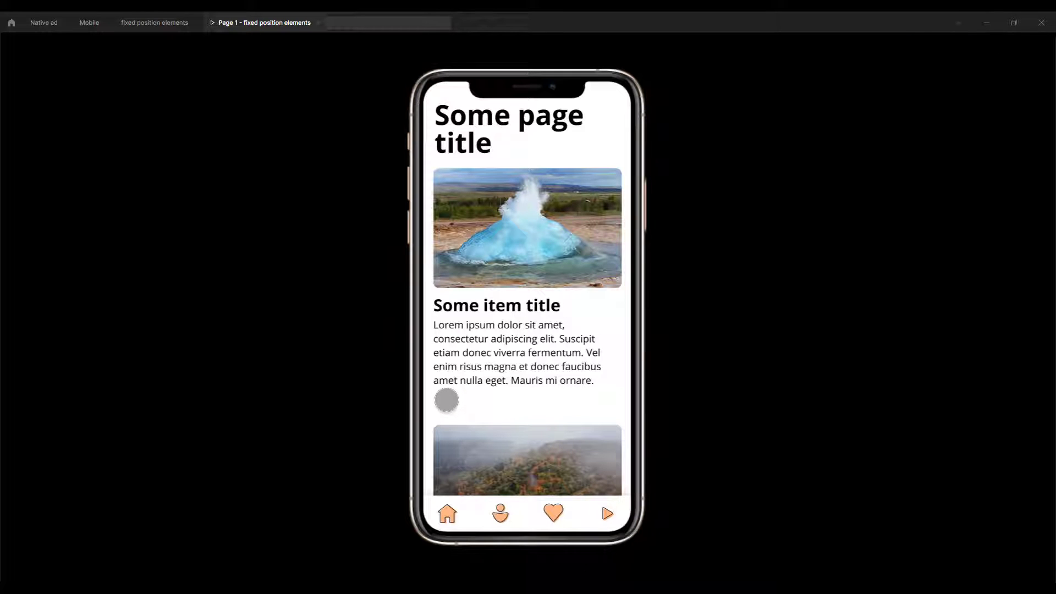
Move the bottom nav up to Y 680, enable Fix position when scrolling for it, and check it in the preview.
left_click(154, 25)
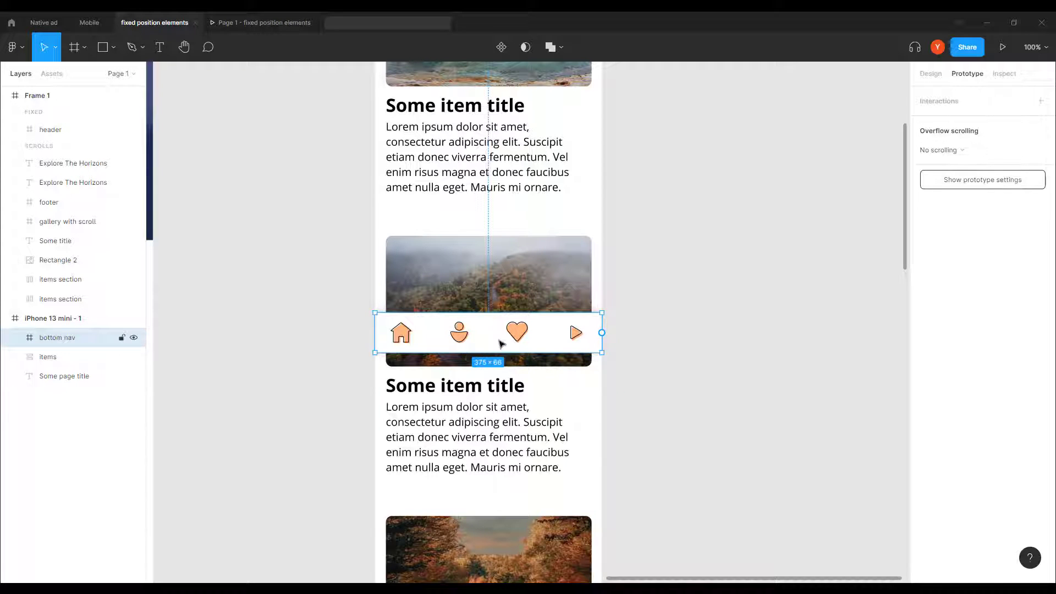
left_click_drag(491, 345, 489, 305)
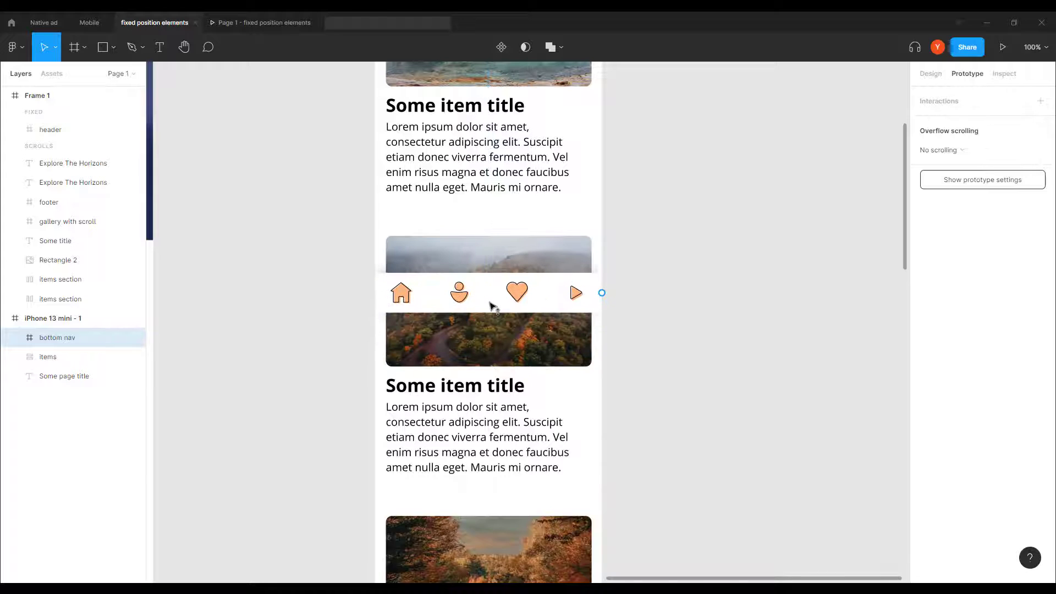
left_click(929, 75)
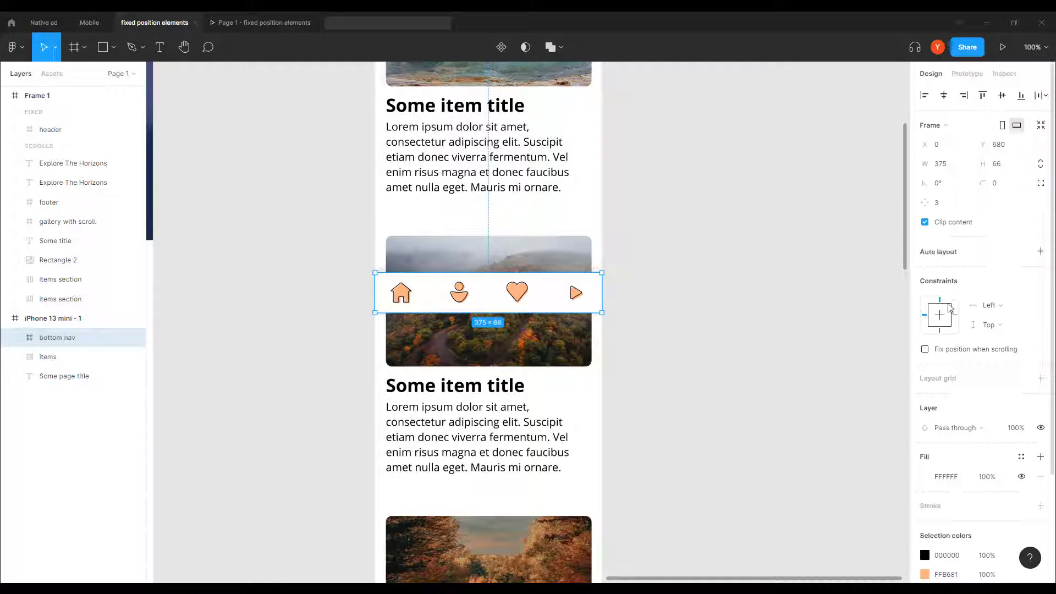
left_click(925, 349)
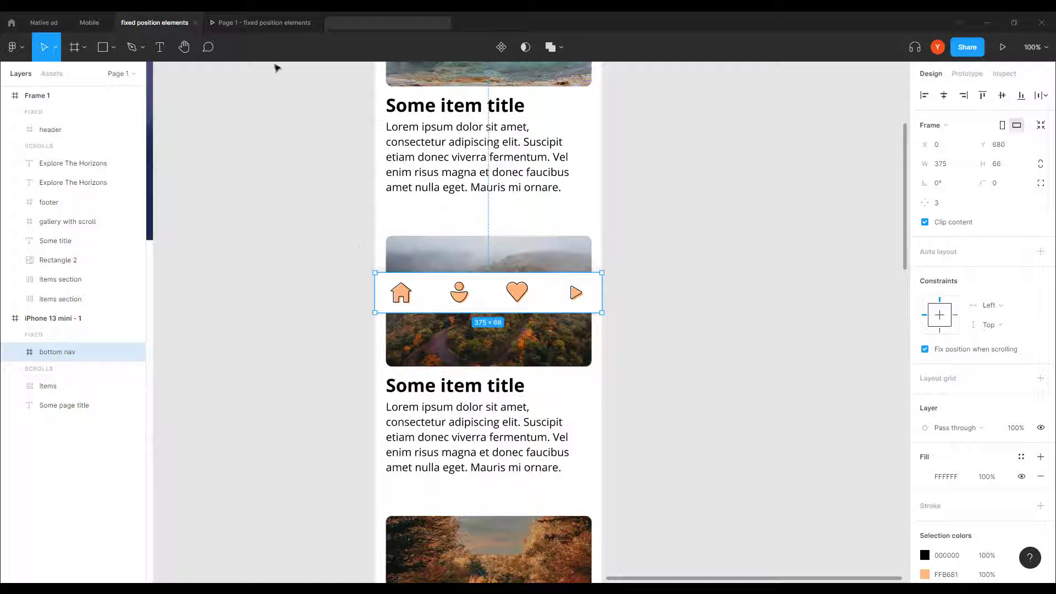
left_click(258, 21)
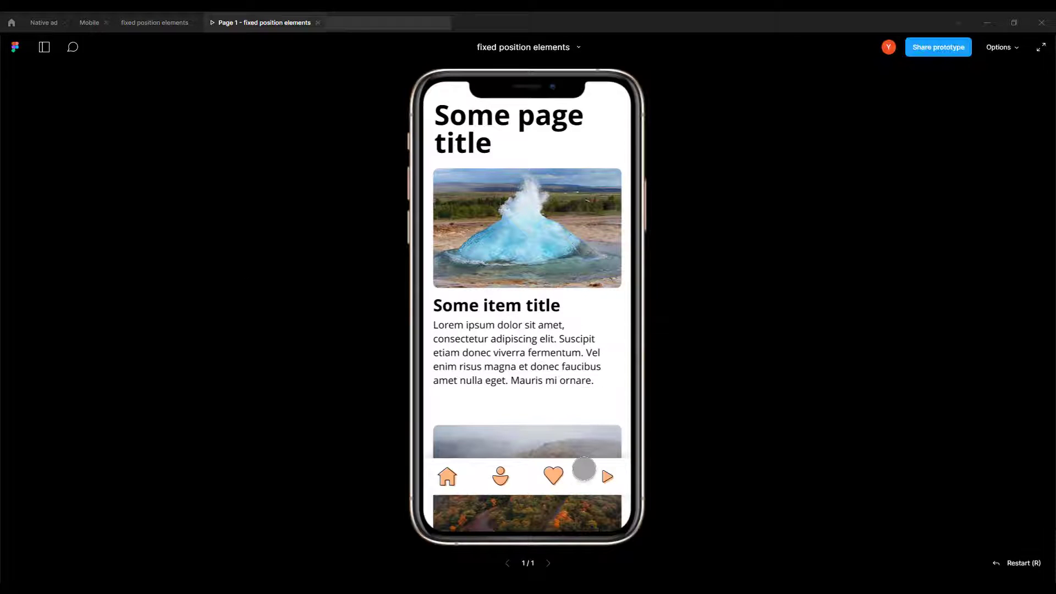
Move the bottom nav down in stages to Y 755, checking its placement on the phone screen in the preview.
left_click(140, 25)
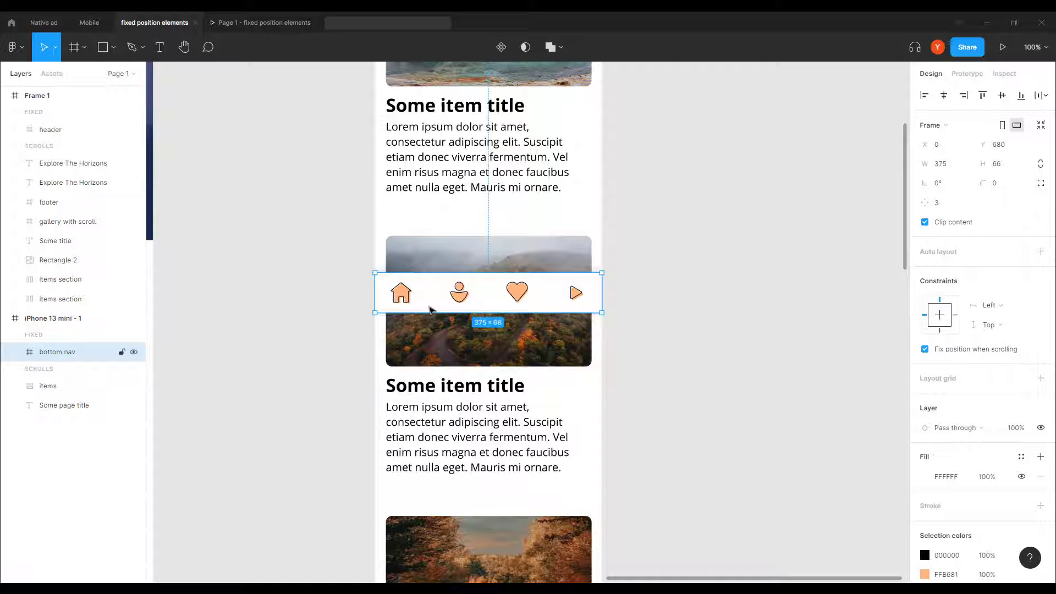
left_click_drag(429, 309, 430, 335)
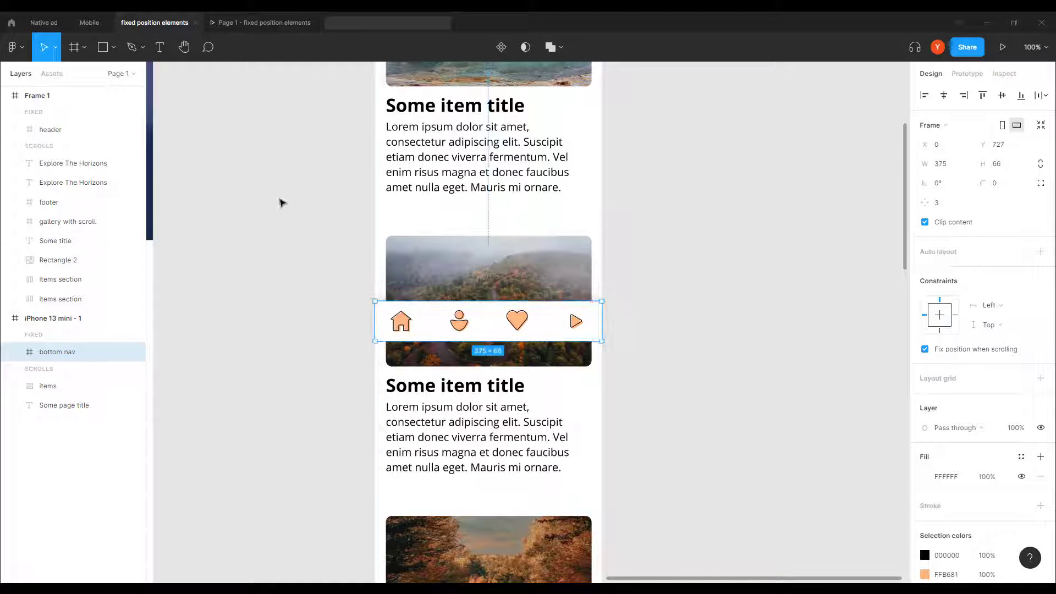
left_click(240, 27)
left_click(154, 22)
left_click_drag(436, 335, 435, 351)
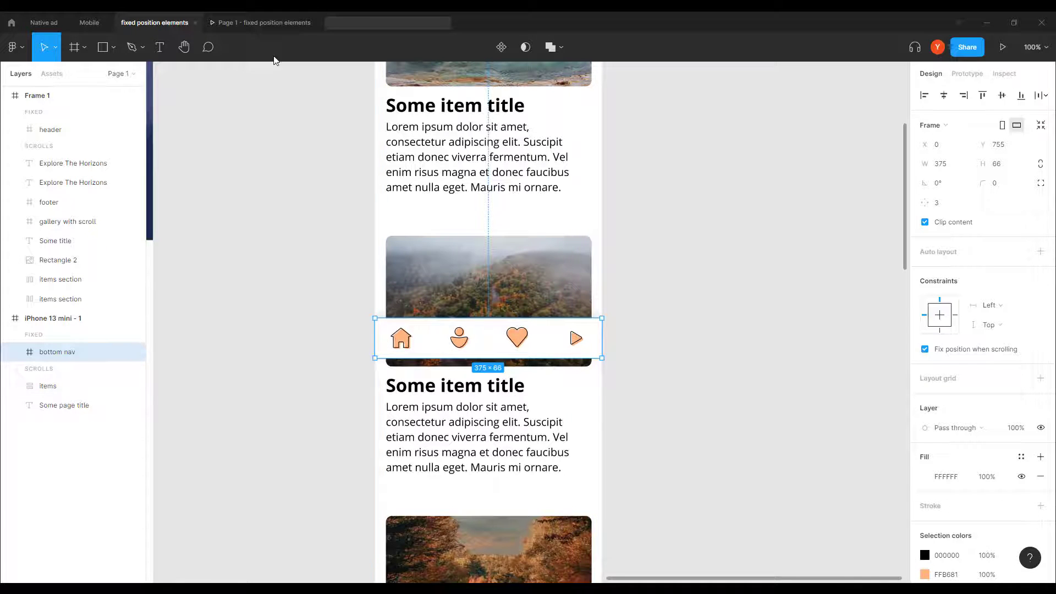
left_click(253, 26)
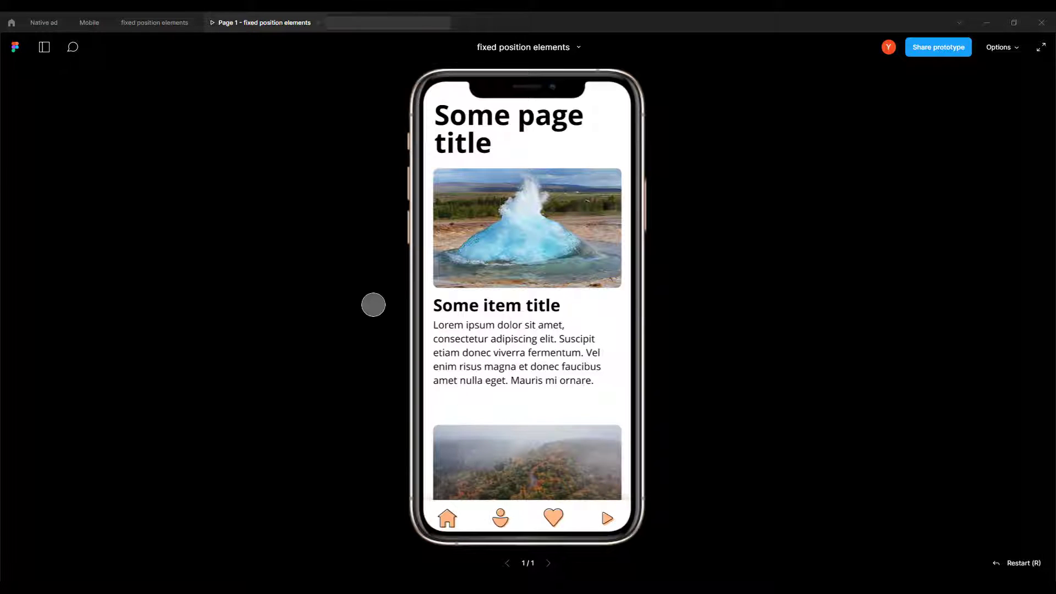
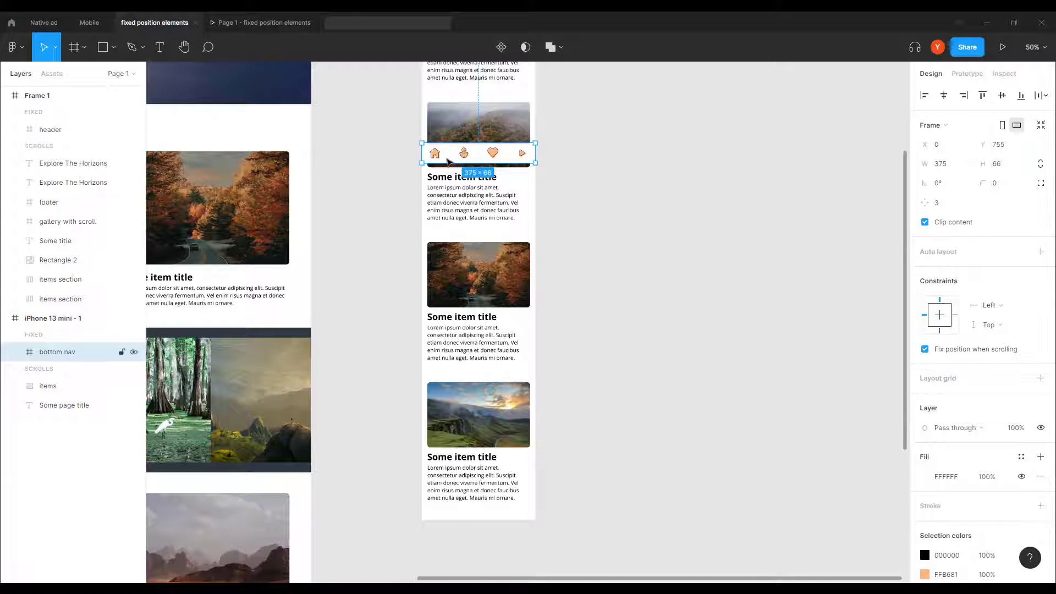
Move the bottom nav out of the iPhone 13 mini - 1 frame, directly below its lower edge at about Y 2518.
left_click_drag(448, 161, 556, 515)
left_click(380, 540)
key("ctrl+z")
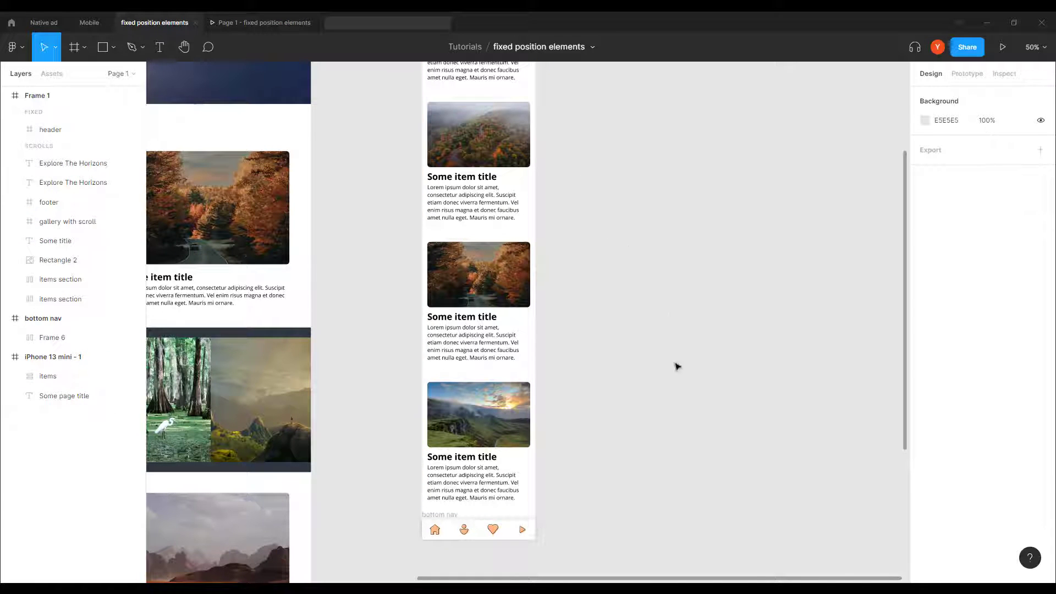
Select the whole bottom nav frame below the mobile page and shift it right to X 512.
left_click(533, 528)
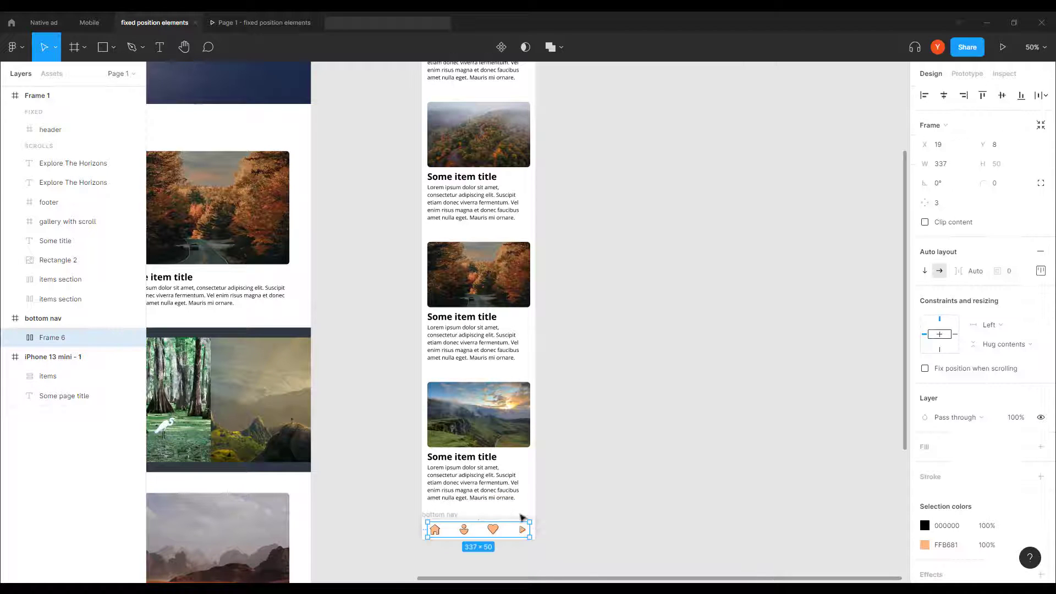
left_click(36, 318)
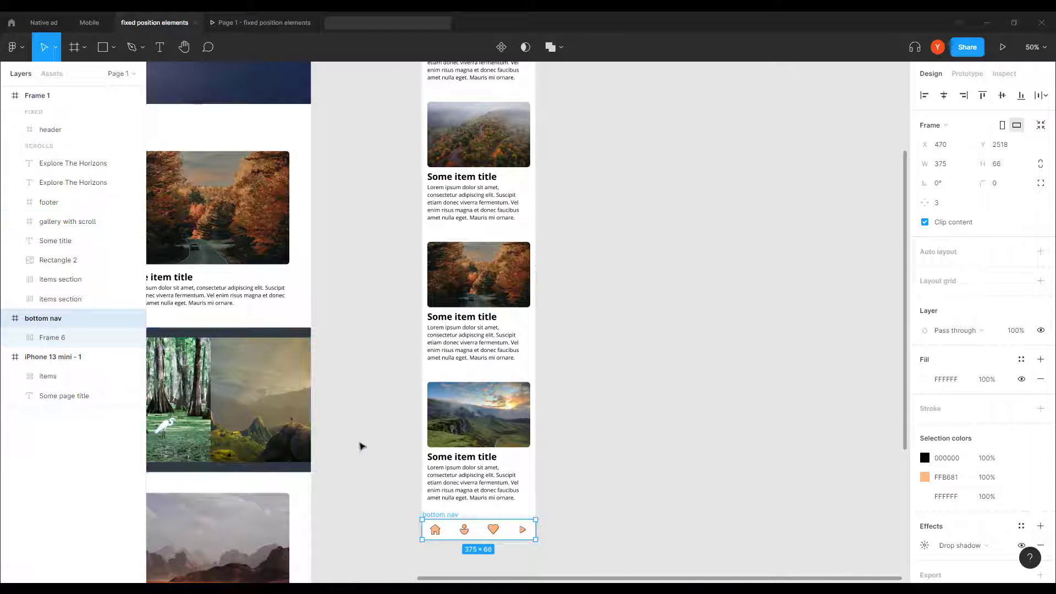
left_click_drag(532, 527, 545, 526)
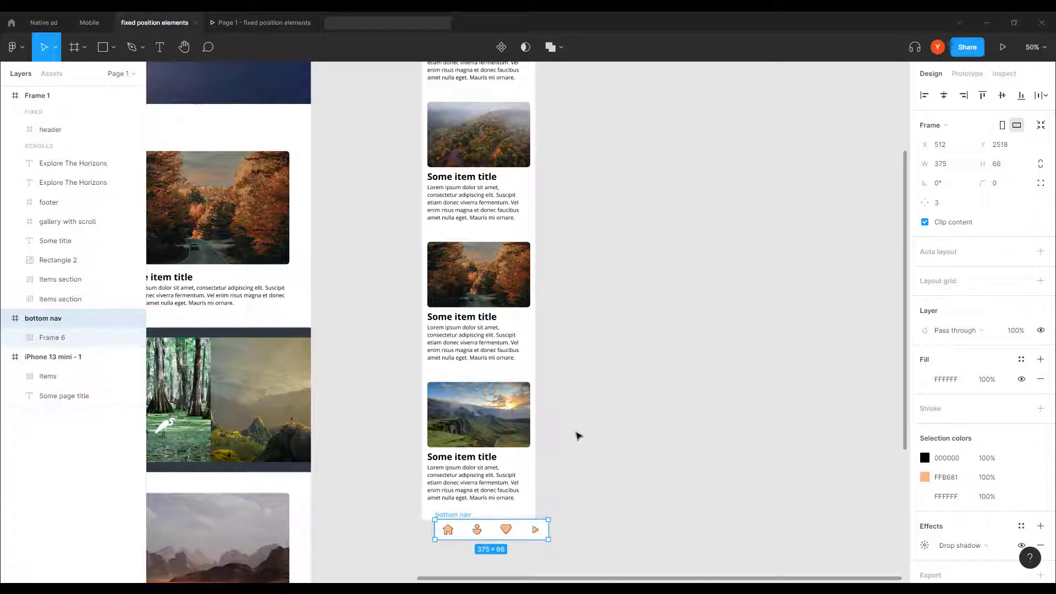
scroll(396, 194, "up", 3)
scroll(396, 194, "down", 4)
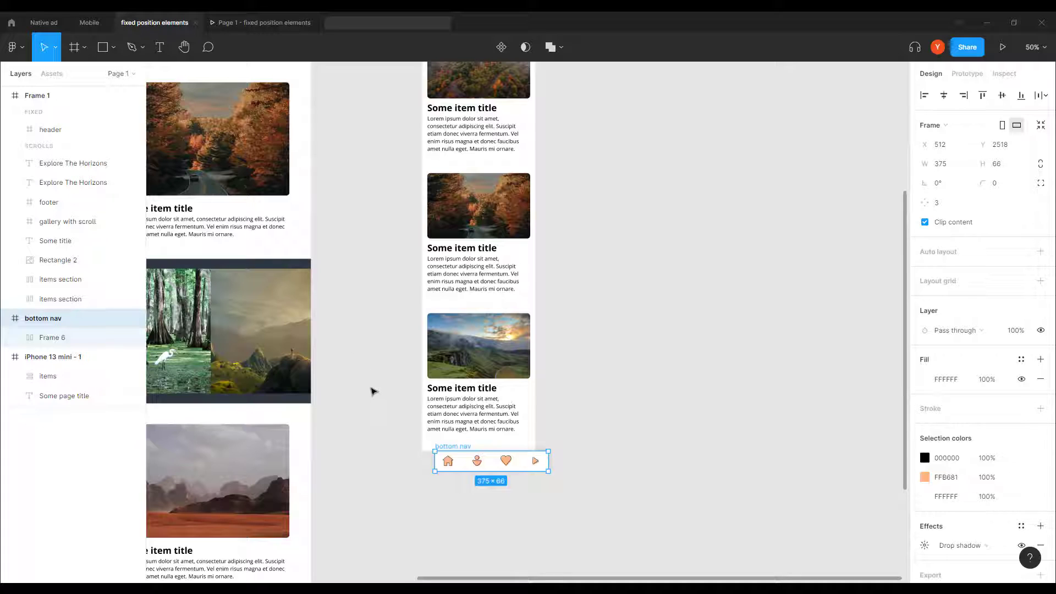
Move the bottom nav out to the right of the mobile page, to X 989, Y 2444.
key("shift+0")
scroll(419, 294, "down", 3)
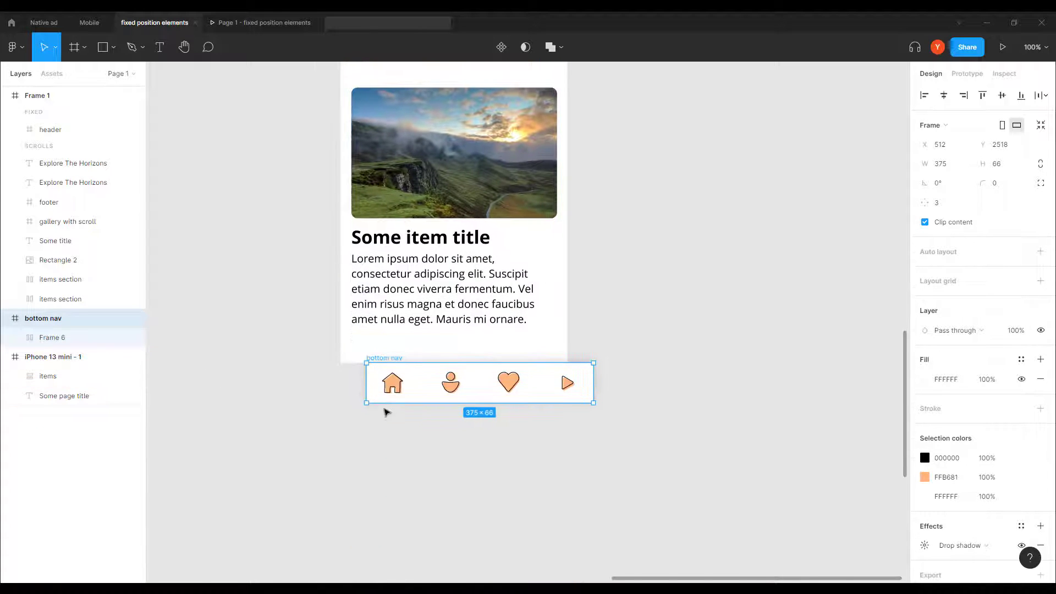
left_click_drag(377, 396, 666, 352)
scroll(309, 363, "up", 1)
scroll(309, 362, "up", 1)
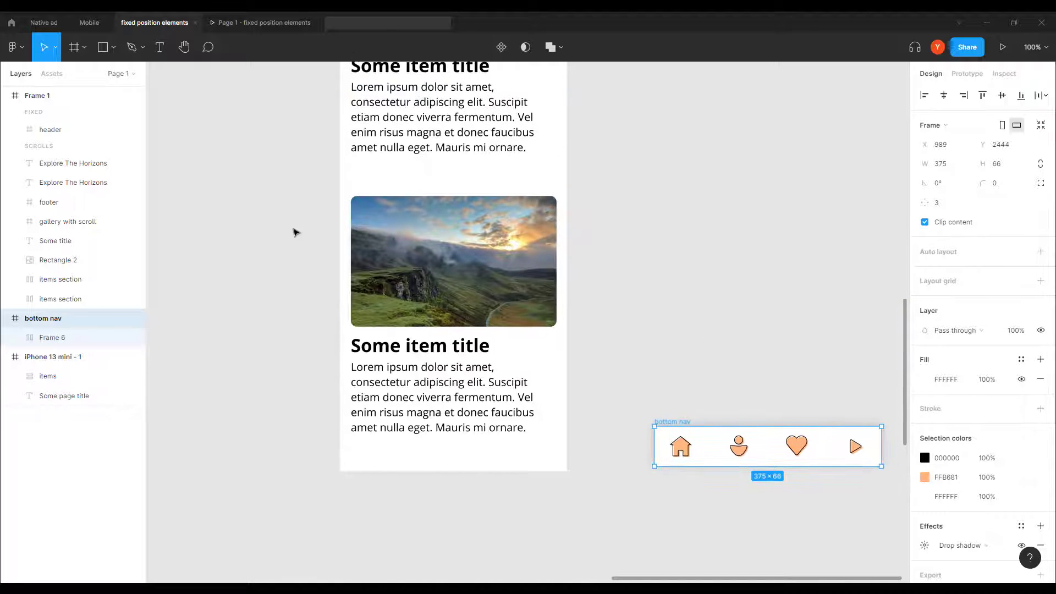
Extend the iPhone 13 mini - 1 frame downward and place the bottom nav inside its lower end at X 0, Y 2006.
key("minus")
scroll(354, 233, "up", 5)
scroll(362, 256, "up", 3)
left_click(405, 207)
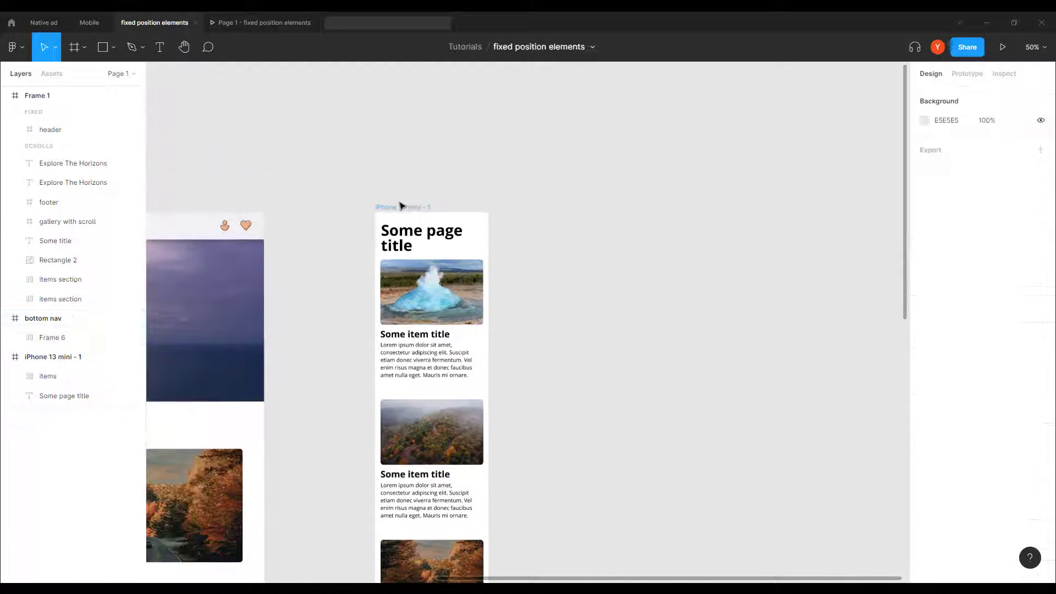
left_click(400, 208)
scroll(335, 325, "down", 5)
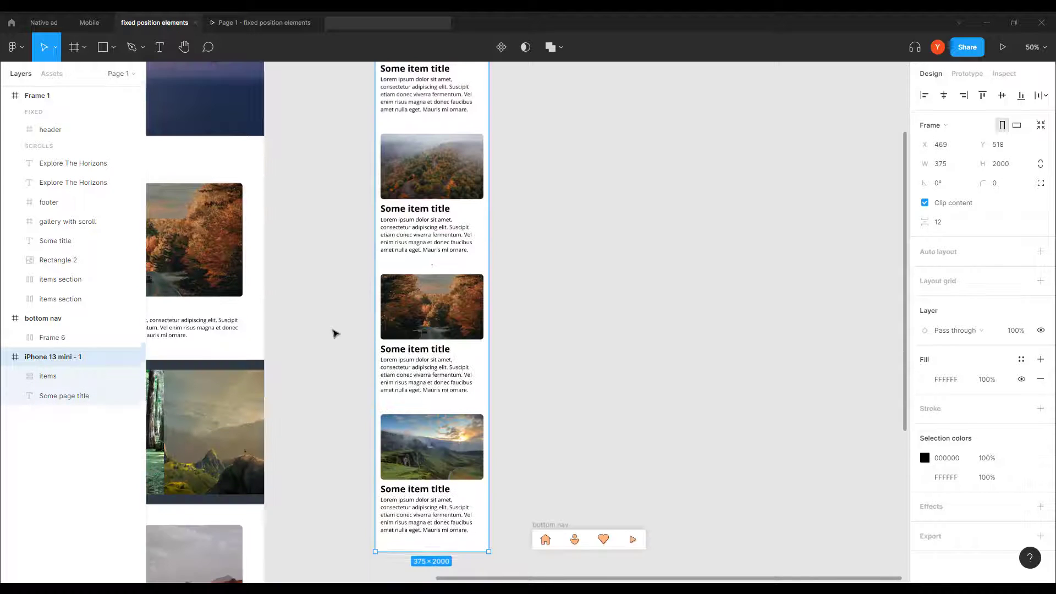
left_click_drag(388, 513, 388, 534)
left_click_drag(542, 489, 389, 517)
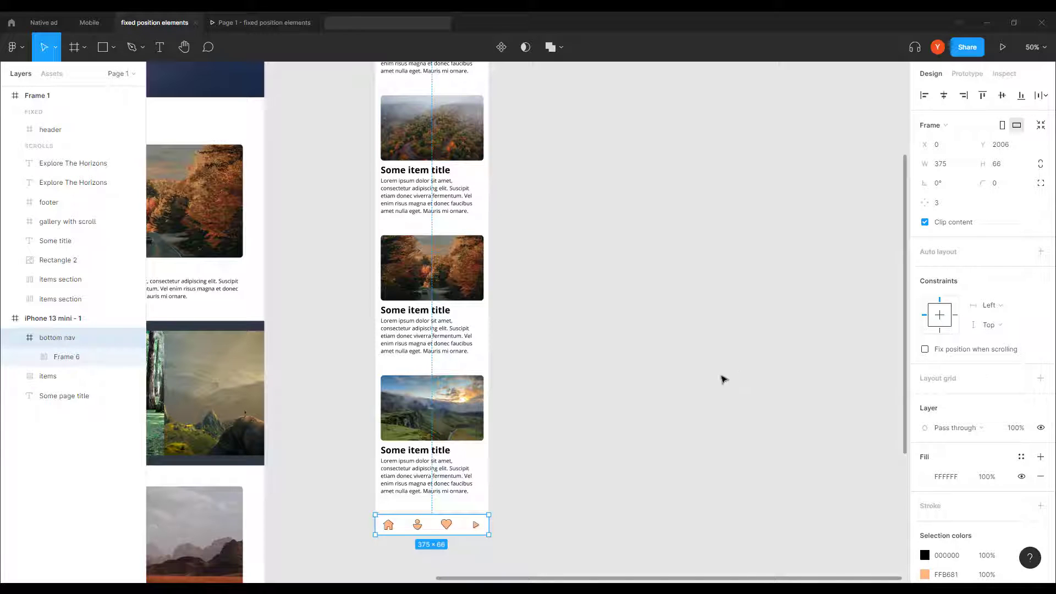
Enable Fix position when scrolling for the bottom nav and set its vertical constraint to Bottom.
left_click(925, 349)
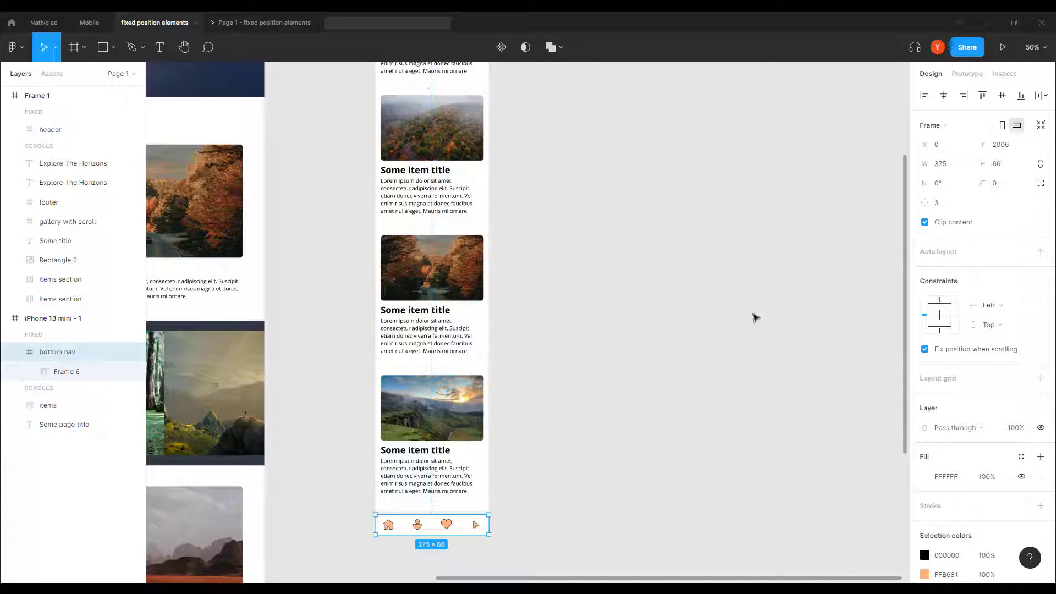
left_click(940, 332)
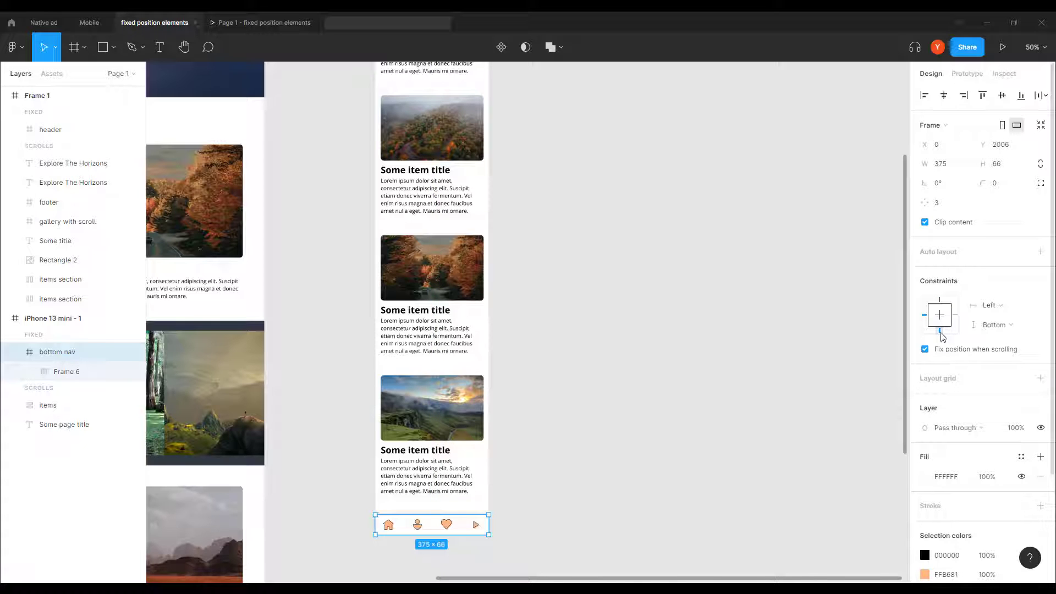
left_click(604, 361)
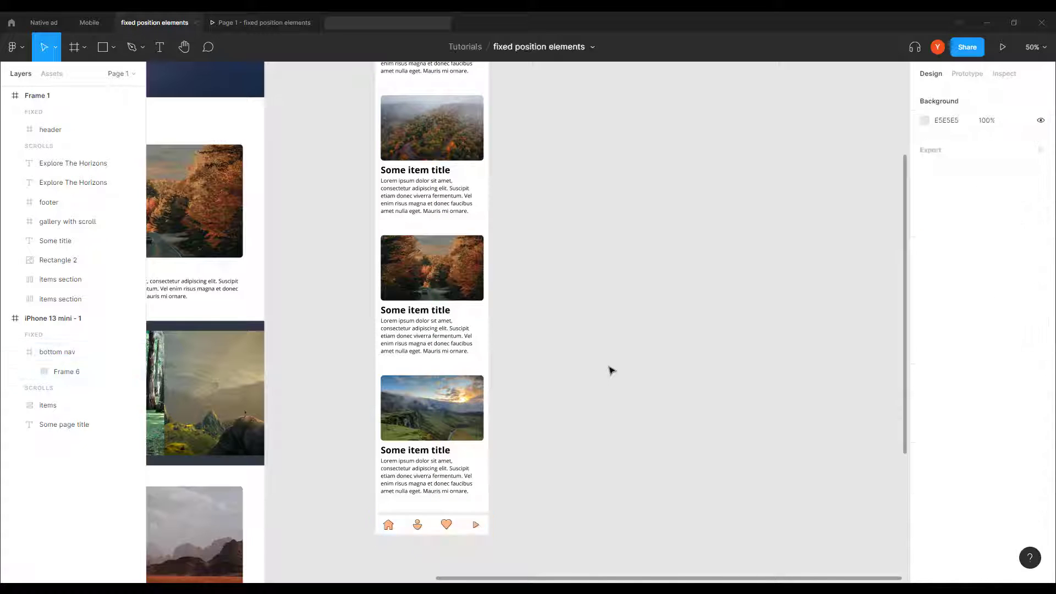
Scroll through the mobile page in the phone preview to check that the bottom nav stays fixed, and return to the design file.
scroll(604, 354, "up", 5)
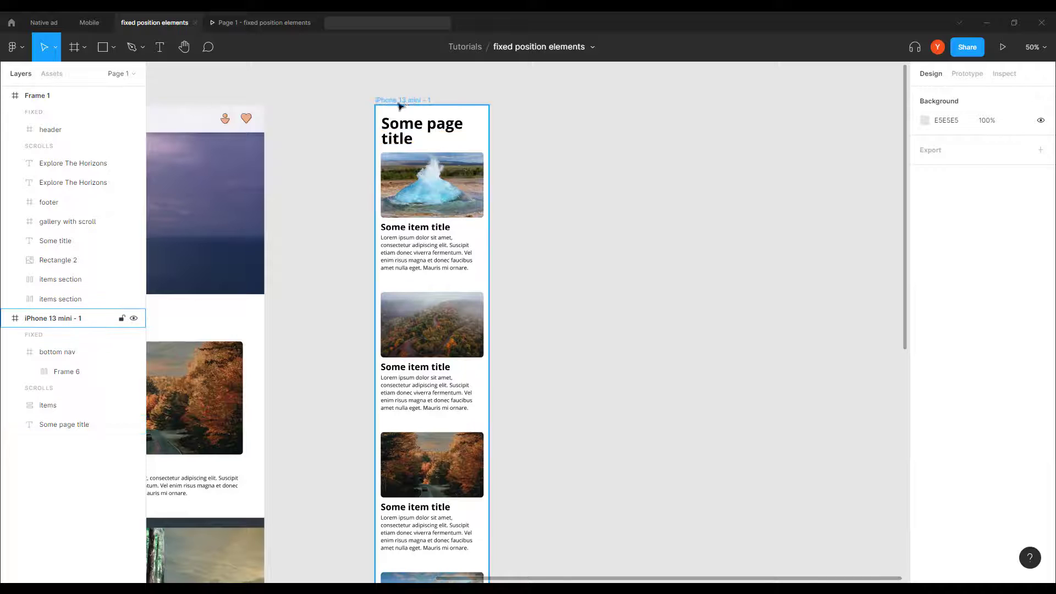
scroll(622, 323, "down", 9)
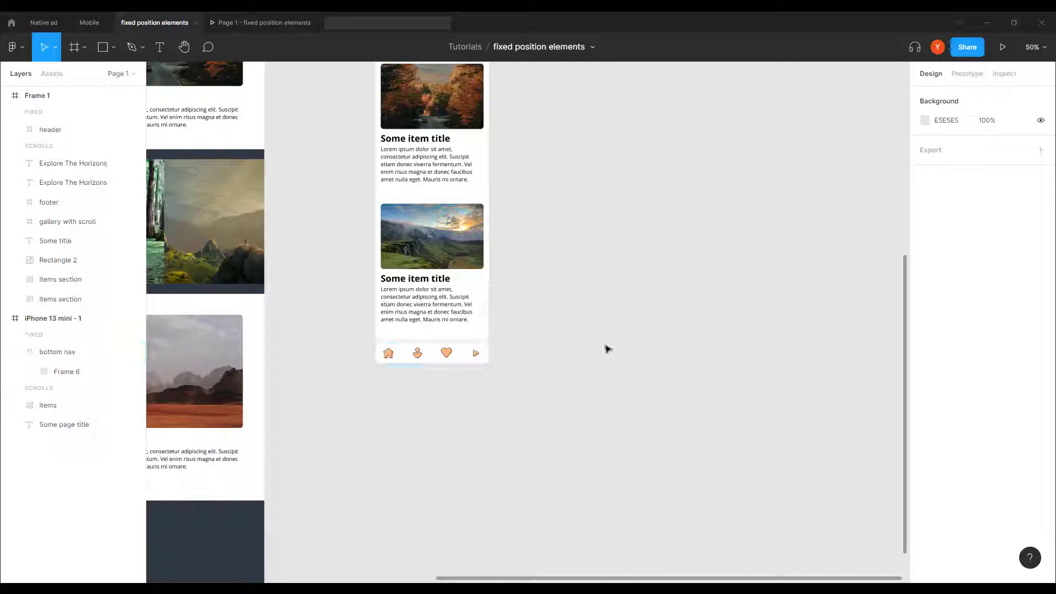
scroll(602, 349, "up", 6)
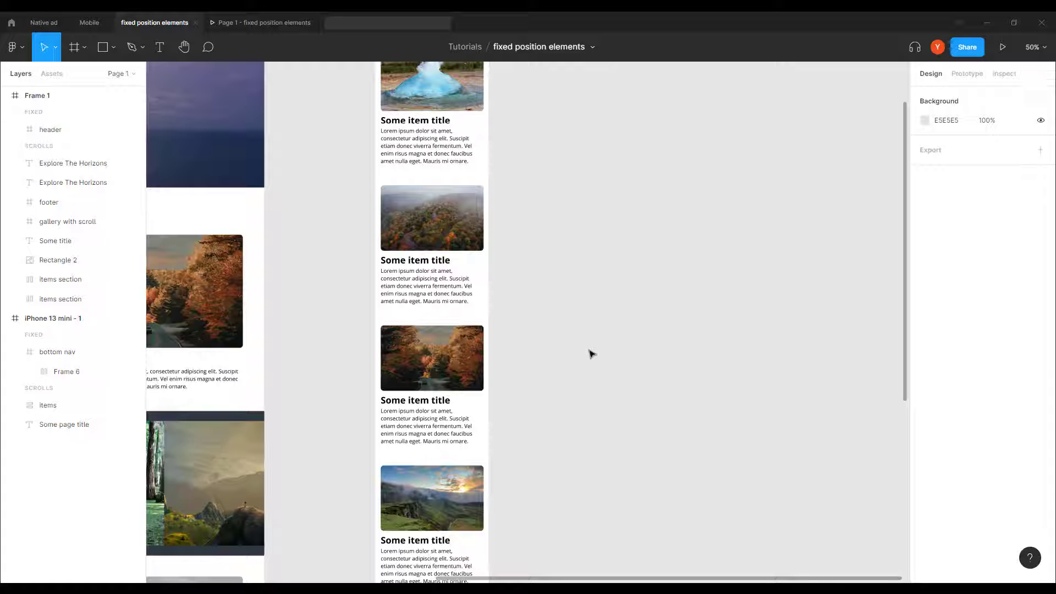
left_click(259, 24)
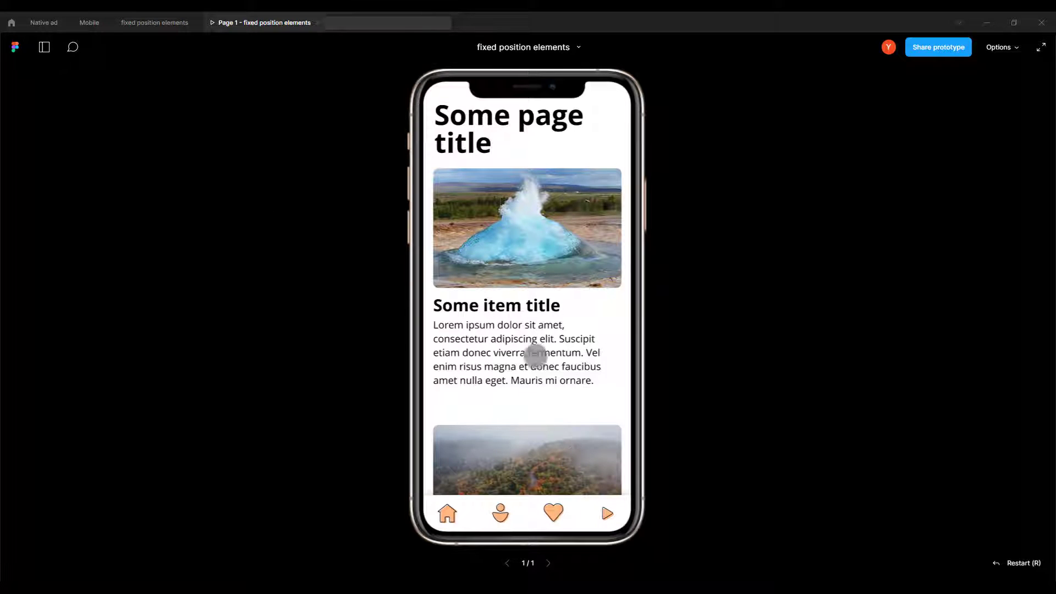
left_click_drag(529, 284, 531, 253)
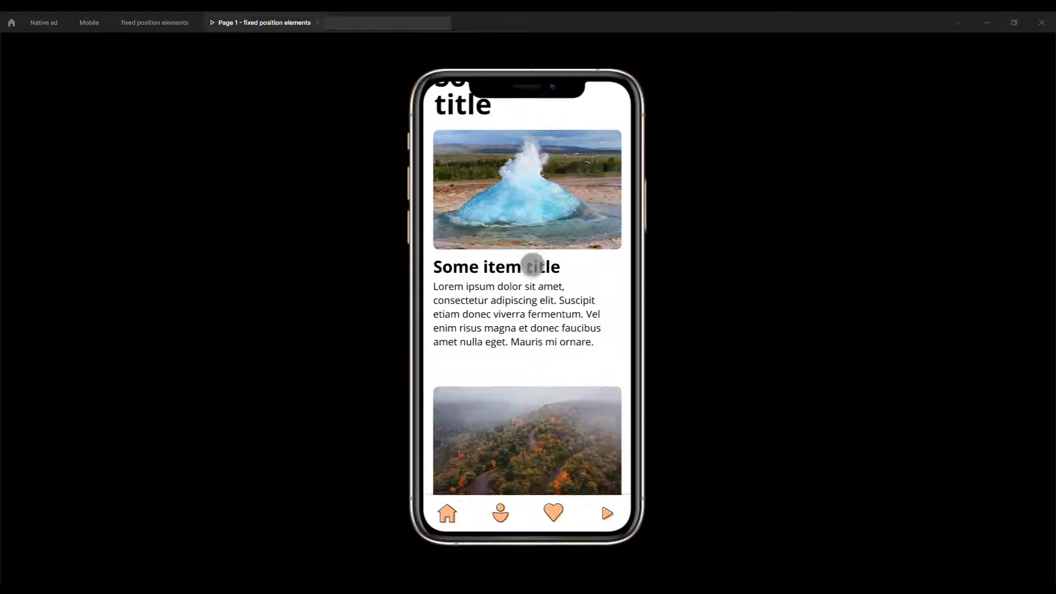
left_click_drag(512, 495, 504, 143)
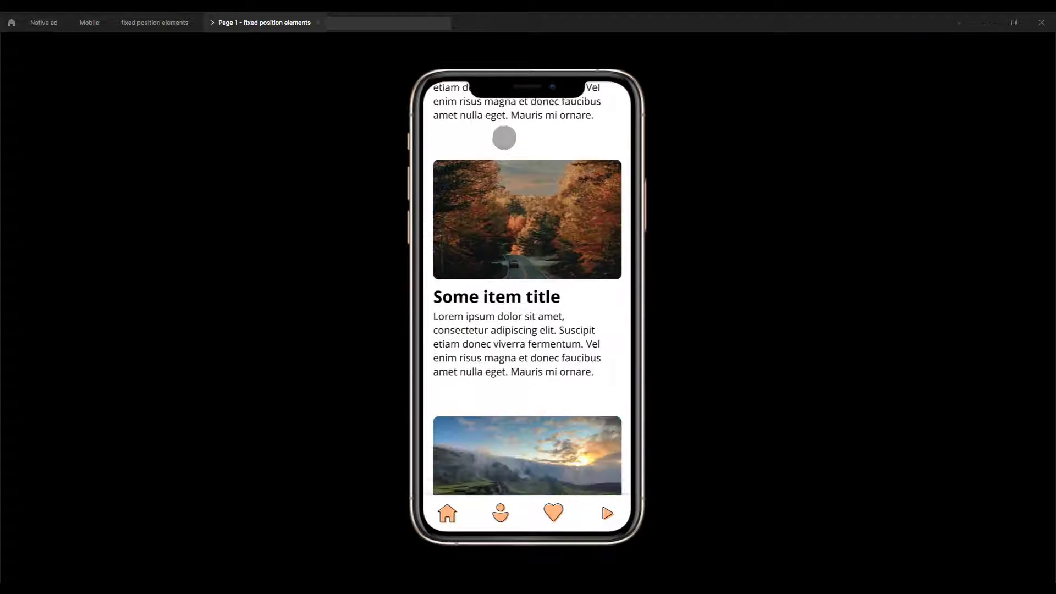
left_click_drag(520, 214, 514, 347)
left_click_drag(511, 302, 489, 513)
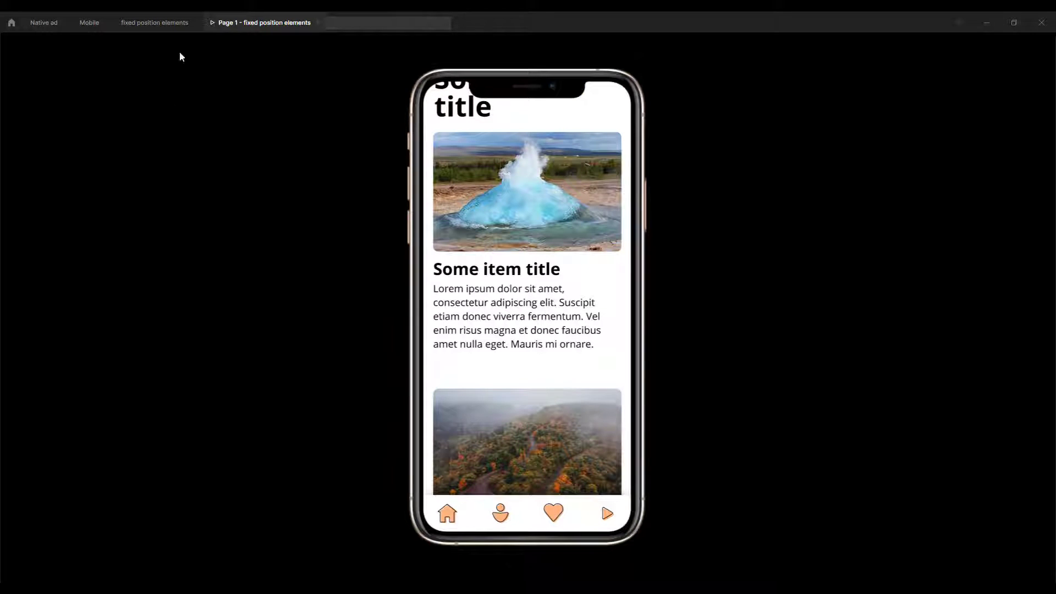
left_click(147, 26)
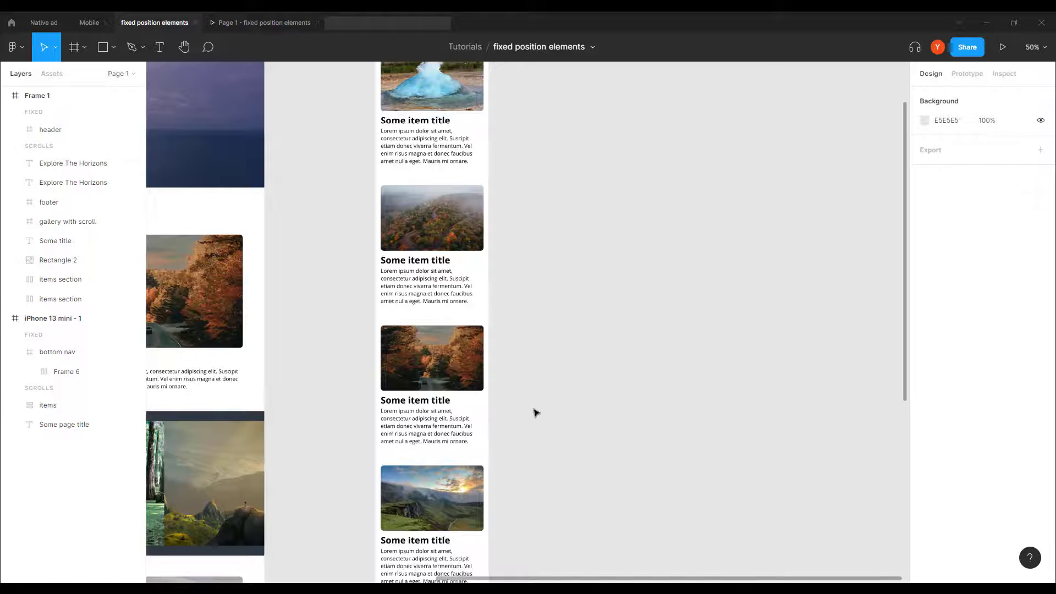
scroll(571, 245, "down", 5)
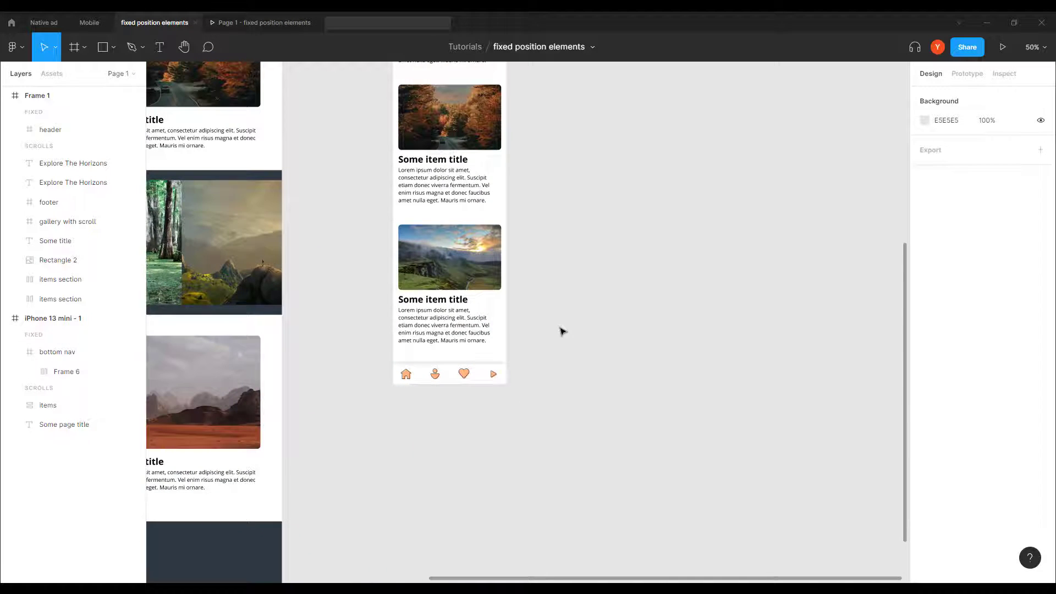
key("shift+0")
scroll(541, 289, "down", 3)
scroll(541, 289, "left", 2)
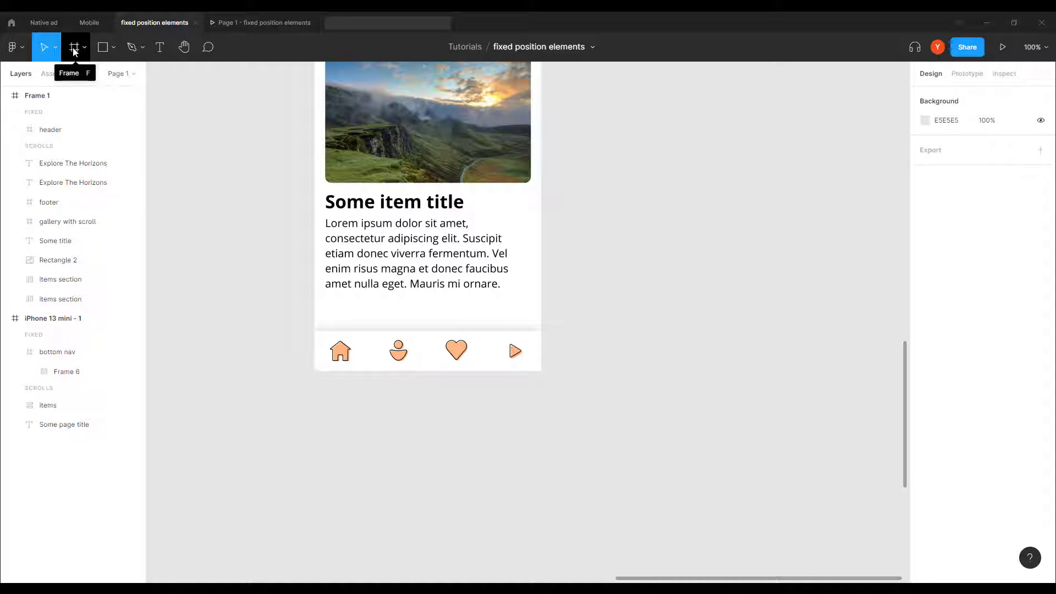
left_click(112, 48)
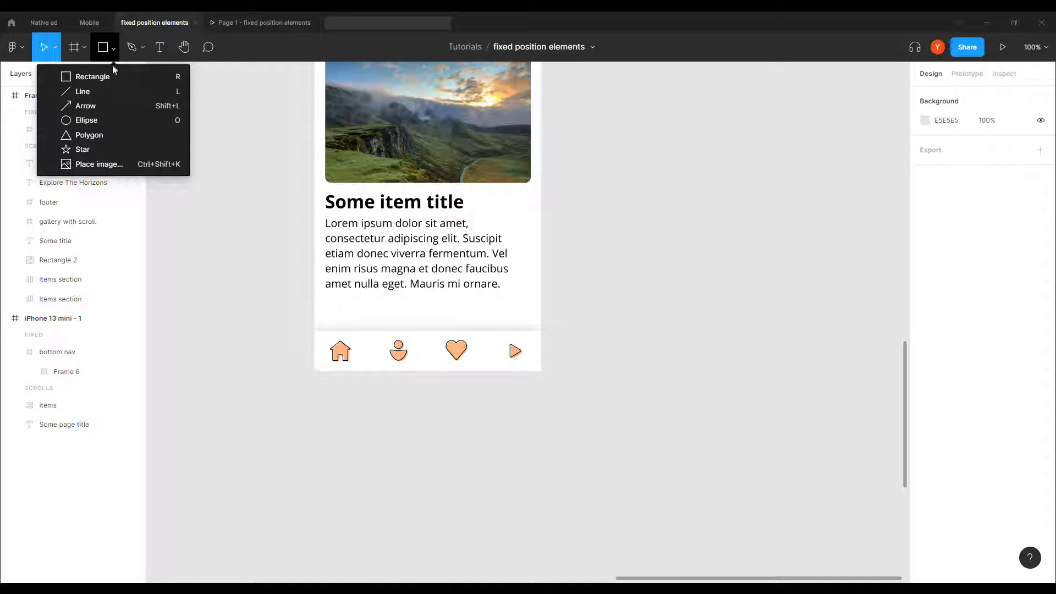
left_click(86, 120)
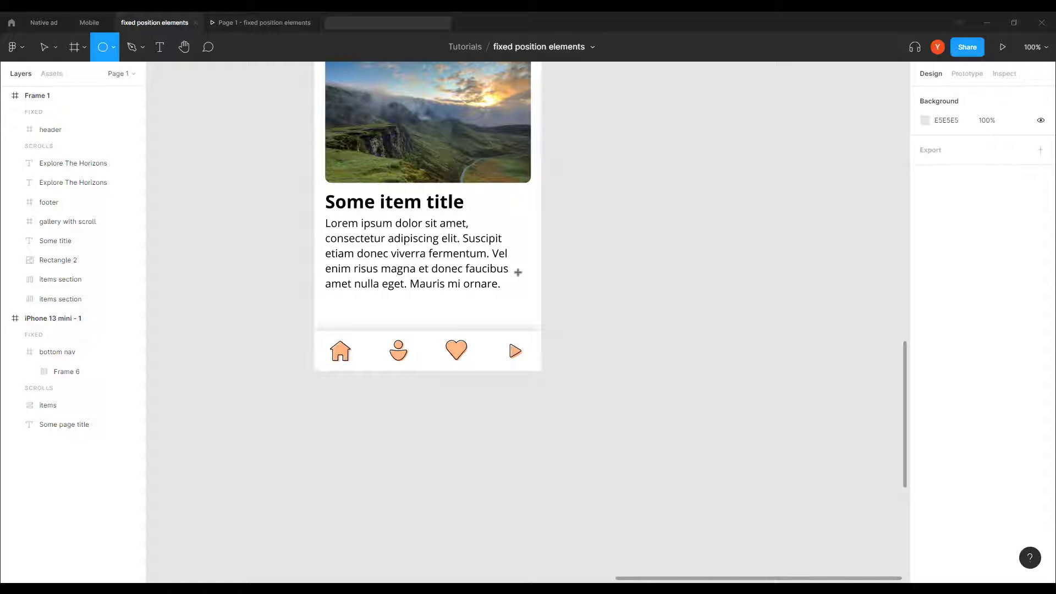
left_click_drag(325, 302, 356, 334)
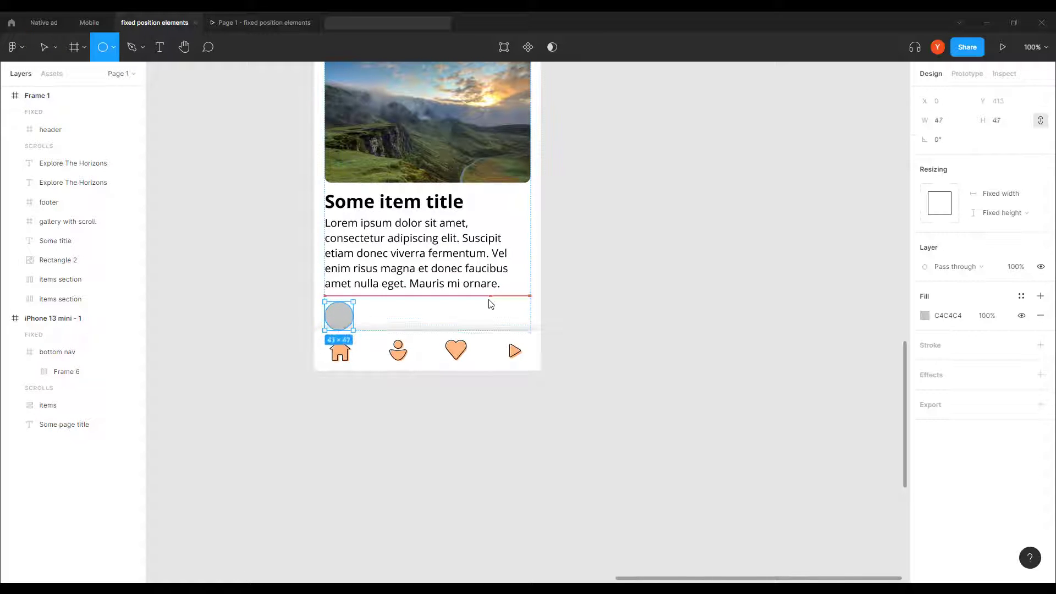
left_click(245, 273)
key("ctrl+z")
key("ctrl+z")
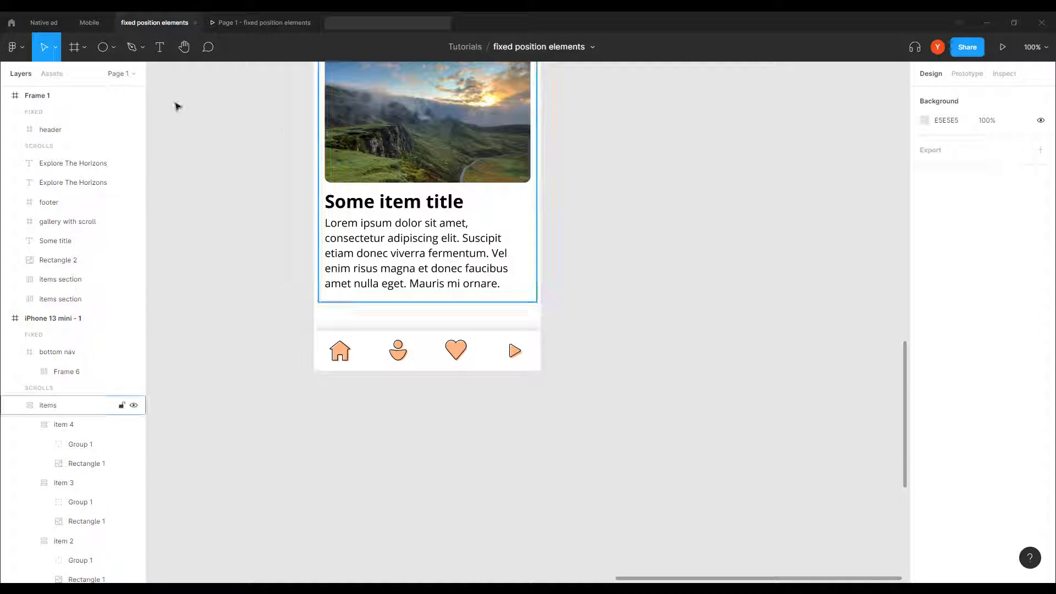
Draw a square frame beside the lower end of the mobile page and set its size to 60 × 60.
left_click(72, 51)
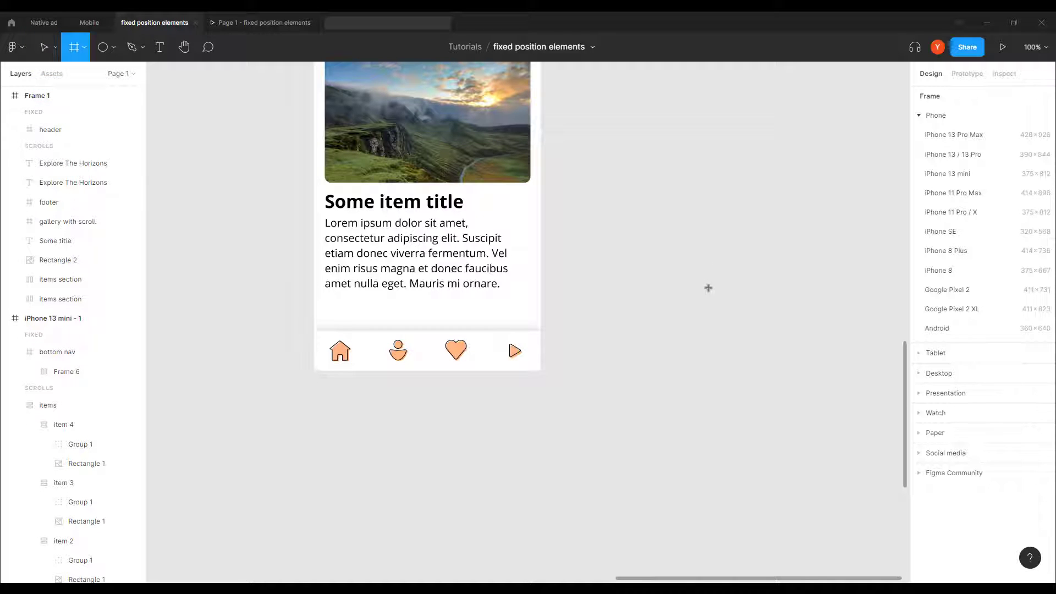
left_click_drag(700, 280, 663, 319)
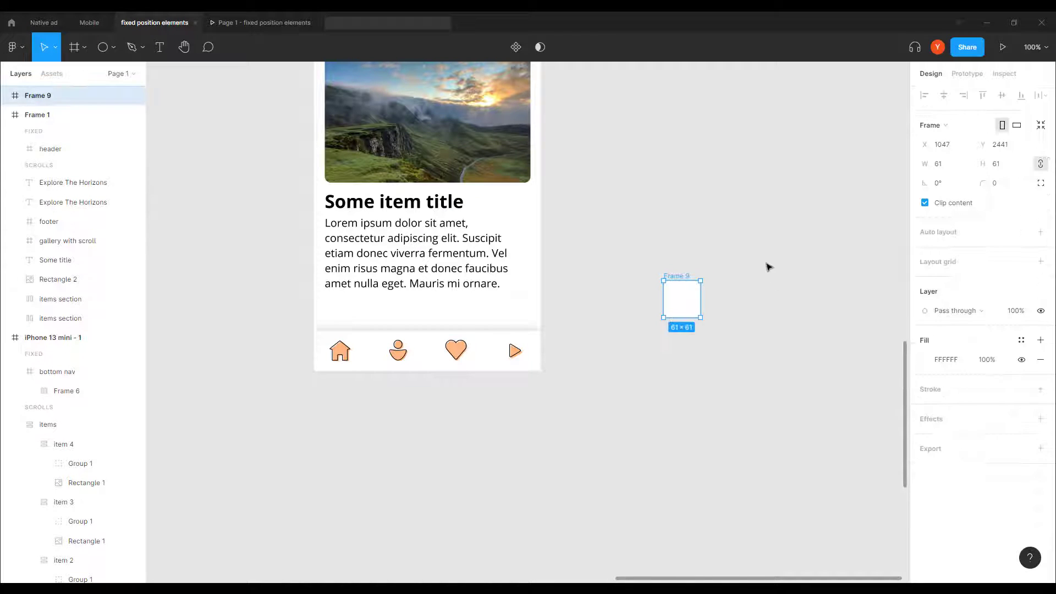
left_click(946, 170)
key("Return")
scroll(792, 316, "up", 3)
left_click_drag(793, 314, 652, 327)
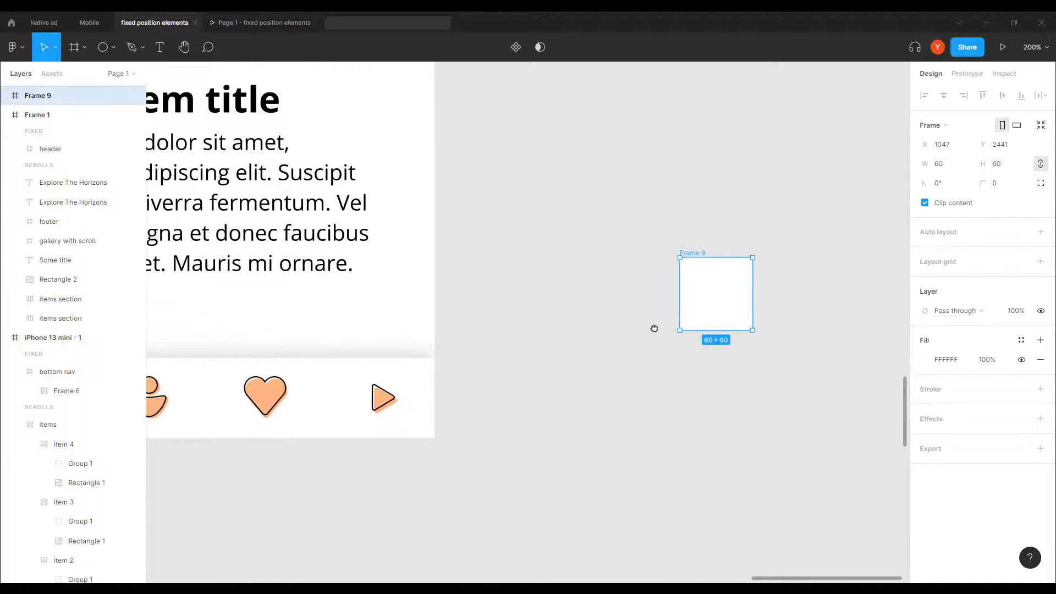
Round the square frame into a circle with corner radius 30 and fill it with the play icon's orange, FFB681.
left_click(996, 183)
type("30")
key("Return")
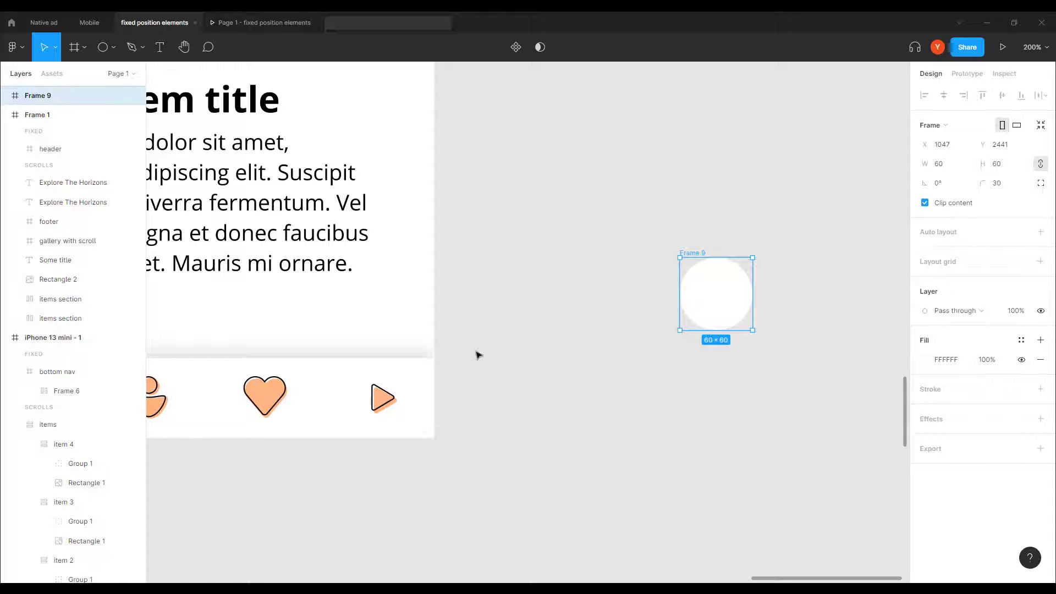
key("i")
left_click(385, 392)
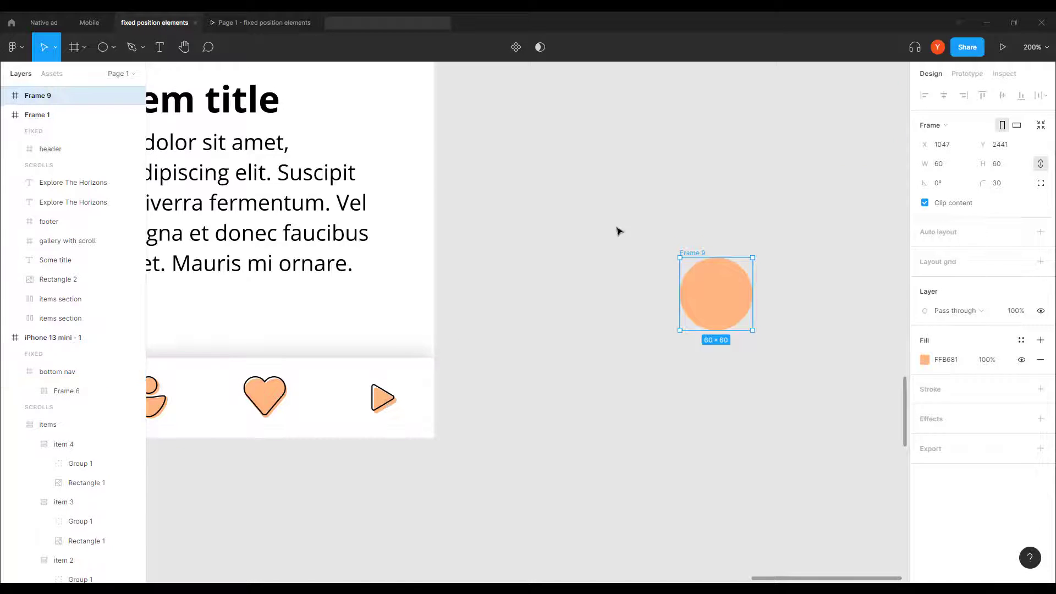
Draw a vertical line about 19 px long in the middle of the orange circle, with stroke weight 3 and round ends.
left_click(132, 48)
left_click(715, 282)
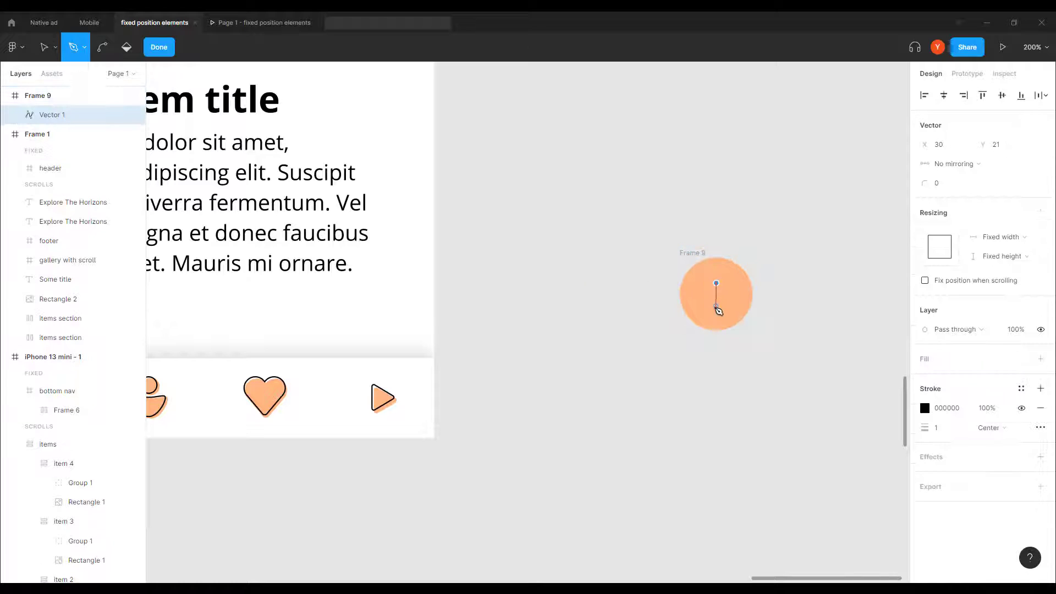
left_click(716, 307)
left_click(942, 407)
left_click_drag(916, 407, 914, 406)
type("3")
key("Return")
left_click(1002, 430)
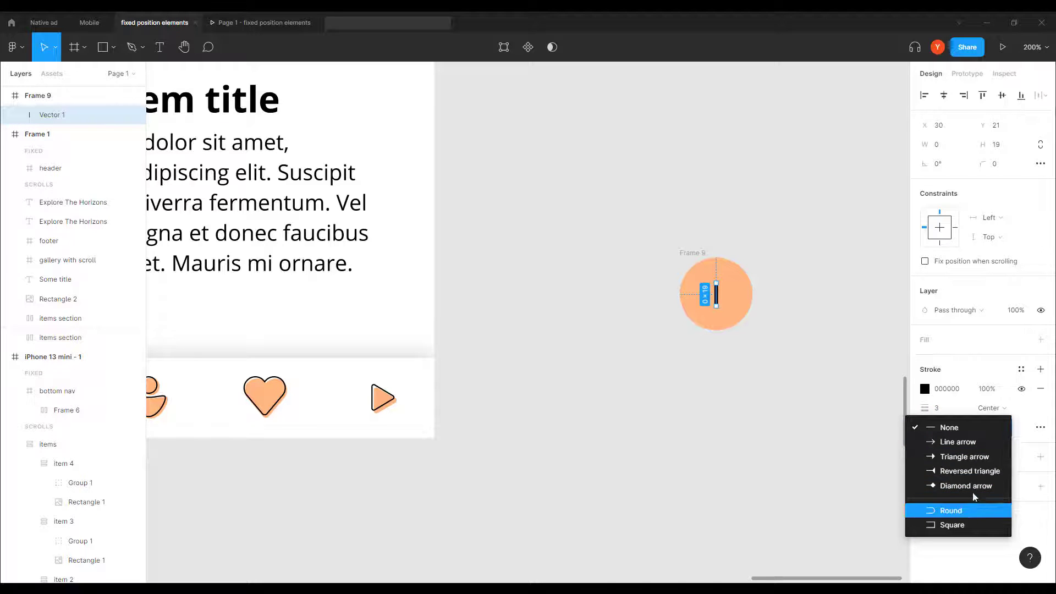
left_click(968, 510)
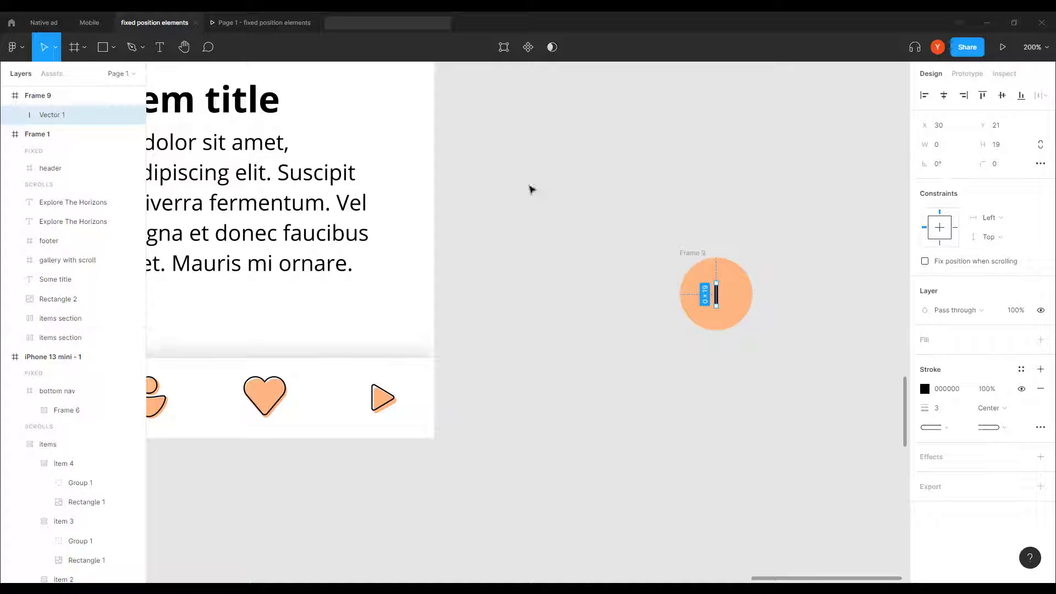
Duplicate the vertical line and rotate the copy to 90° to form a plus sign.
key("ctrl+d")
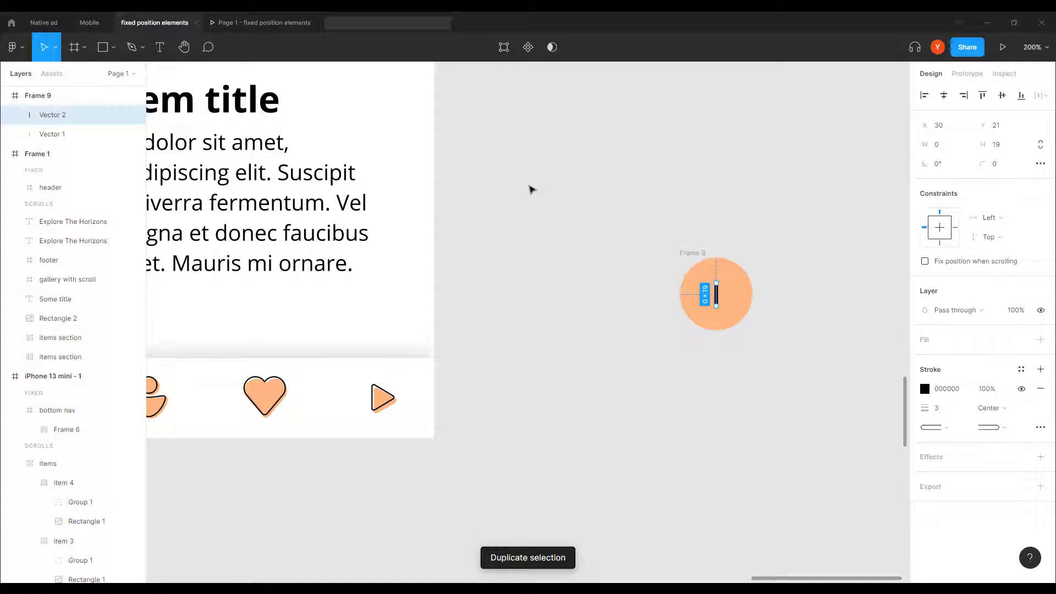
left_click(937, 165)
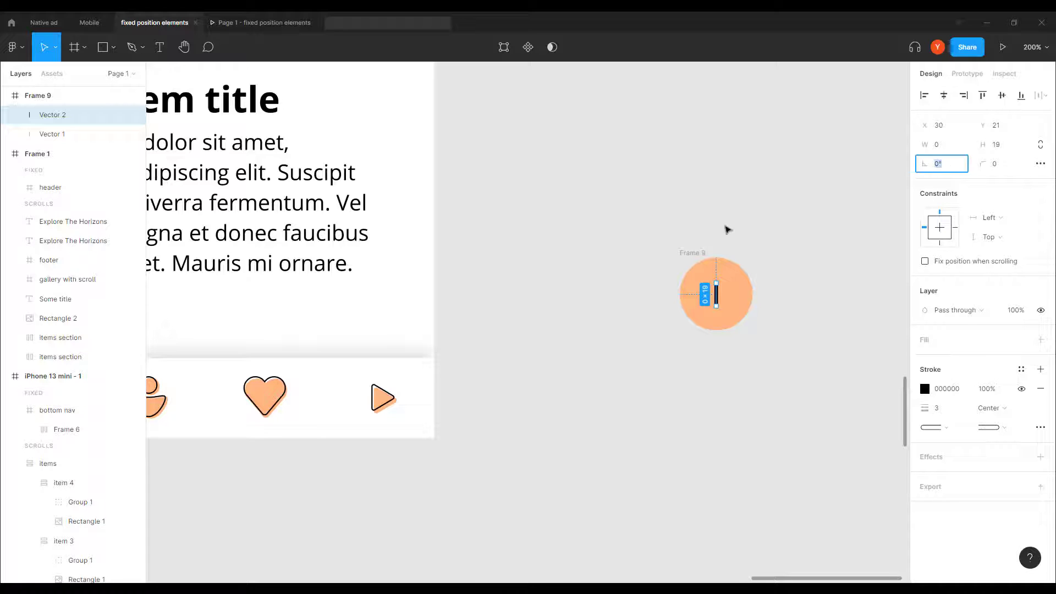
key("Return")
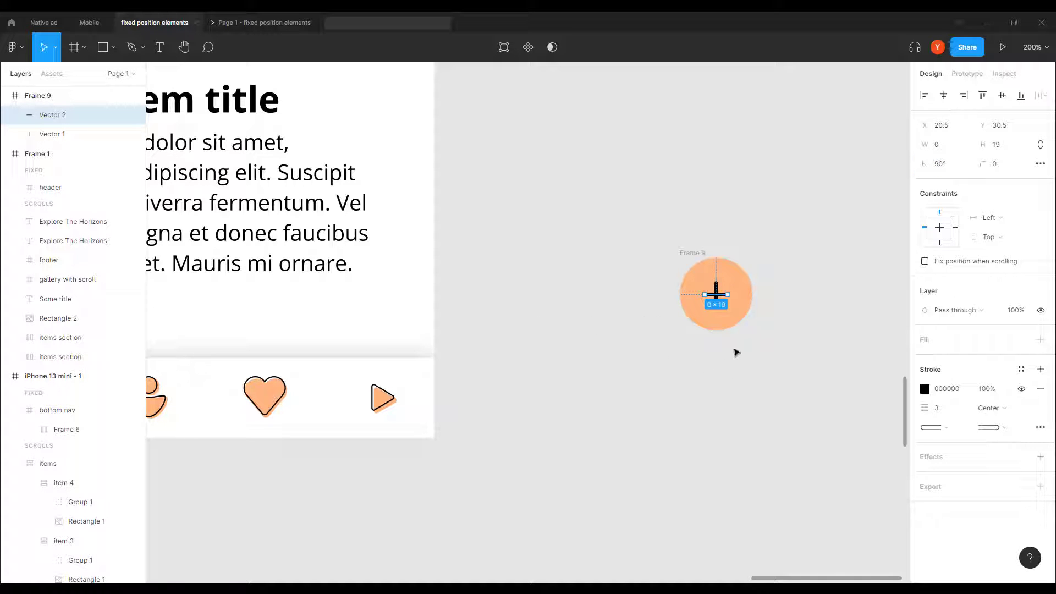
Group the two lines of the plus sign and name the group "+".
left_click(715, 287, "shift")
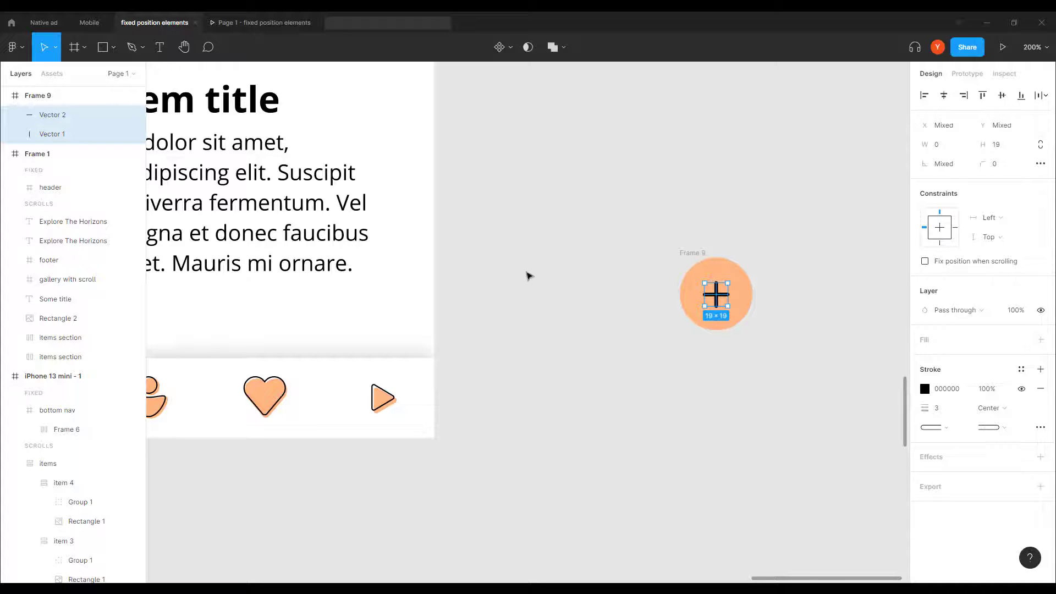
key("ctrl+g")
double_click(59, 116)
type("+")
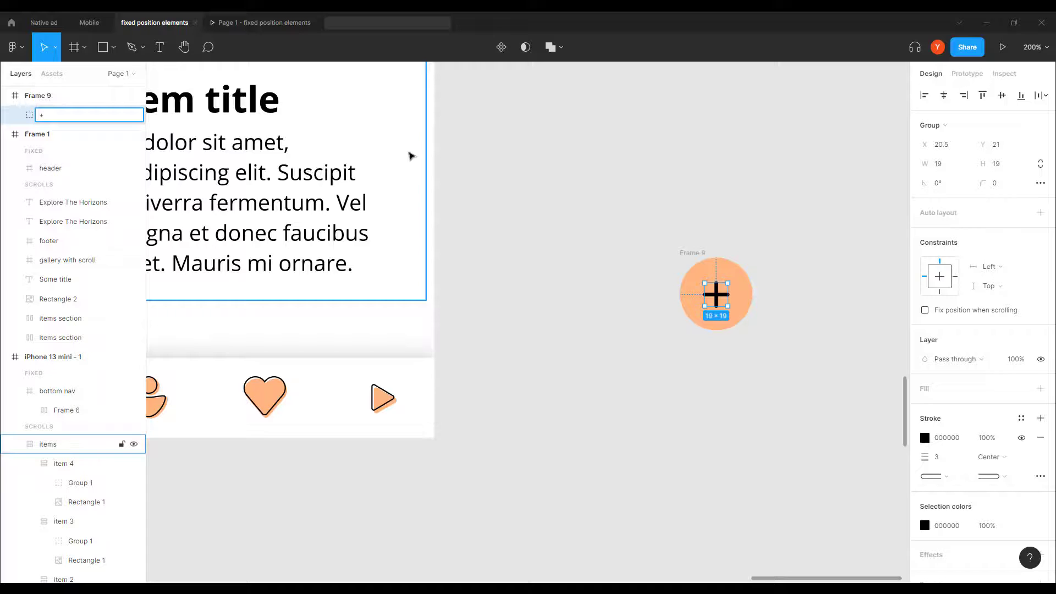
key("Return")
Rename the orange circle frame as "fab".
double_click(48, 95)
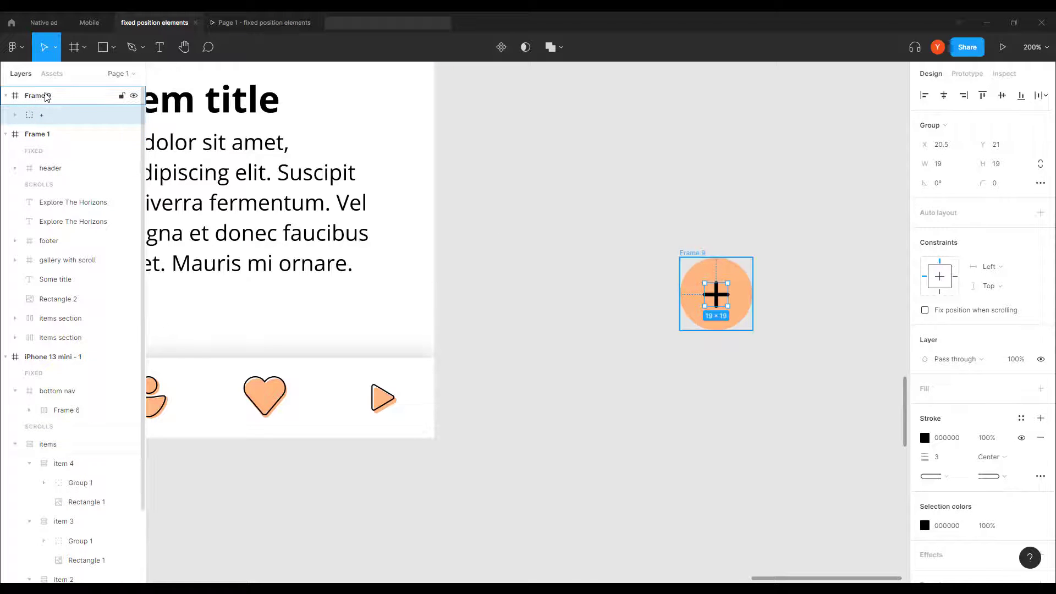
type("fab")
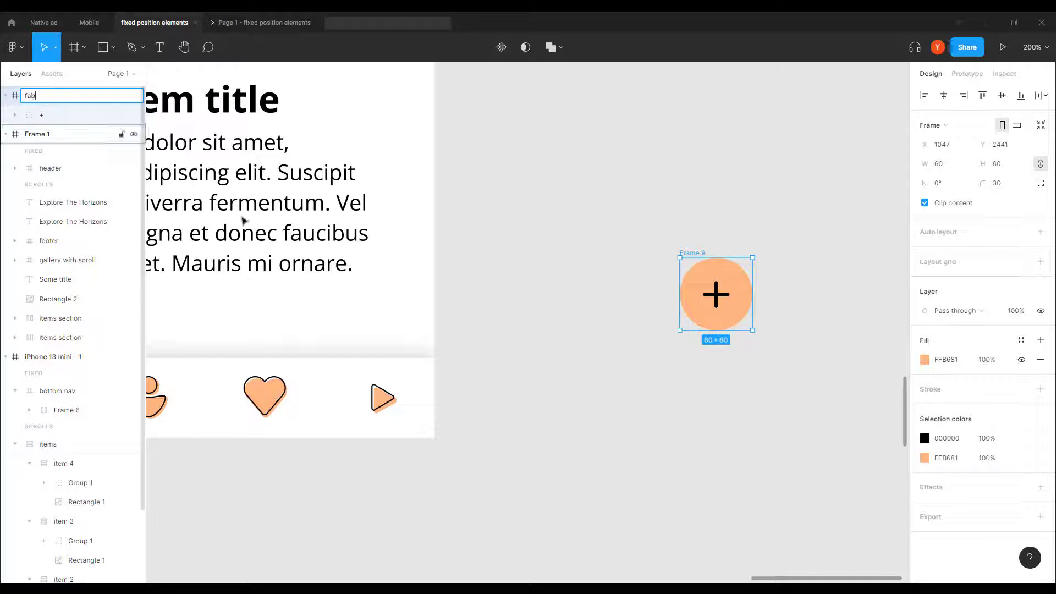
key("Return")
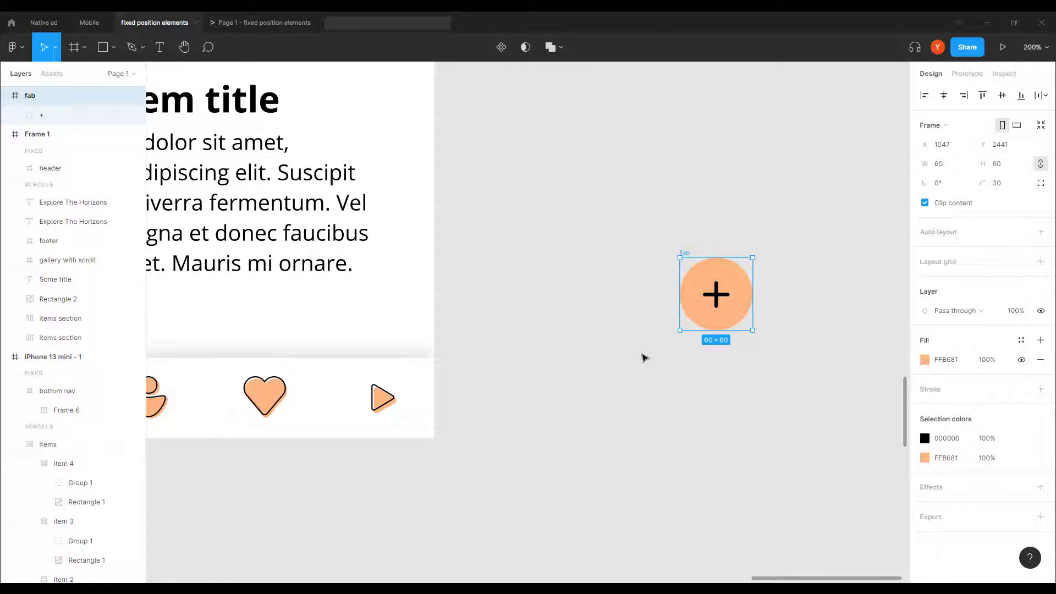
Add a drop shadow with blur 8 to the fab frame.
left_click(1040, 487)
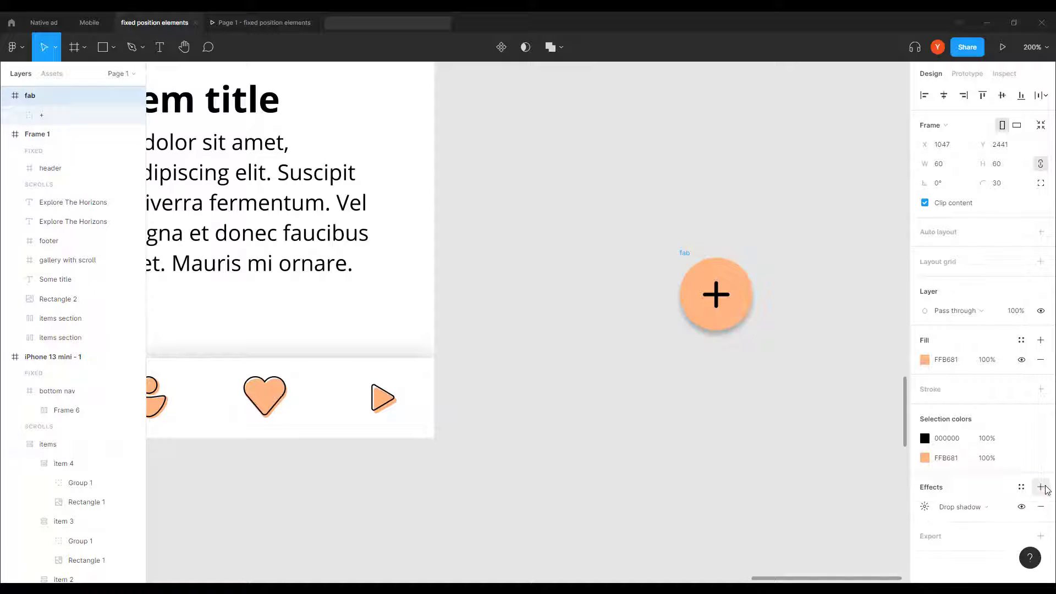
left_click(925, 506)
left_click(872, 521)
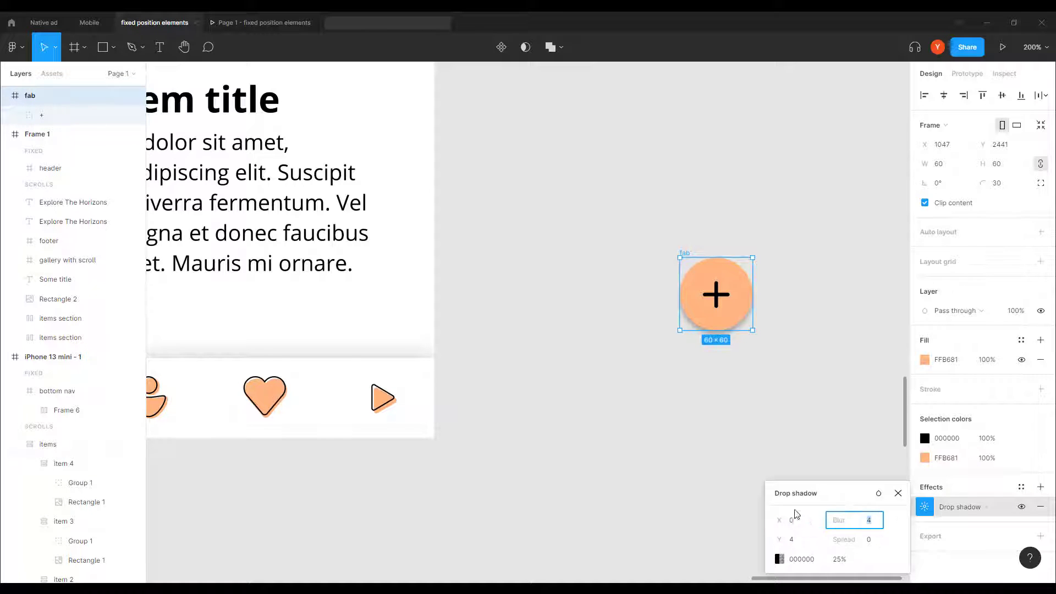
key("Return")
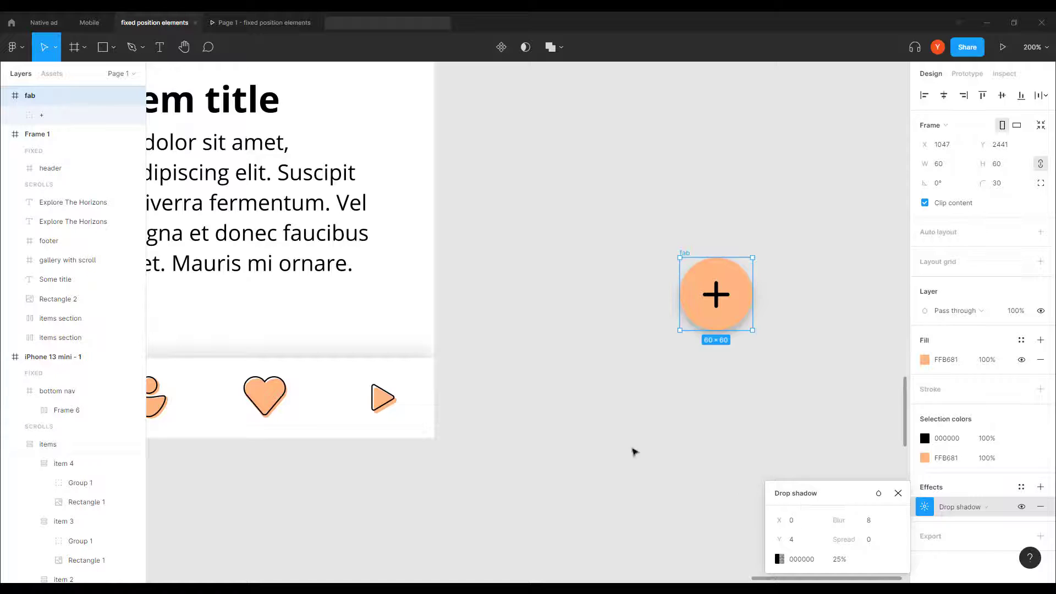
left_click(644, 377)
Move the fab onto the mobile page, just above the play icon of the bottom navigation.
left_click_drag(686, 254, 483, 263)
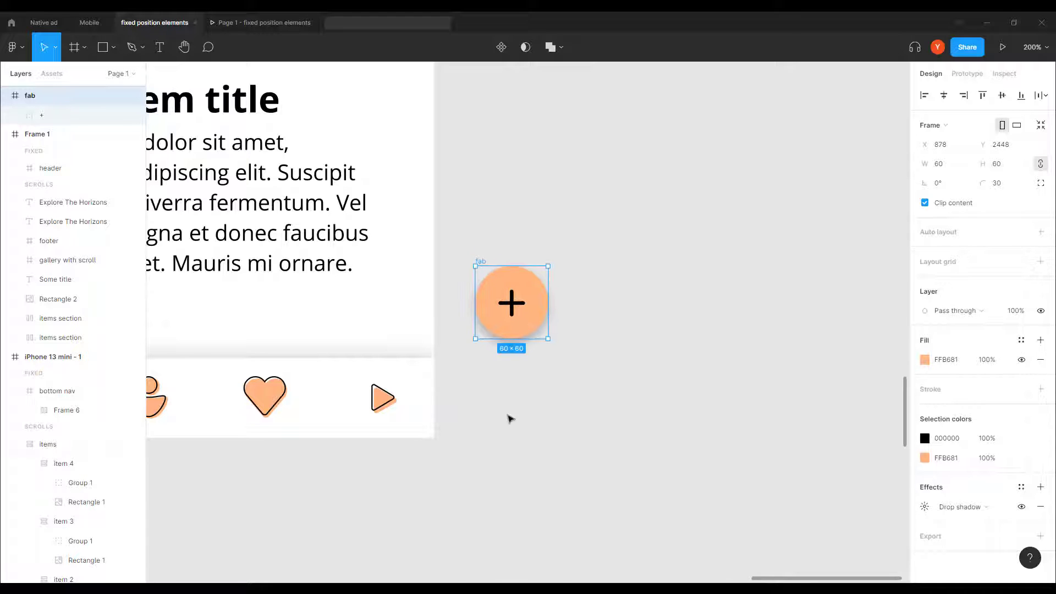
scroll(474, 392, "left", 5)
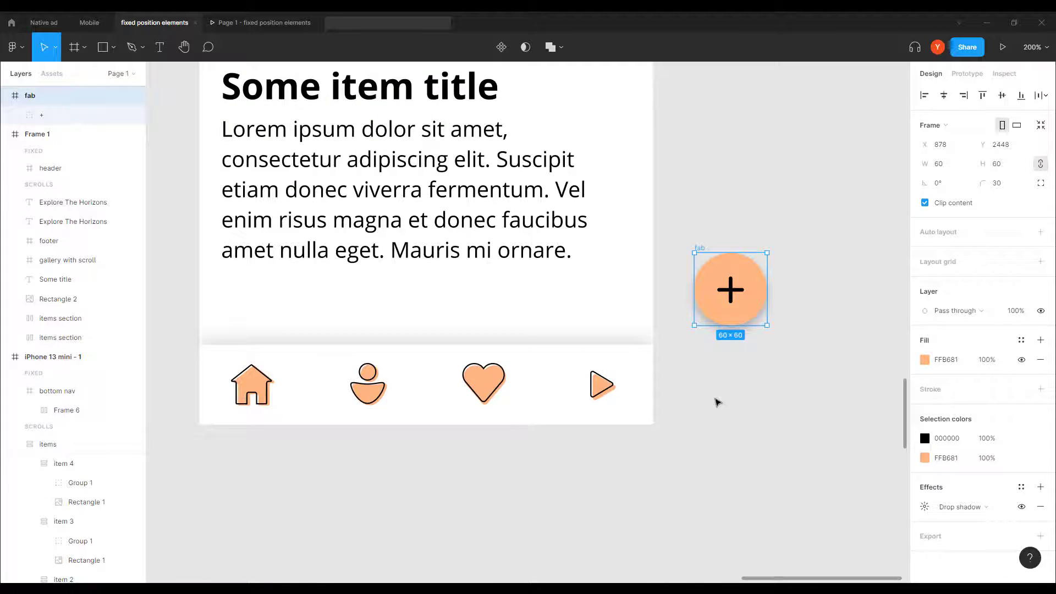
scroll(718, 402, "down", 5)
scroll(671, 365, "up", 3)
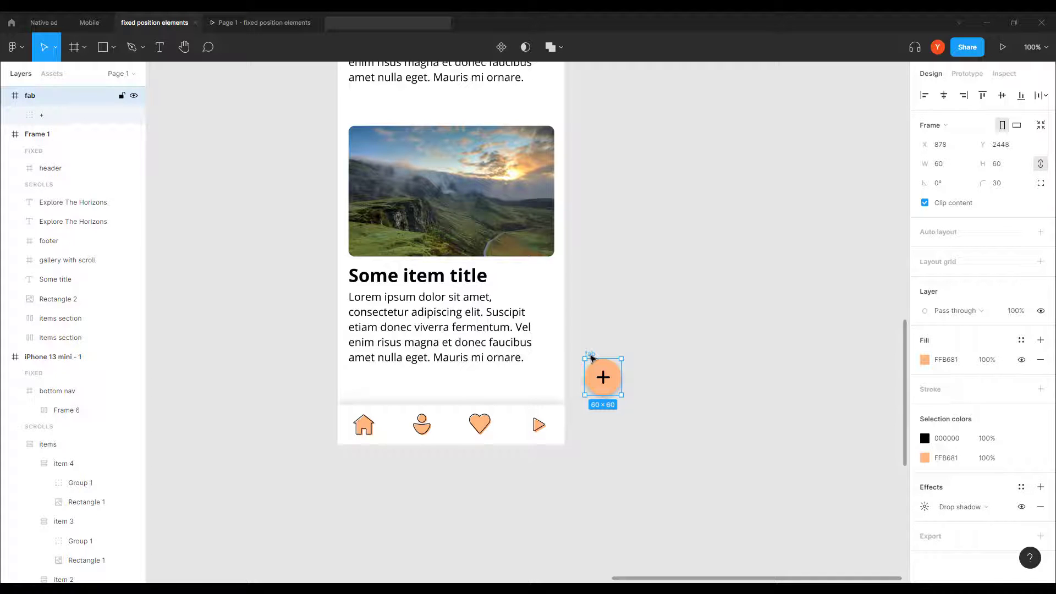
left_click_drag(589, 355, 523, 355)
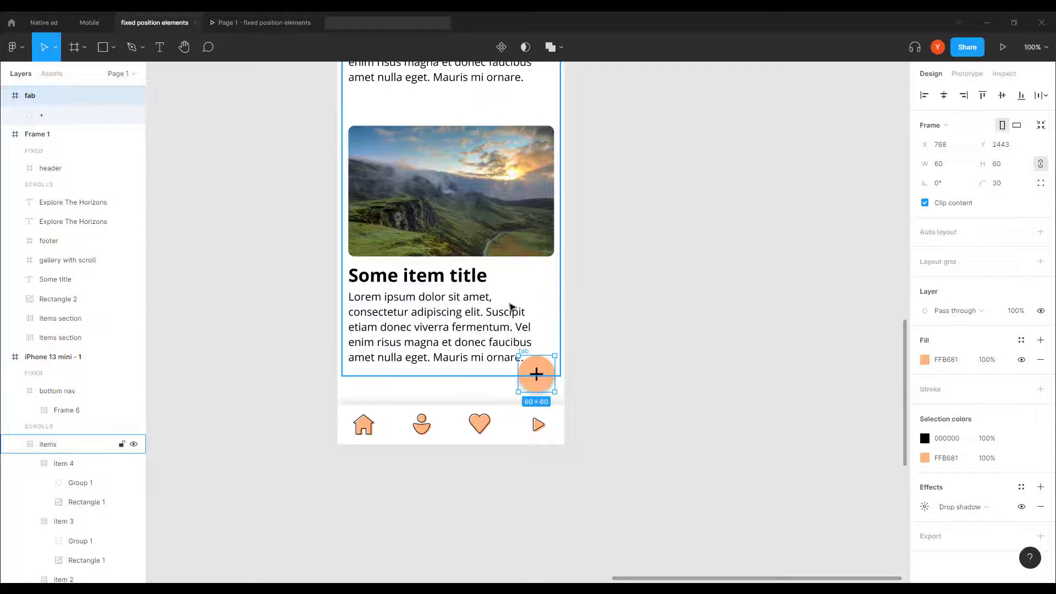
left_click(603, 240)
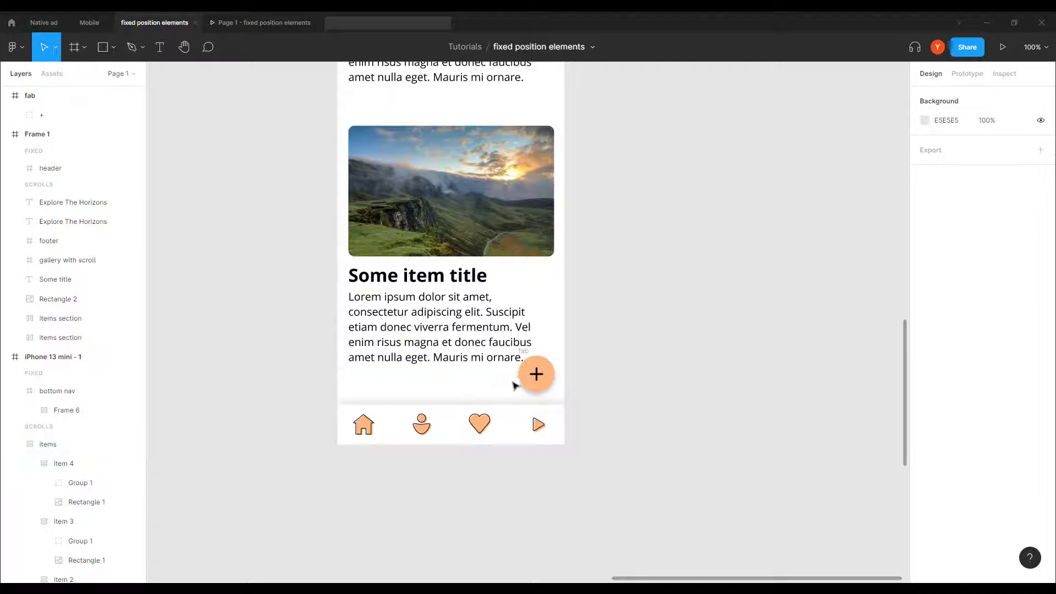
Move the fab layer into the iPhone 13 mini - 1 frame's fixed layers, above the bottom nav.
left_click(536, 374)
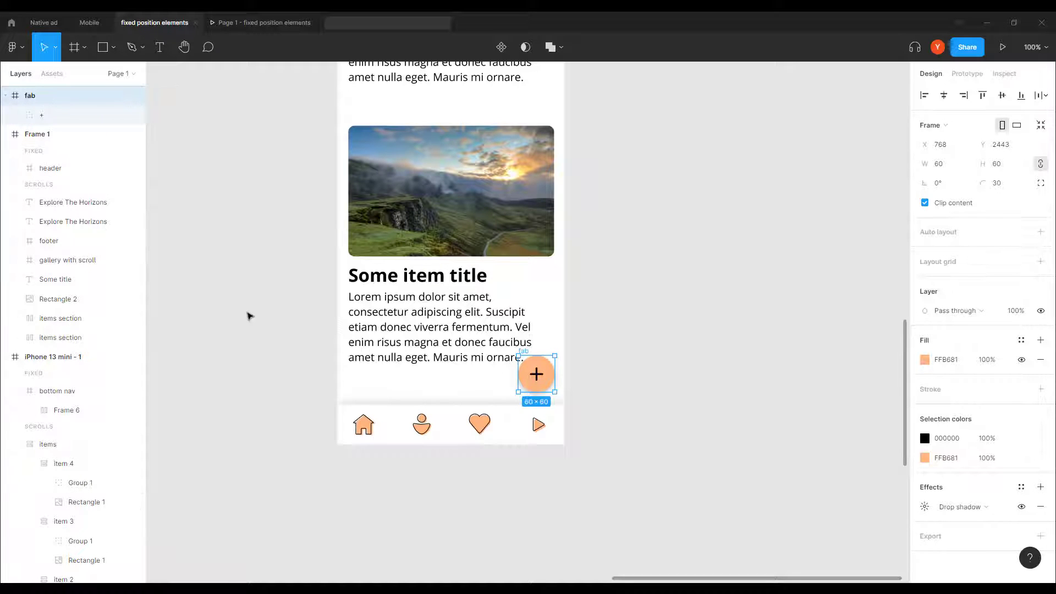
scroll(275, 303, "up", 10)
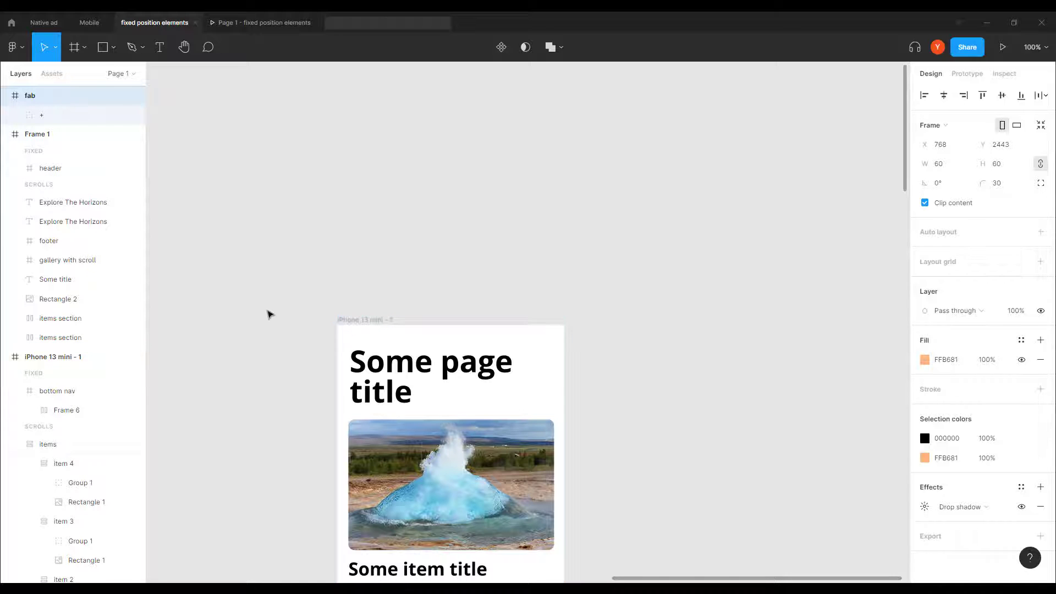
scroll(229, 312, "down", 5)
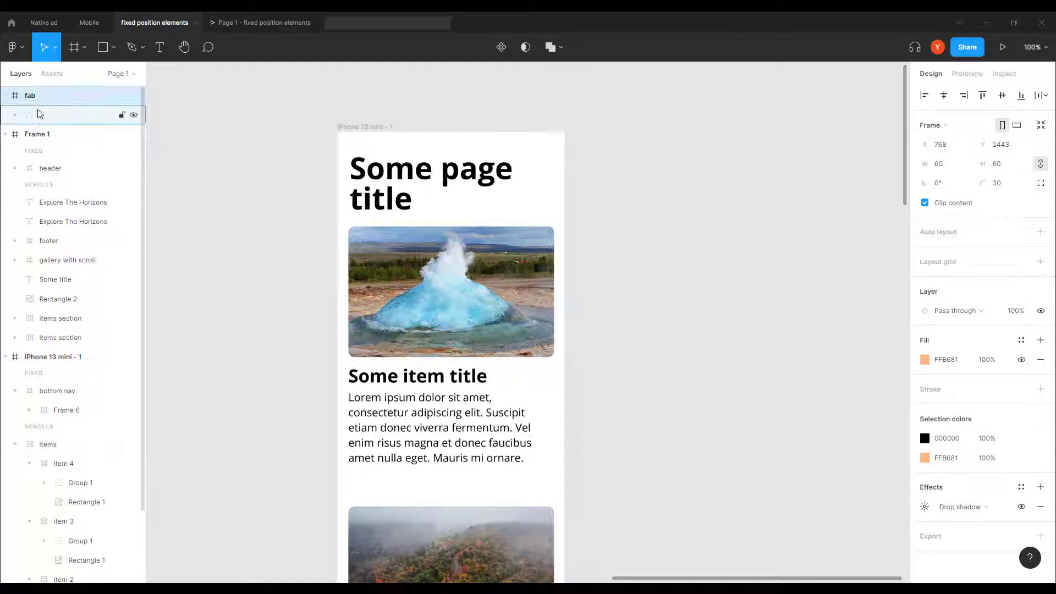
left_click_drag(71, 367, 72, 391)
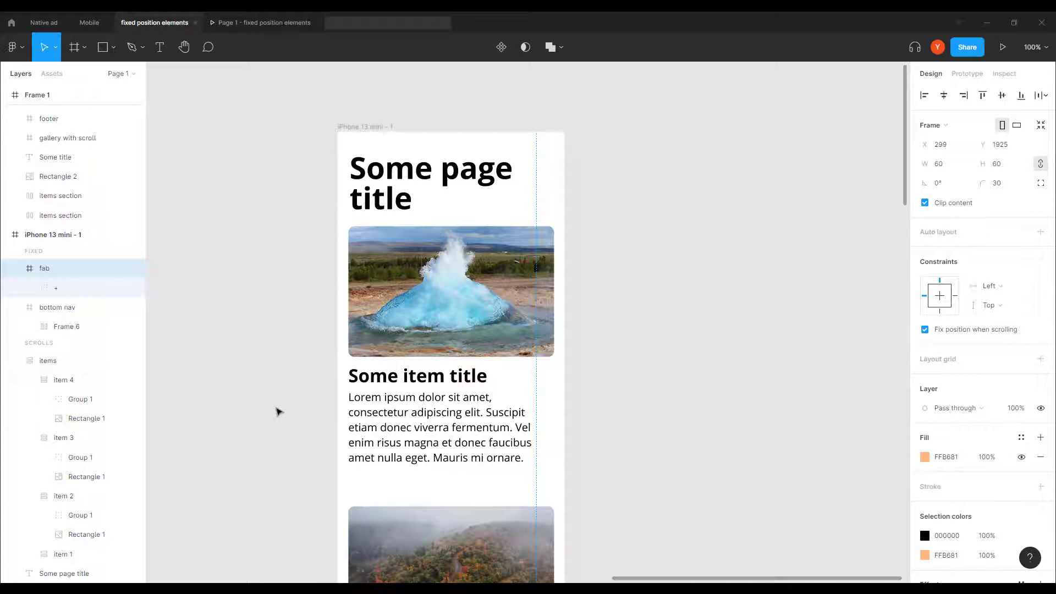
scroll(339, 297, "down", 20)
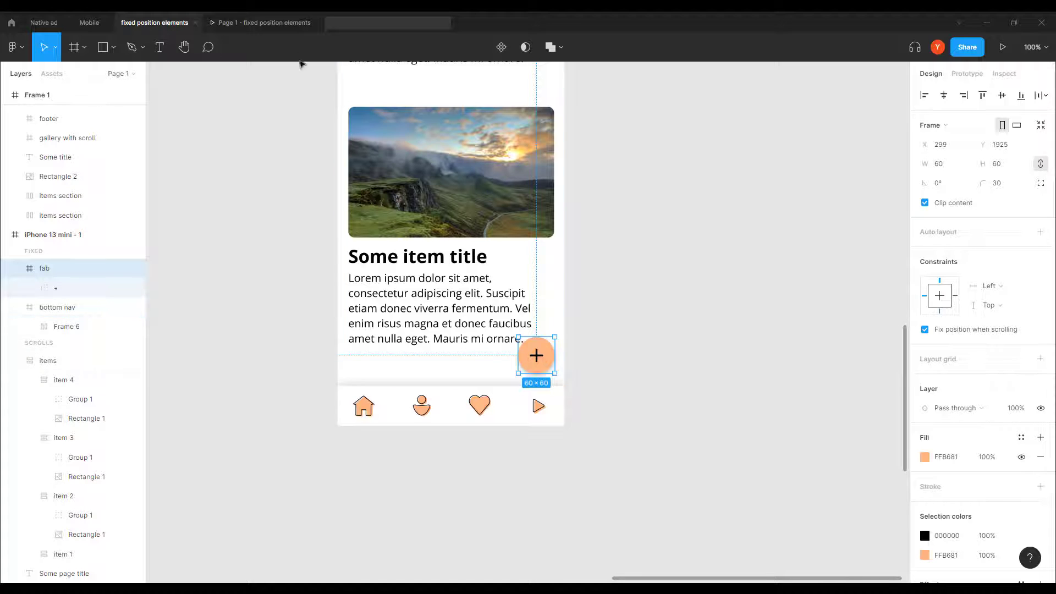
Scroll through the mobile prototype preview to check whether the fab appears and keeps its position.
left_click(264, 22)
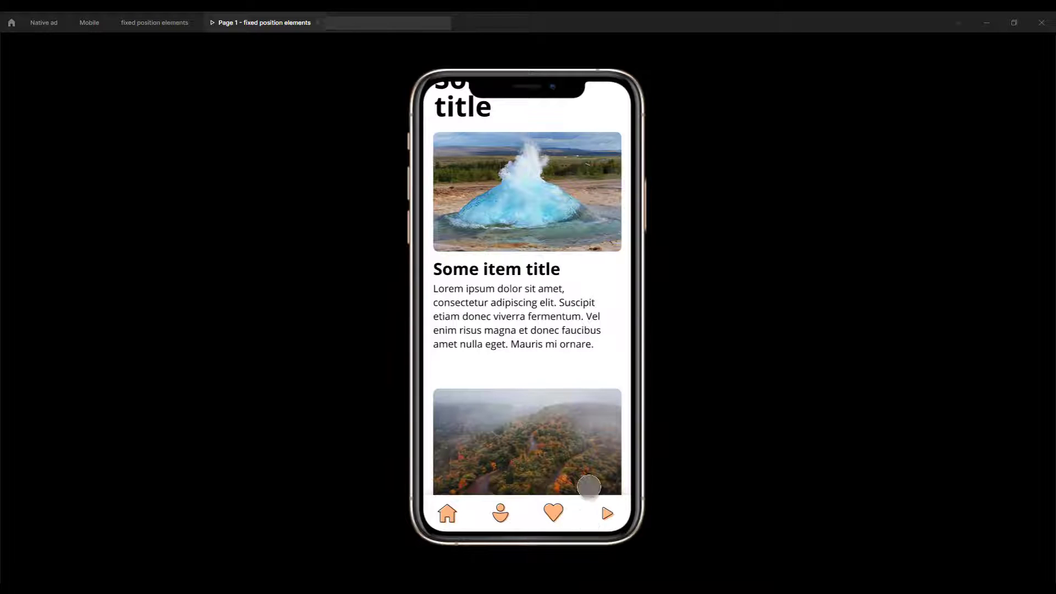
left_click_drag(506, 436, 520, 334)
scroll(520, 333, "down", 9)
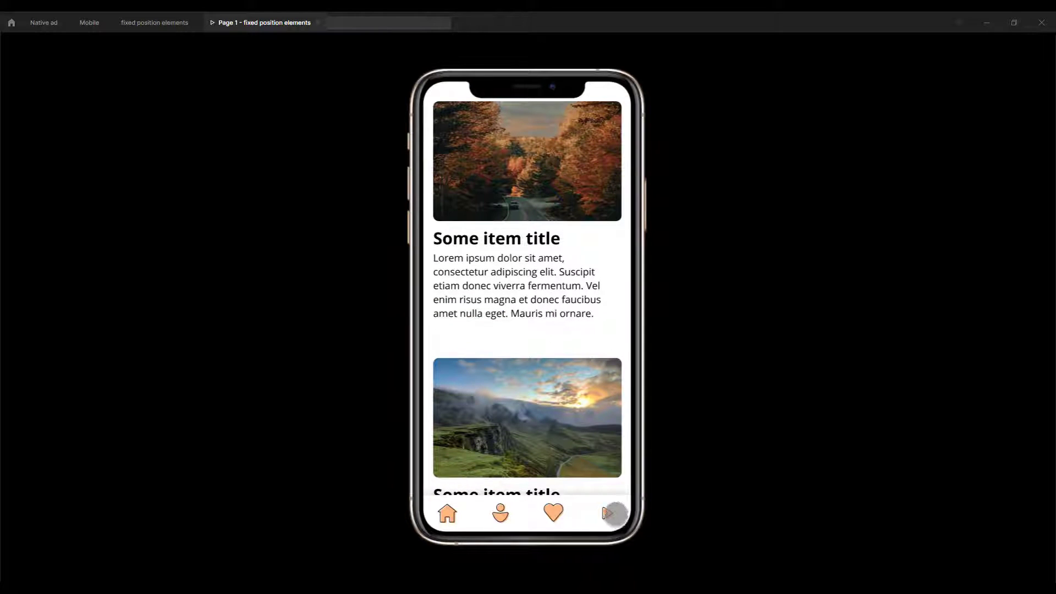
Set the fab's vertical constraint to Bottom and check the prototype preview.
left_click(155, 22)
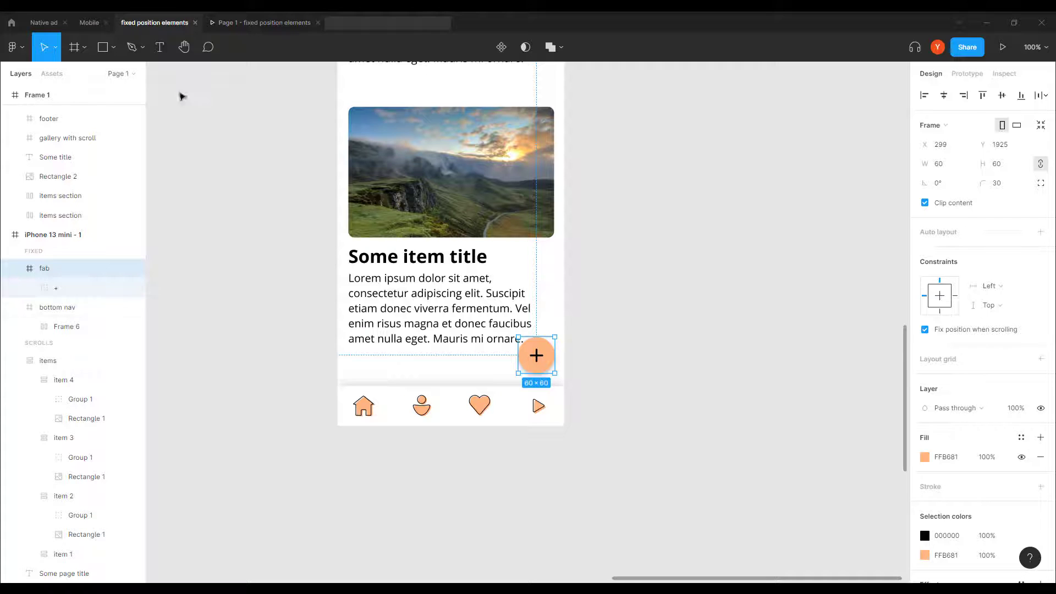
left_click(940, 312)
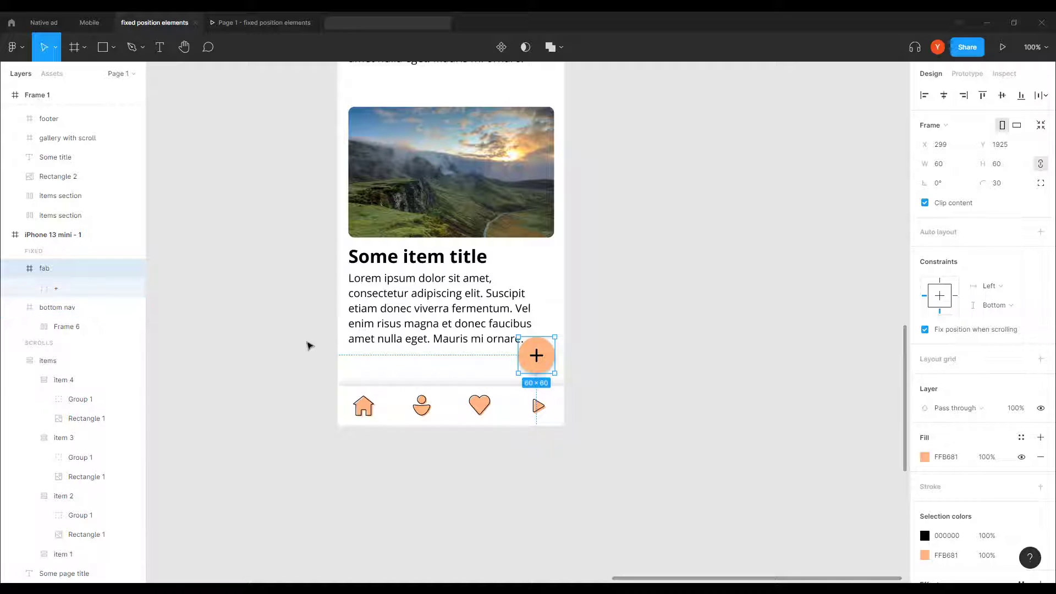
left_click(250, 20)
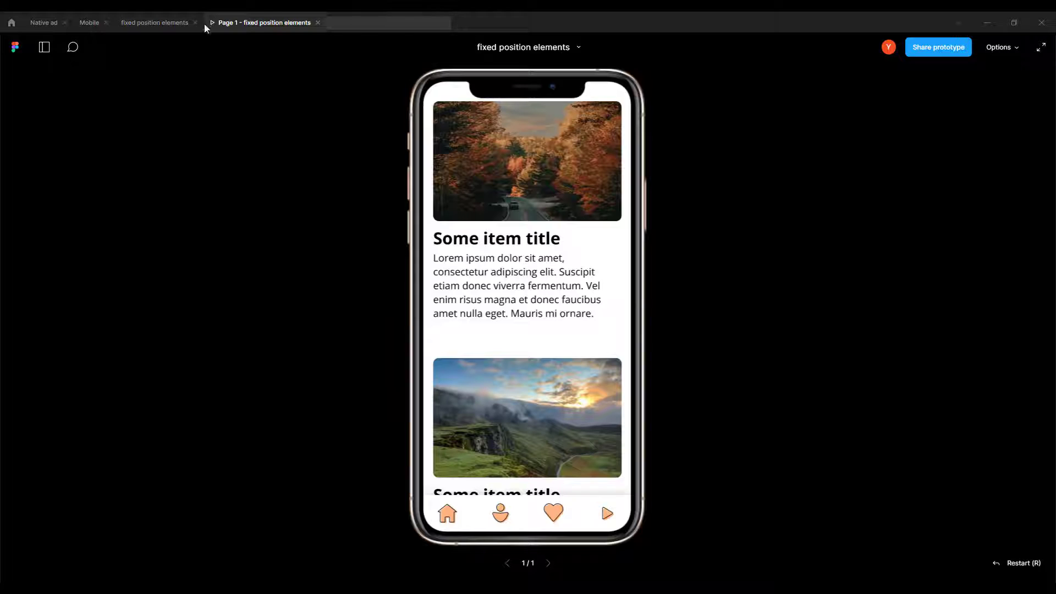
left_click(145, 27)
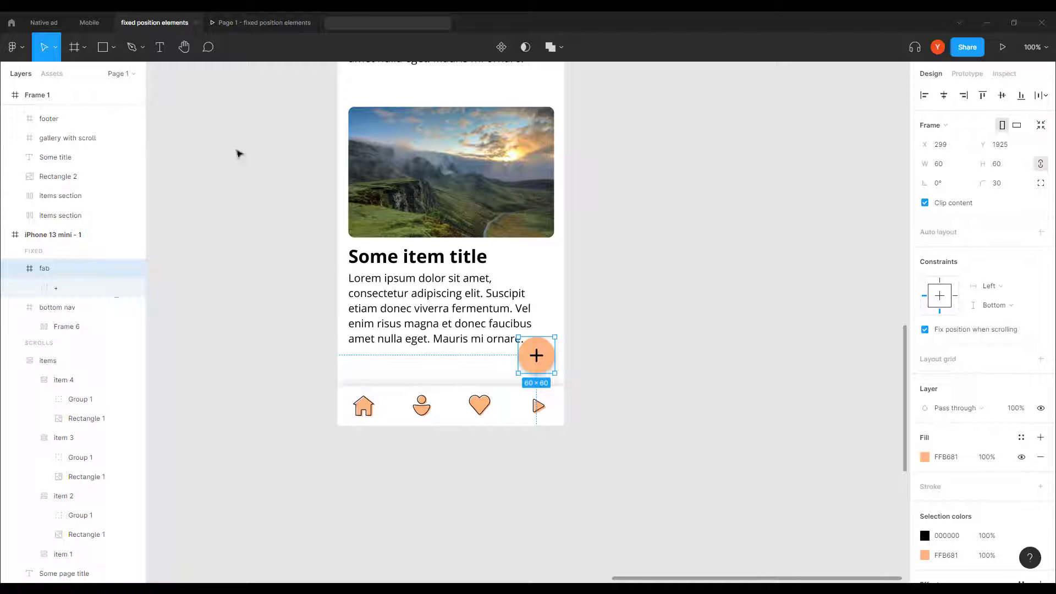
Launch the preview of the iPhone 13 mini - 1 frame's flow and restart it to check the fab.
scroll(412, 247, "up", 10)
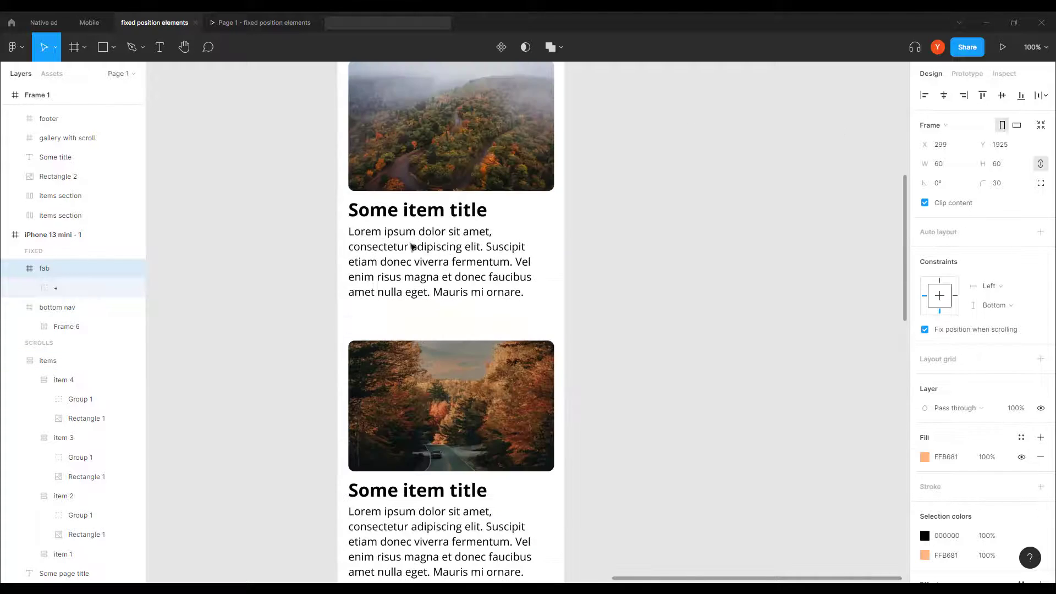
scroll(413, 249, "up", 3)
left_click(379, 268)
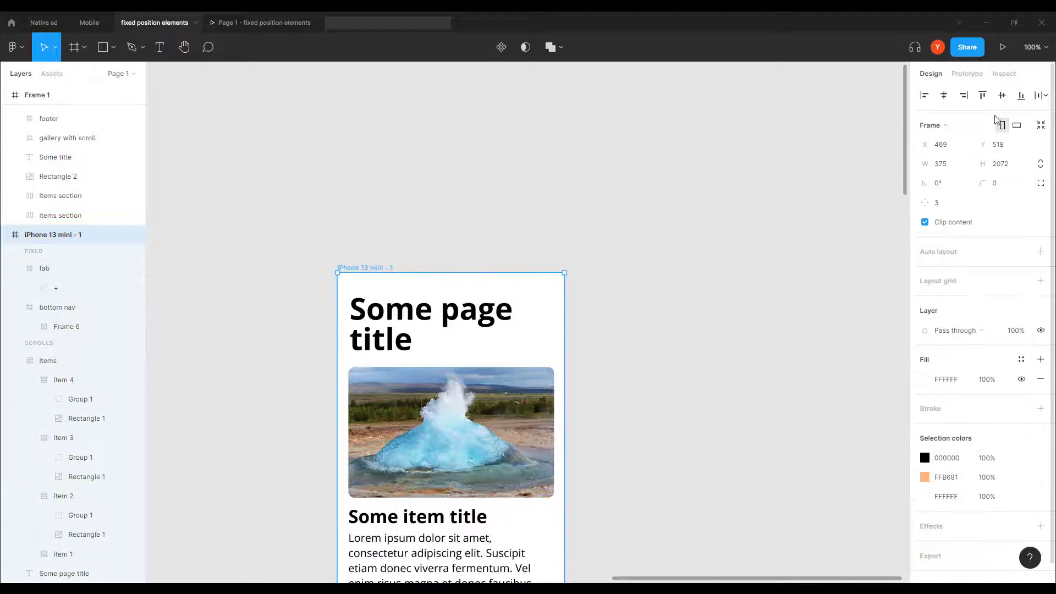
left_click(966, 73)
left_click(333, 280)
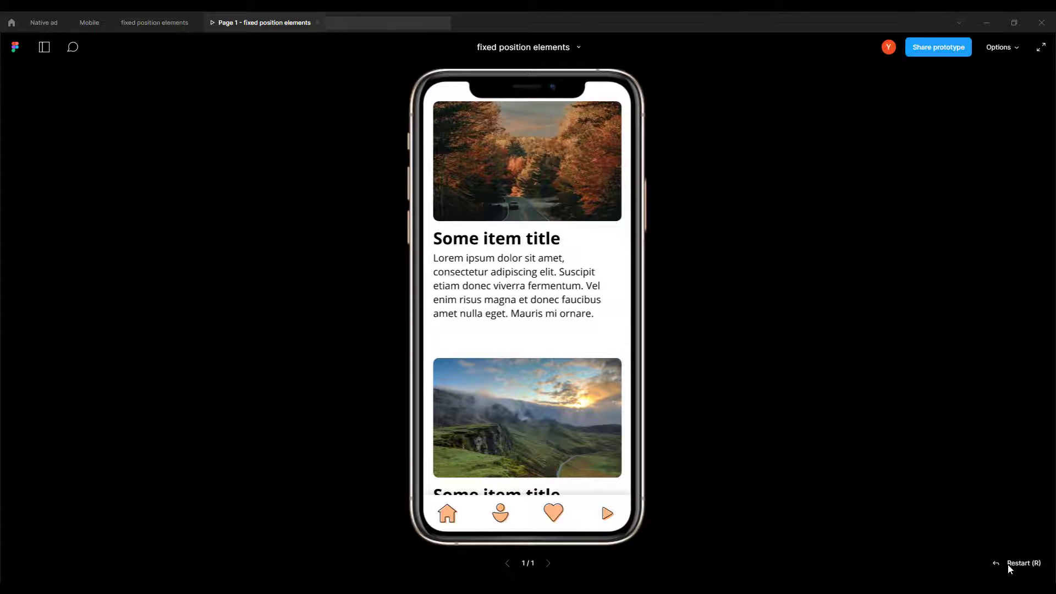
left_click(1010, 565)
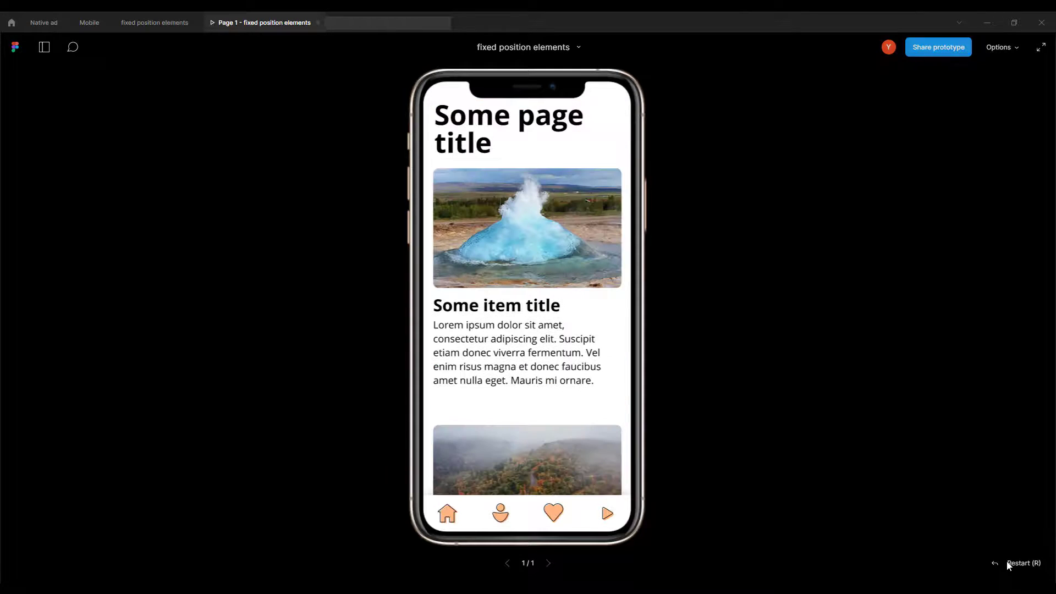
Set the fab's horizontal constraint to Right in the iPhone 13 mini - 1 frame.
left_click(147, 23)
scroll(270, 366, "down", 3)
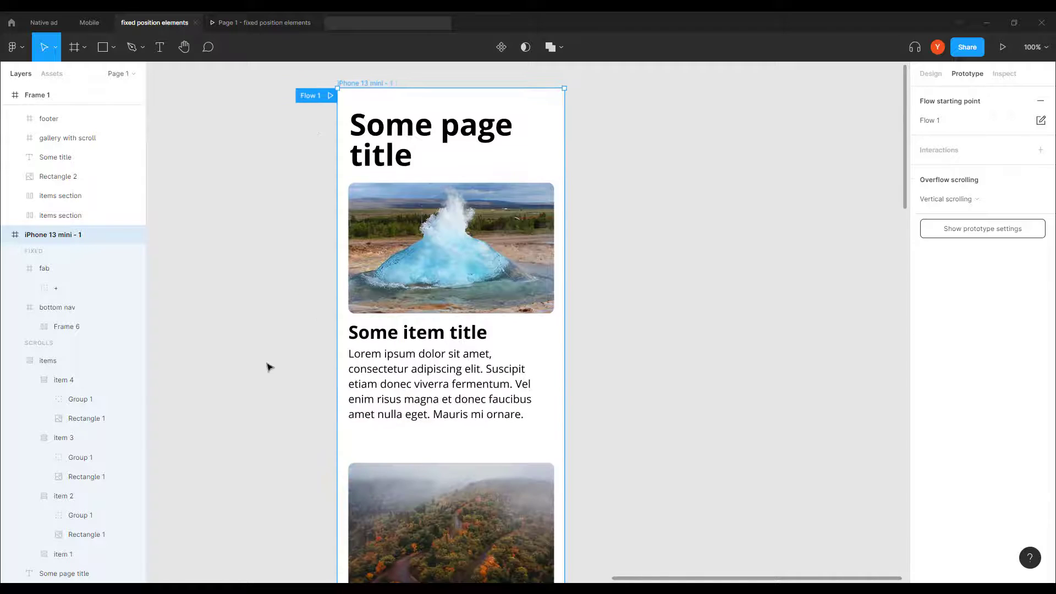
key("ctrl+minus")
scroll(382, 302, "down", 5)
scroll(401, 216, "down", 5)
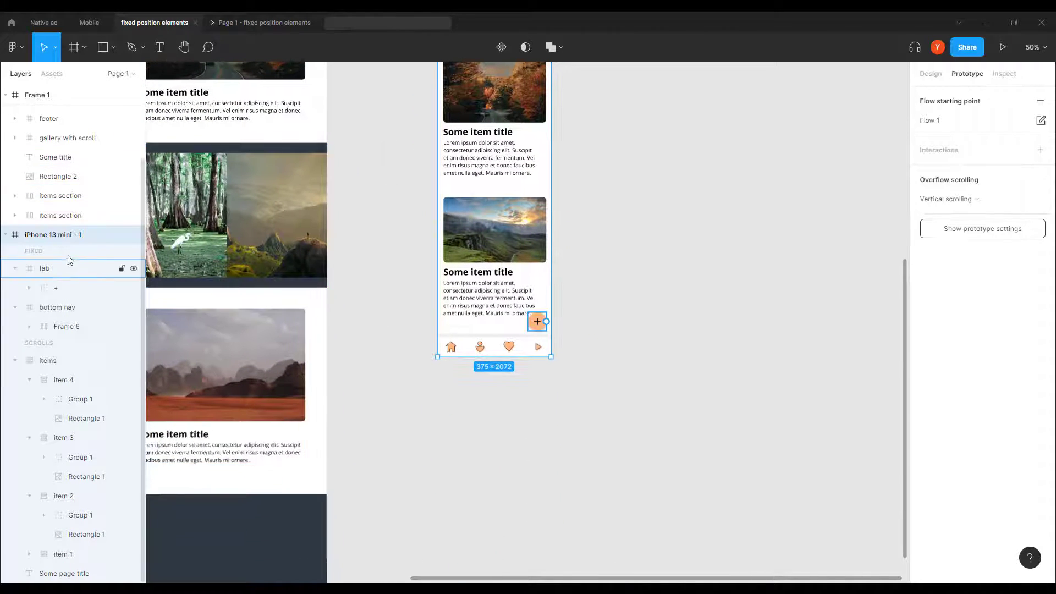
left_click(62, 269)
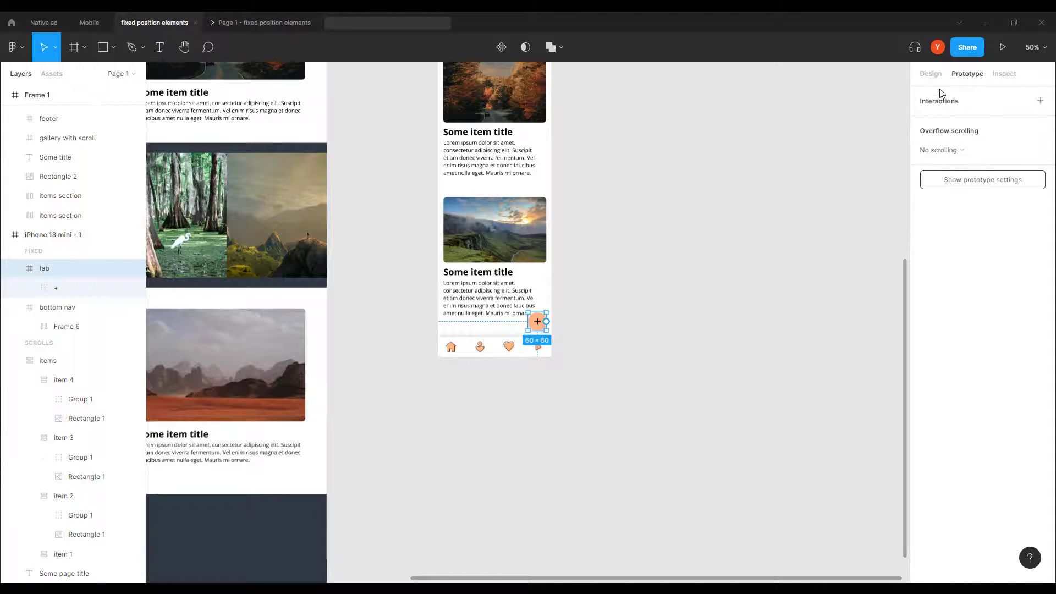
left_click(931, 74)
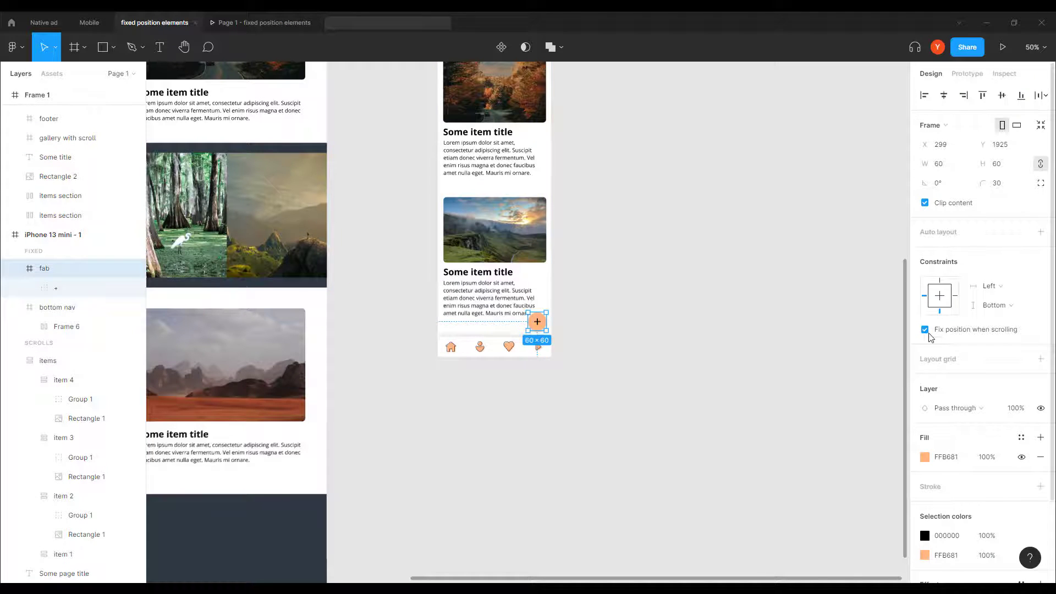
left_click(955, 296)
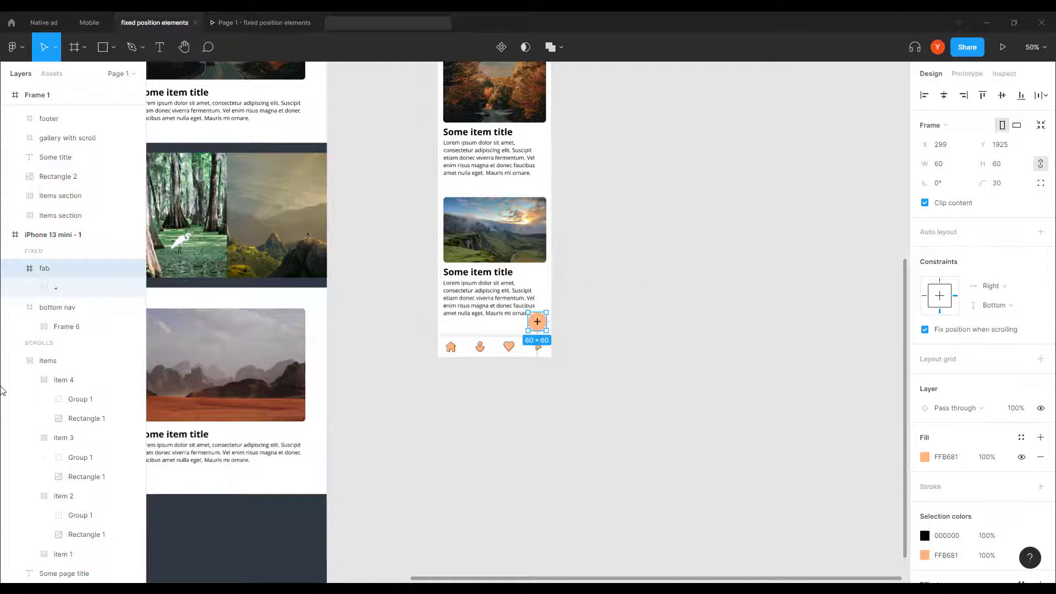
left_click(61, 236)
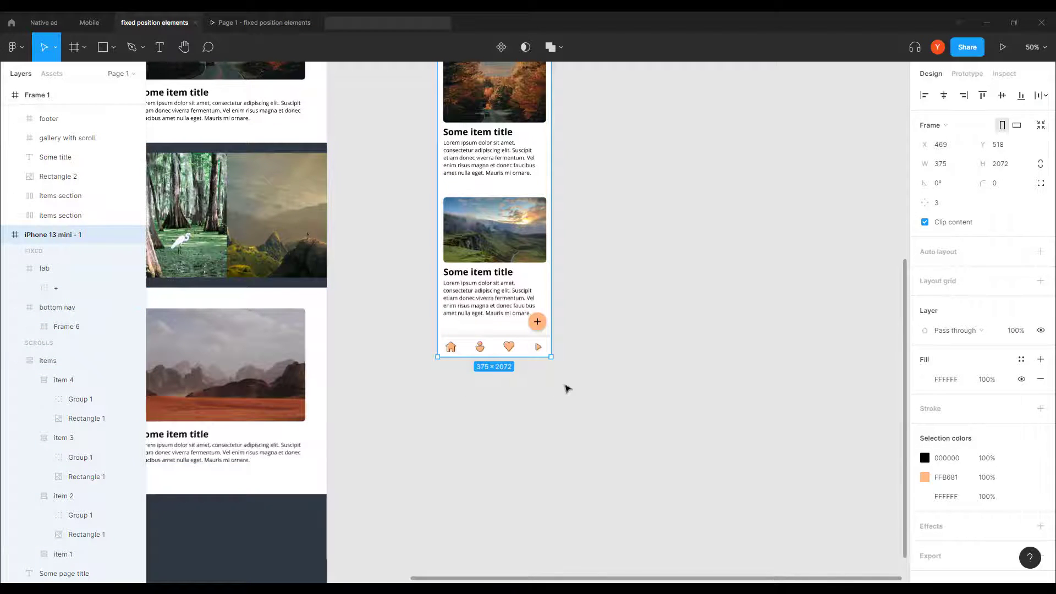
left_click(538, 322)
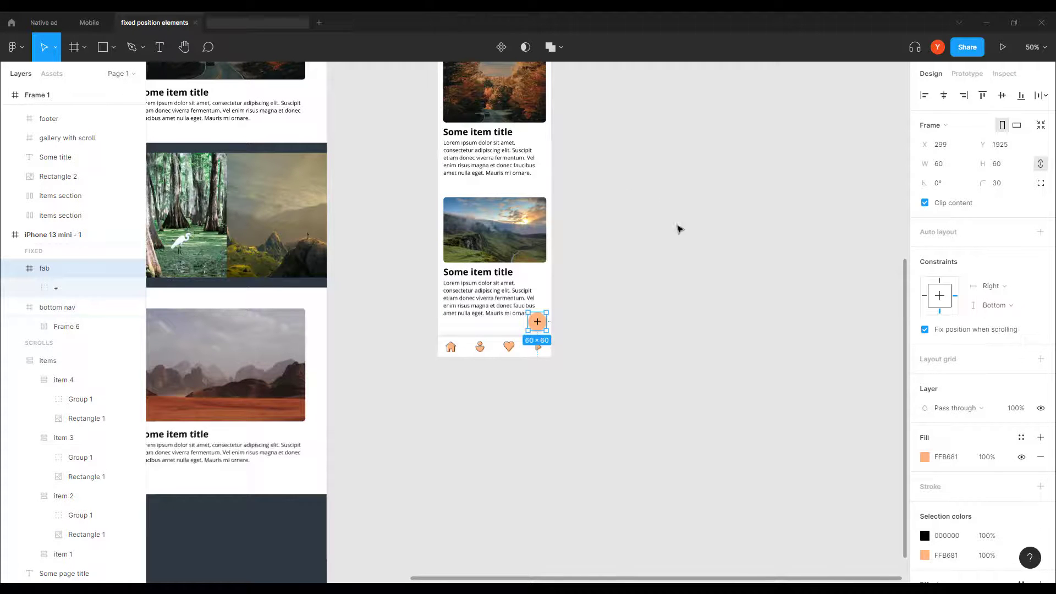
Preview the iPhone 13 mini - 1 prototype and scroll through it to check the fab and bottom nav positions.
scroll(668, 242, "up", 10)
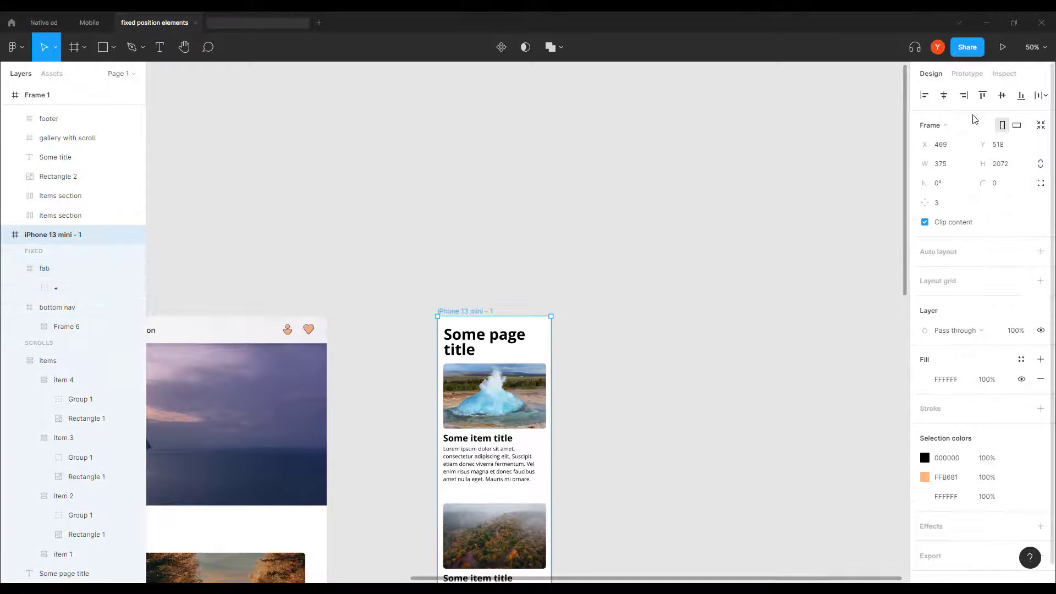
left_click(1003, 46)
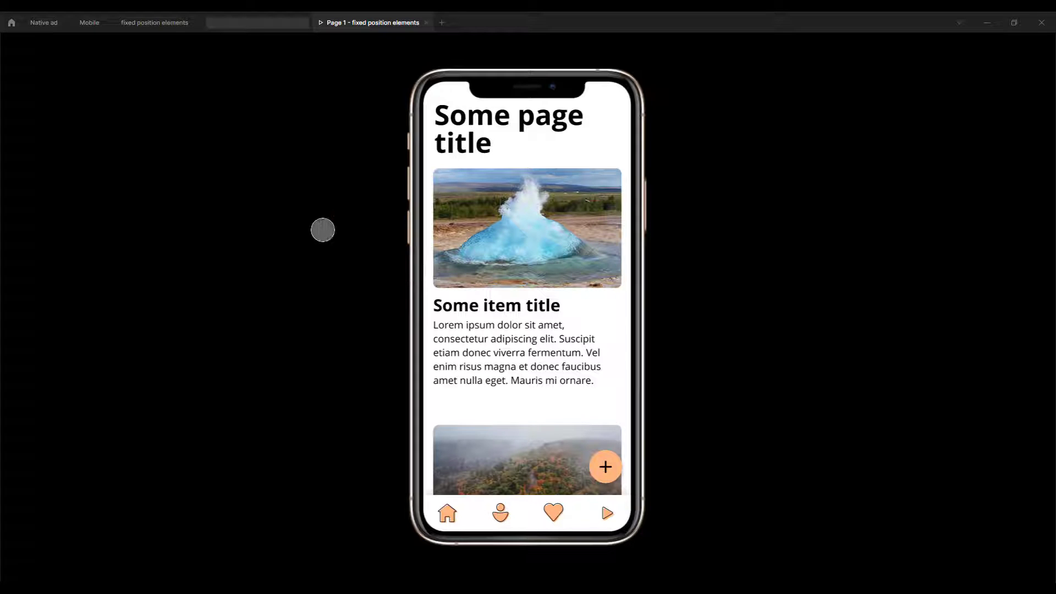
left_click_drag(503, 440, 502, 318)
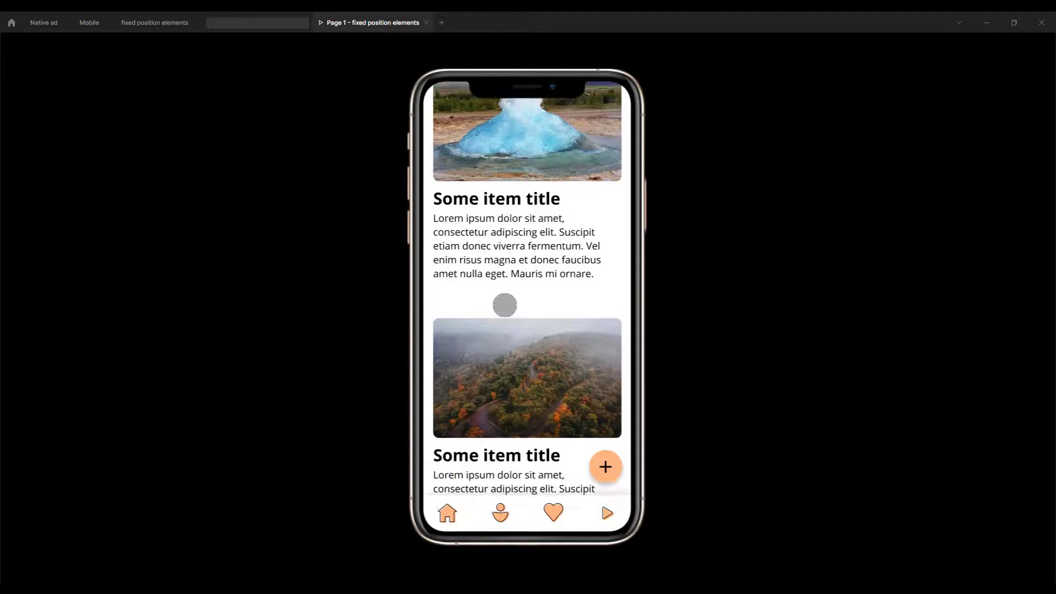
left_click_drag(508, 450, 505, 243)
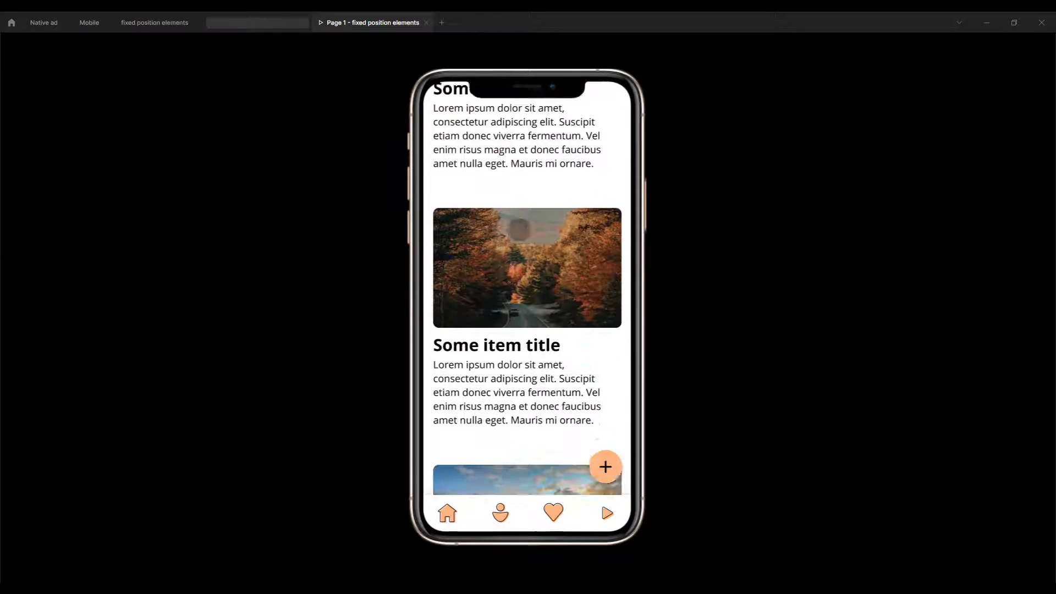
left_click_drag(504, 464, 502, 418)
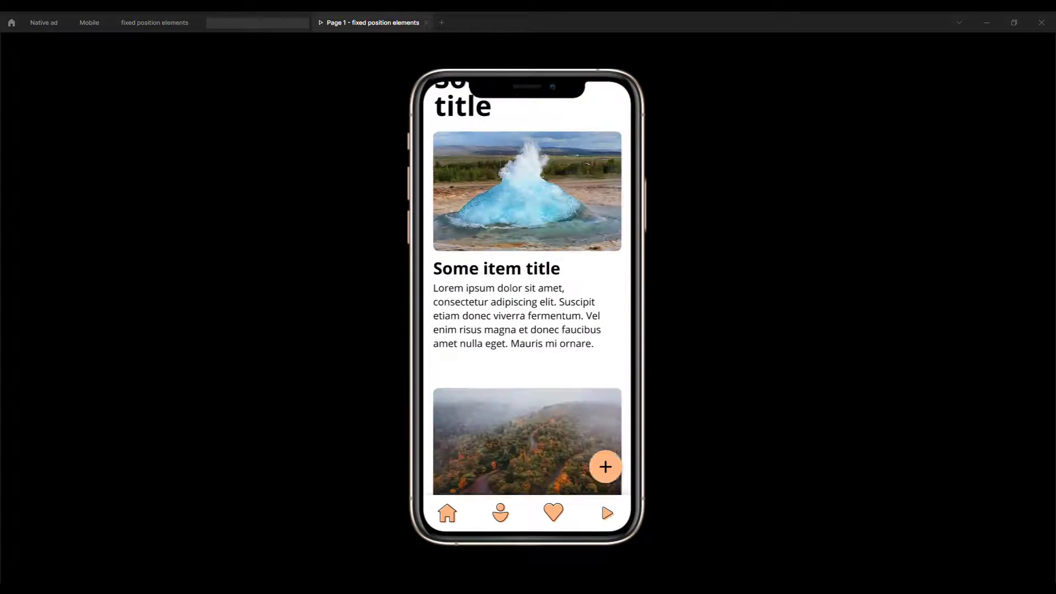
left_click(148, 26)
Look over the end of the iPhone 13 mini - 1 frame and the desktop page in Frame 1.
scroll(420, 445, "down", 10)
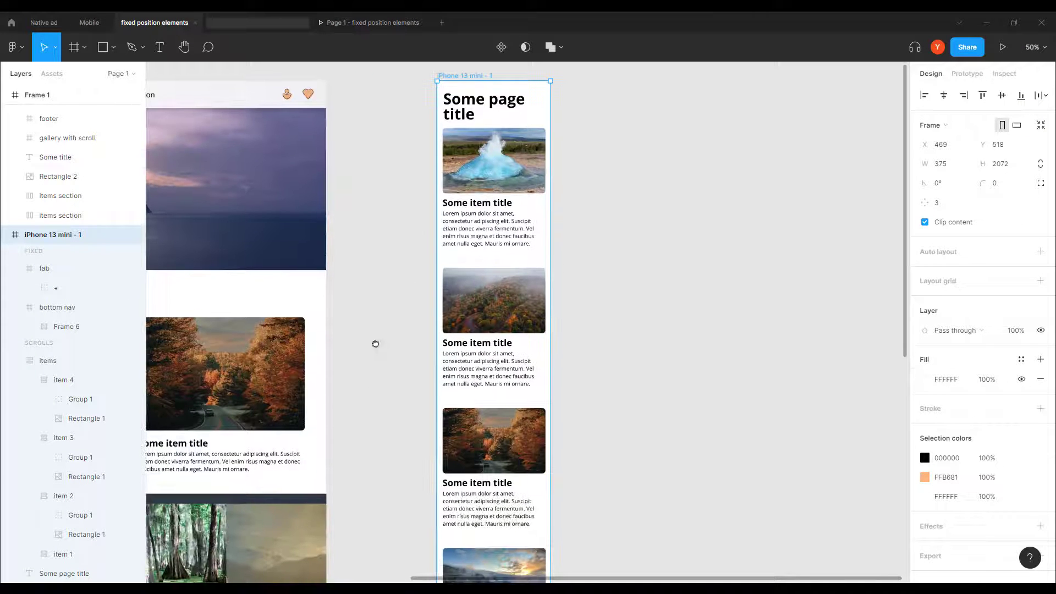
key("shift+0")
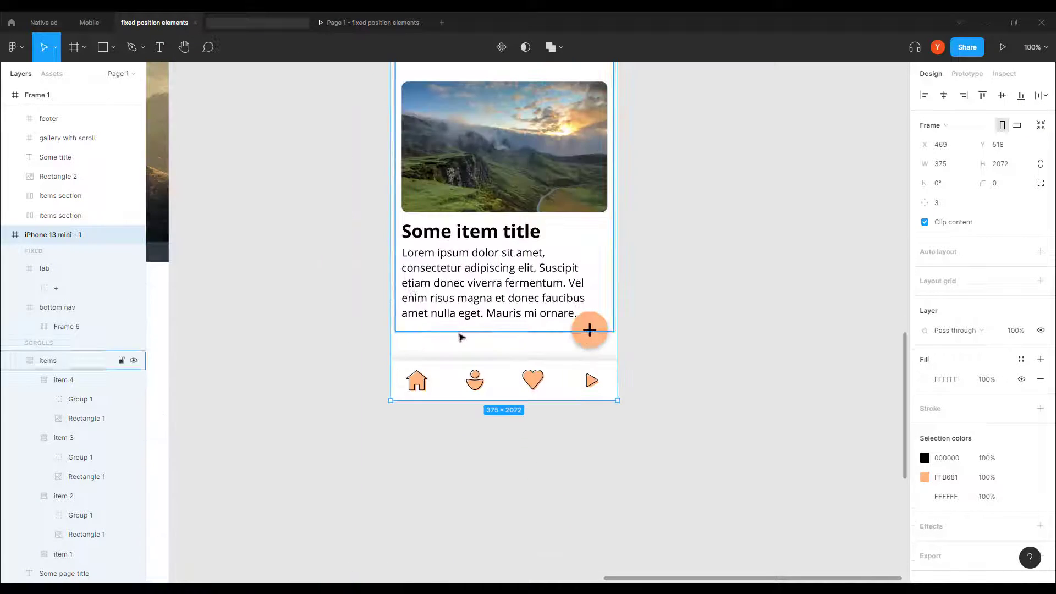
left_click_drag(690, 269, 654, 297)
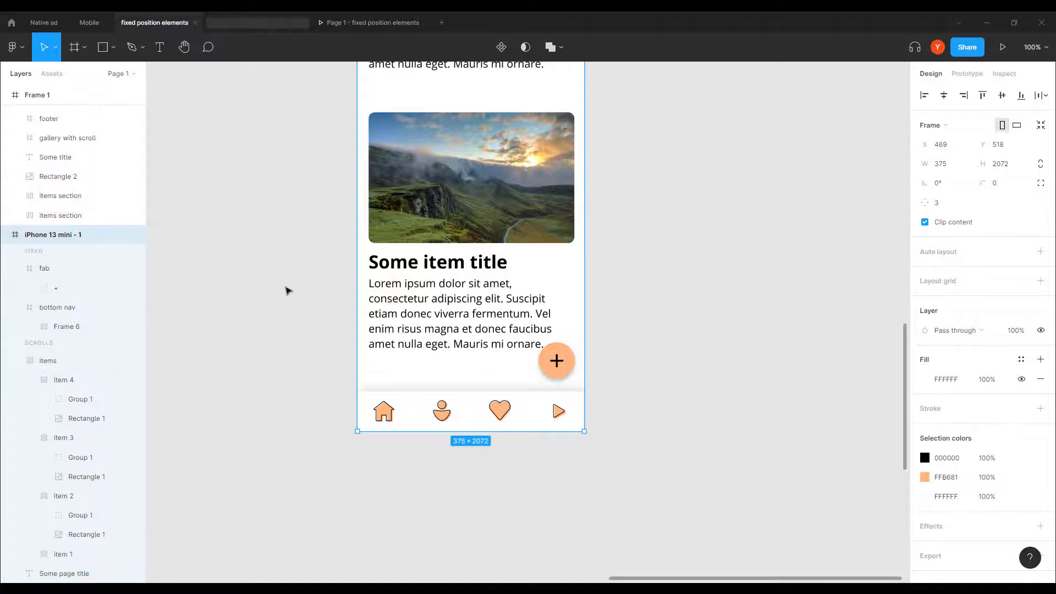
scroll(294, 295, "left", 10)
scroll(550, 330, "up", 3)
scroll(550, 330, "left", 3)
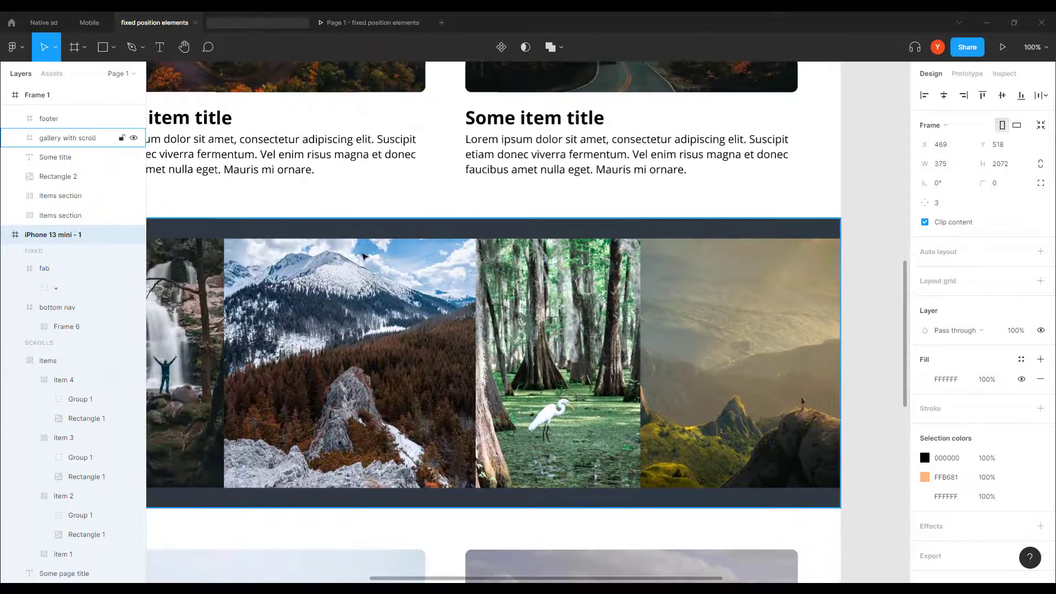
scroll(464, 290, "down", 5)
scroll(464, 290, "up", 4)
scroll(463, 289, "left", 1)
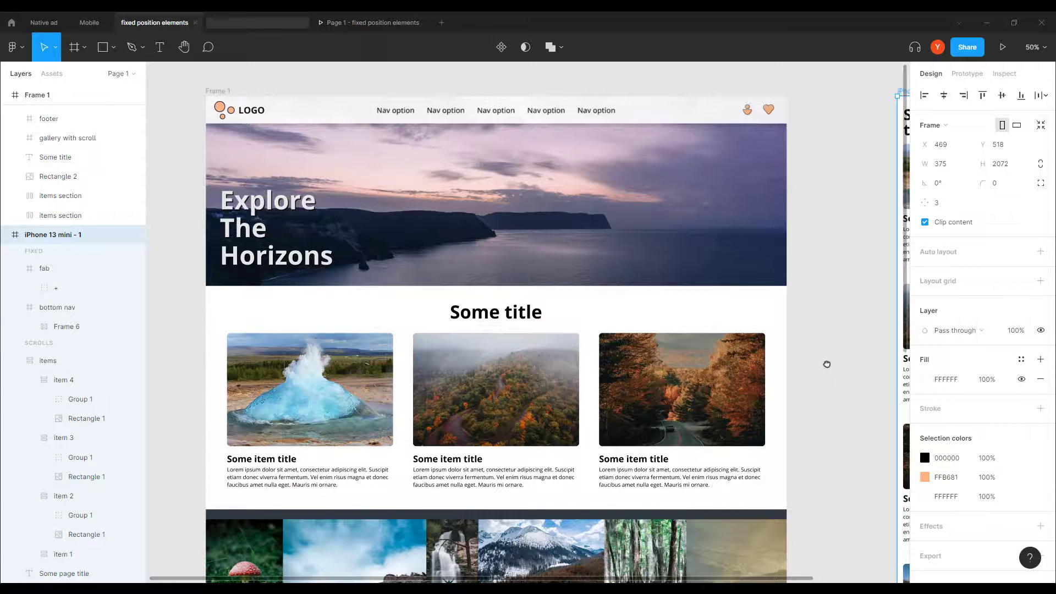
scroll(829, 368, "down", 2)
scroll(830, 367, "right", 1)
scroll(804, 330, "up", 2)
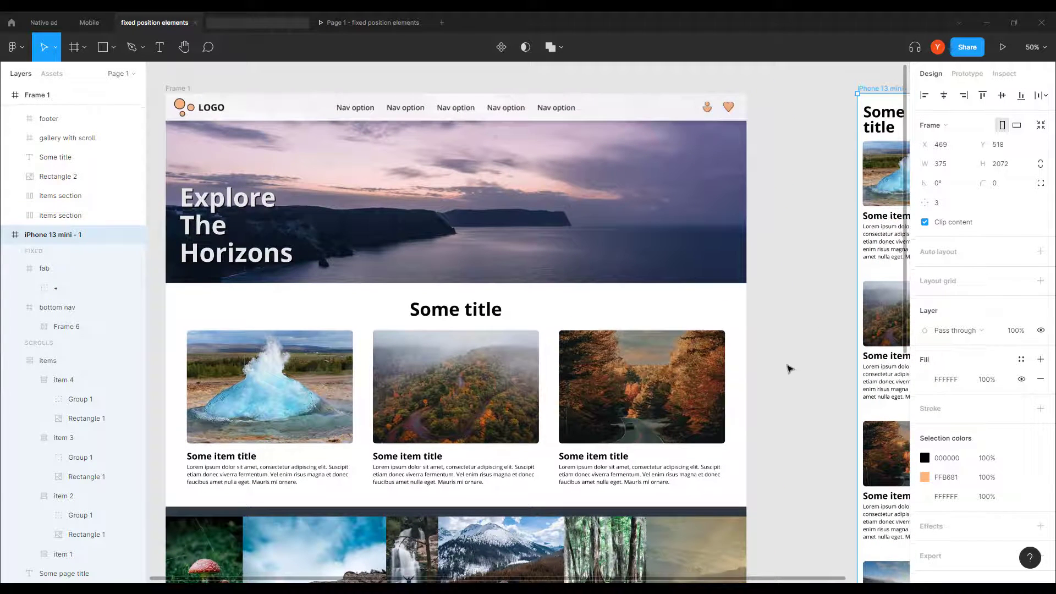
Draw a square frame about 98 × 98 over the hero image near its lower-right corner in the desktop Frame 1.
key("shift+0")
scroll(729, 290, "right", 5)
scroll(509, 273, "up", 1)
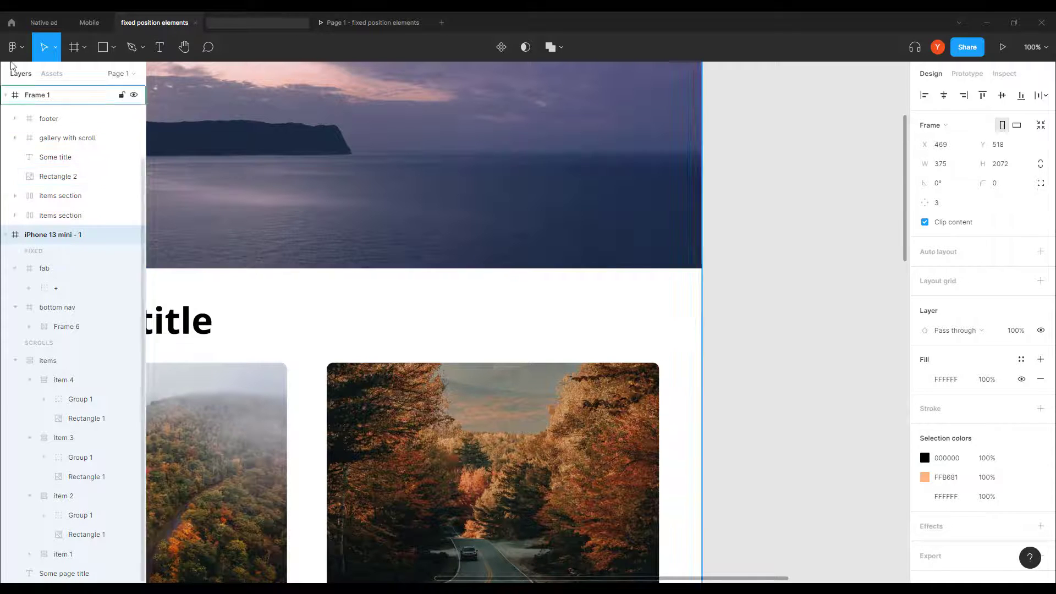
left_click(75, 50)
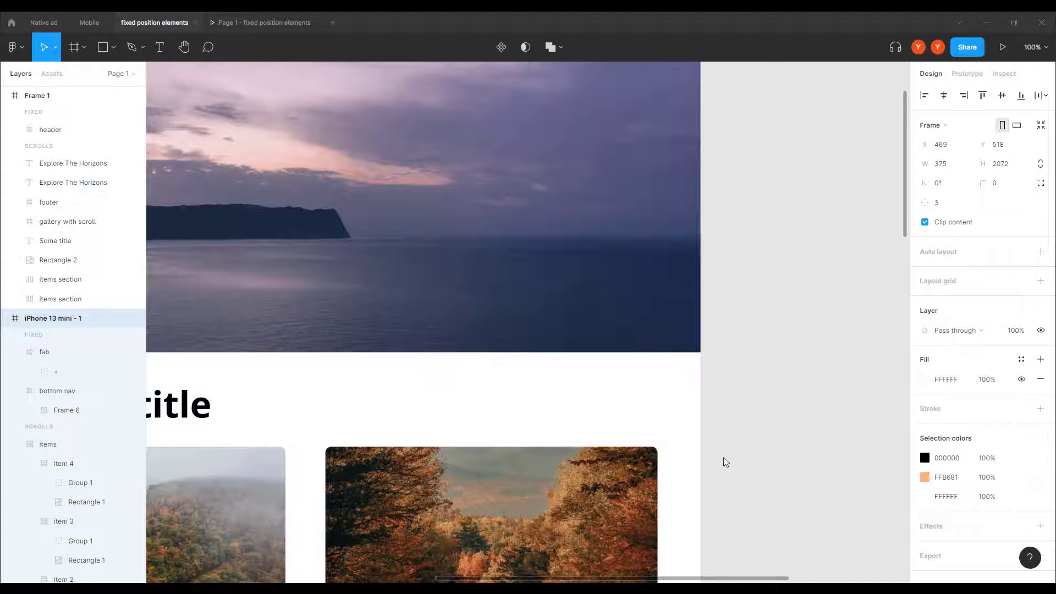
key("minus")
scroll(620, 327, "left", 3)
scroll(620, 327, "down", 1)
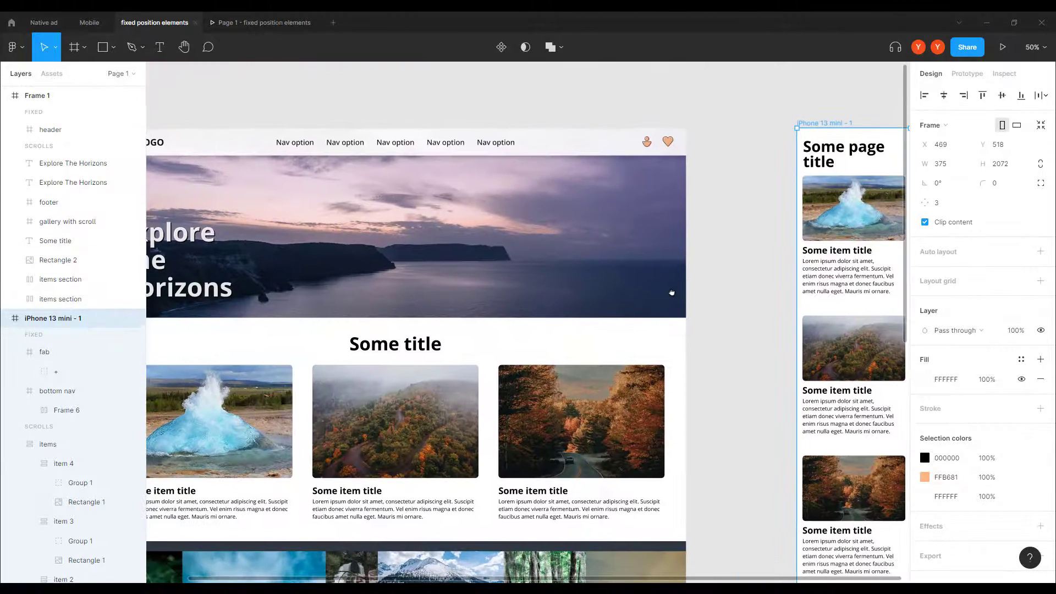
left_click(84, 55)
left_click_drag(756, 311, 643, 282)
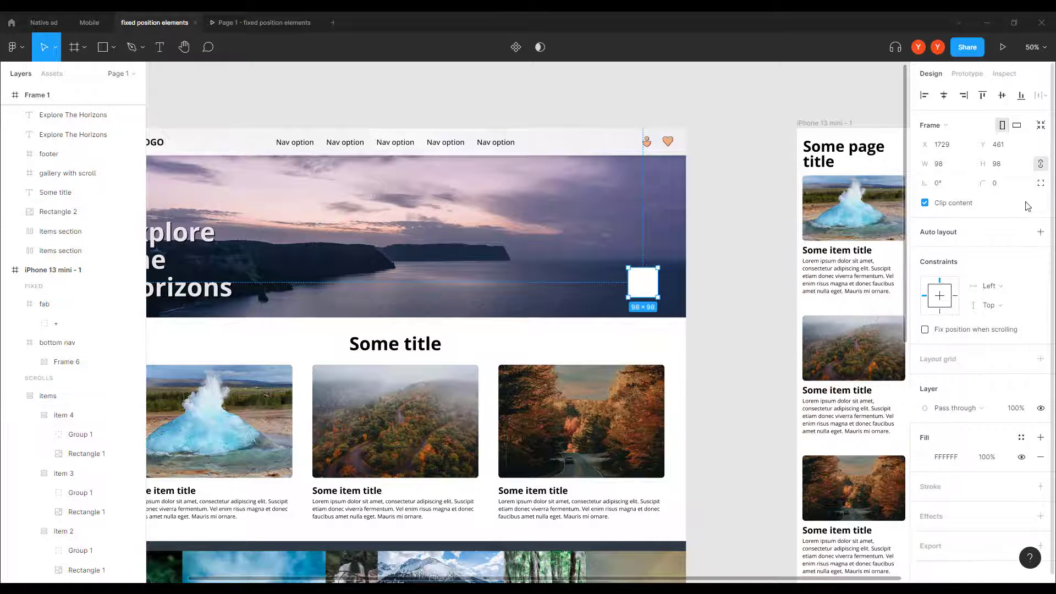
Set the new square frame's size to 60 × 60 with corner radius 30 and check it in the desktop prototype preview.
key("shift+0")
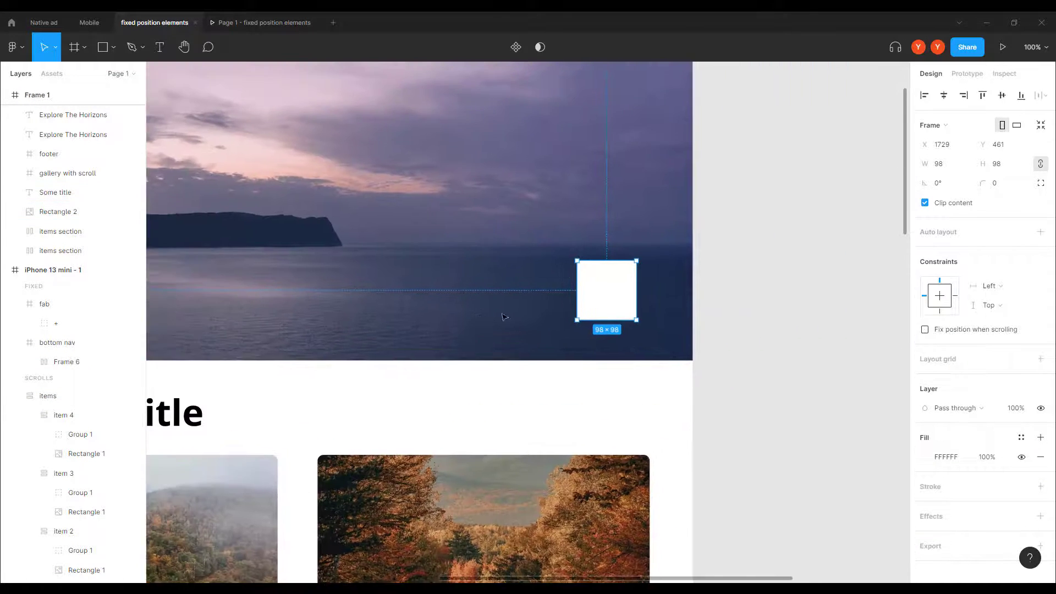
left_click(940, 164)
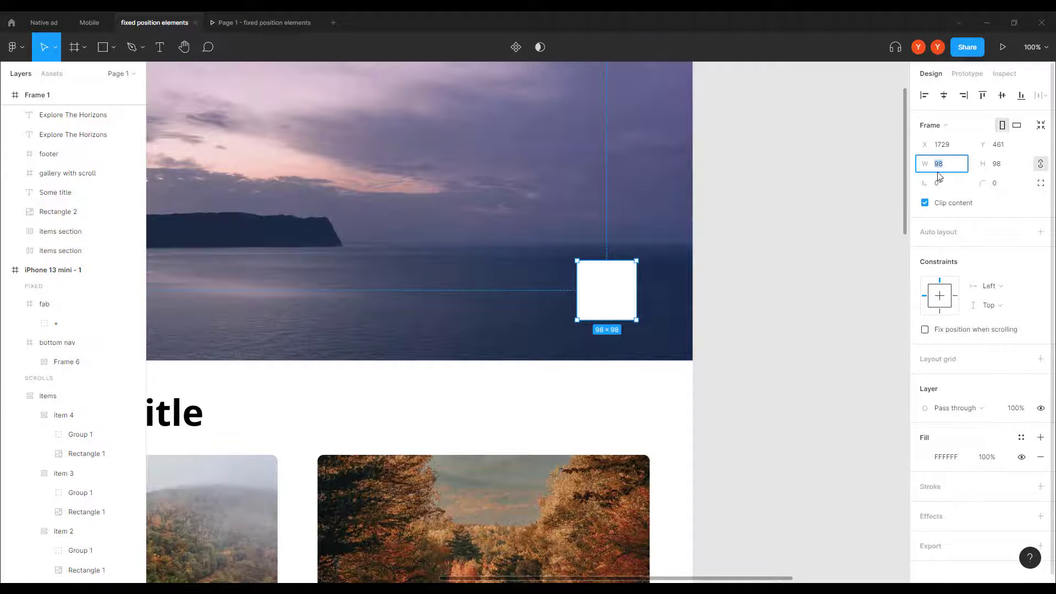
type("60")
key("Return")
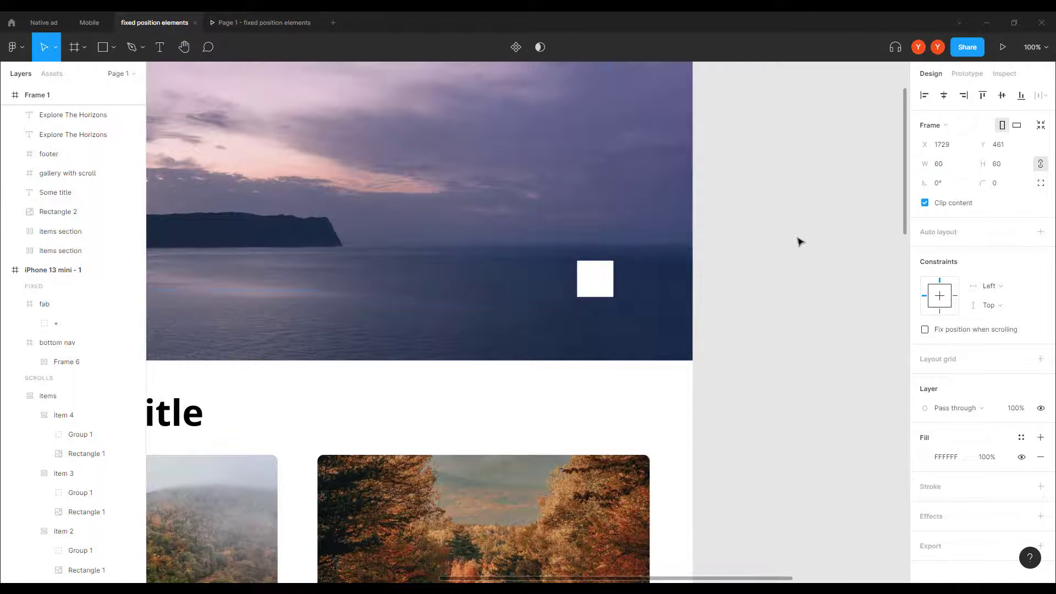
left_click(995, 183)
type("30")
key("Return")
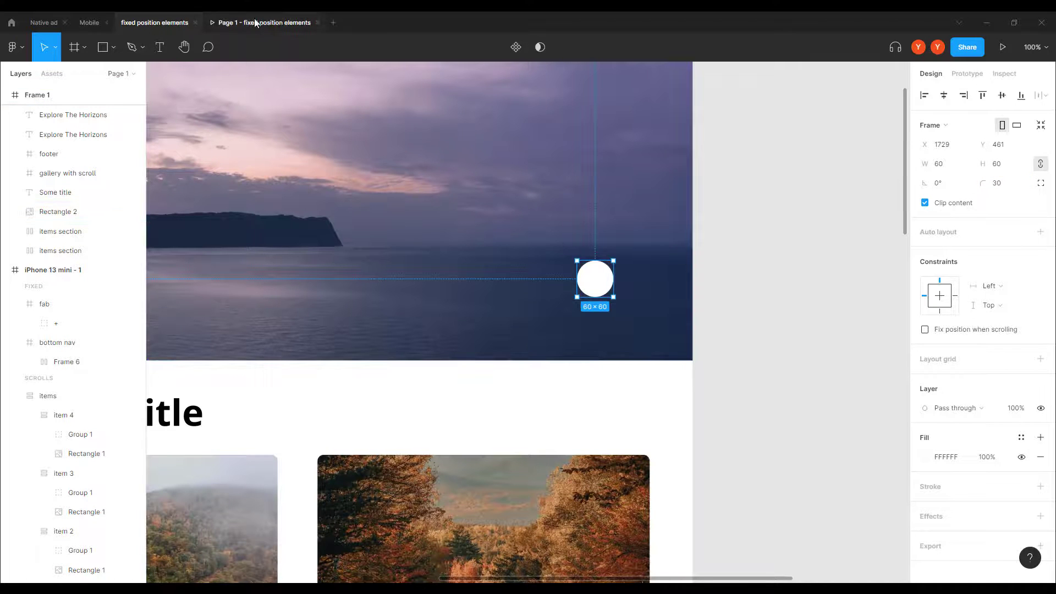
left_click(255, 22)
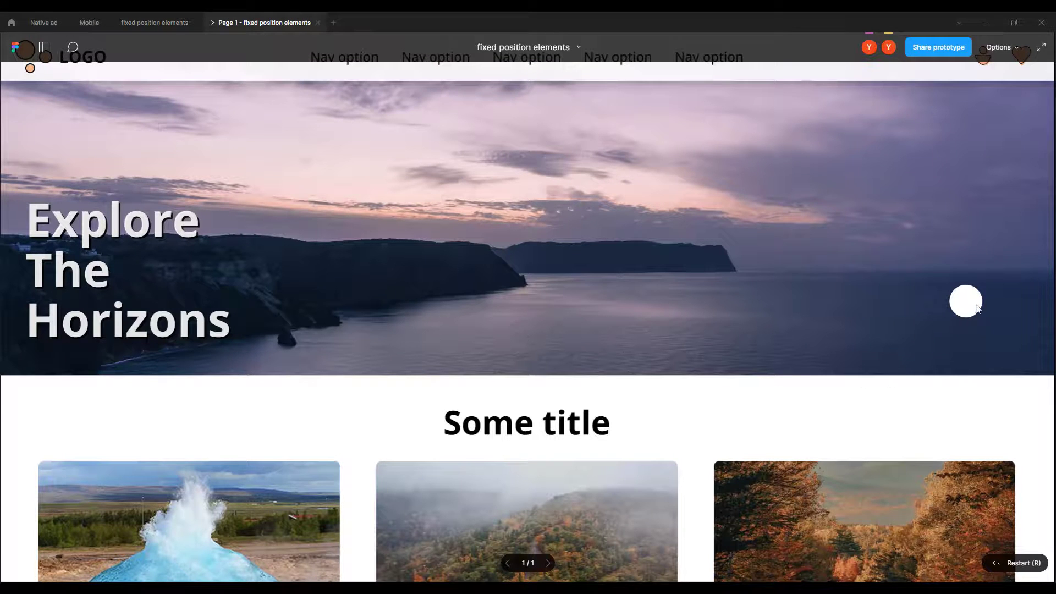
left_click(154, 22)
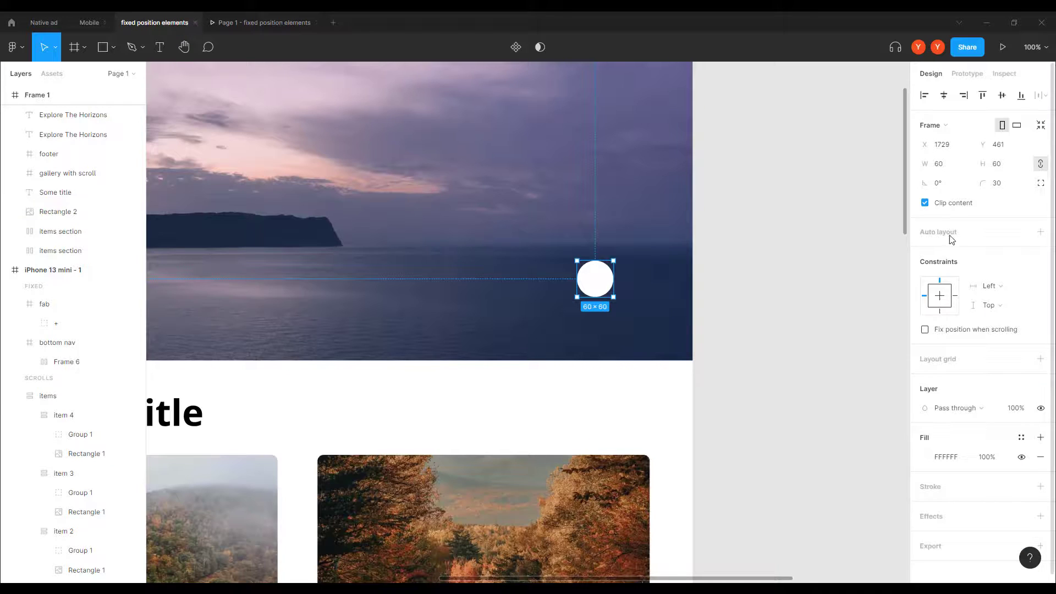
Set the round frame's size to 70 × 70 with corner radius 40 and check it in the prototype preview.
left_click(946, 168)
type("70")
key("Return")
left_click(1001, 186)
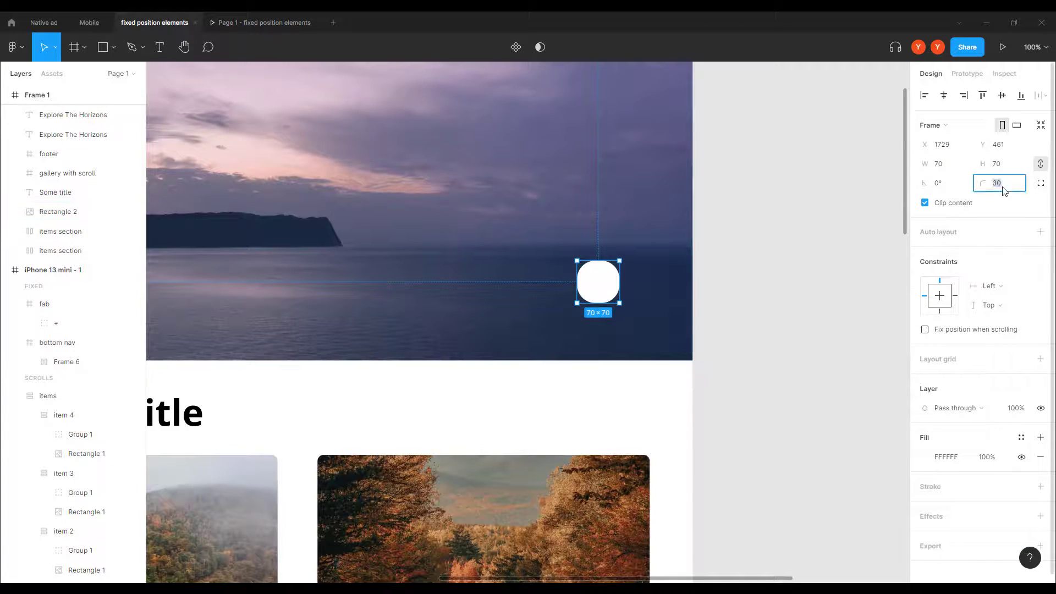
type("35")
key("Return")
left_click(261, 21)
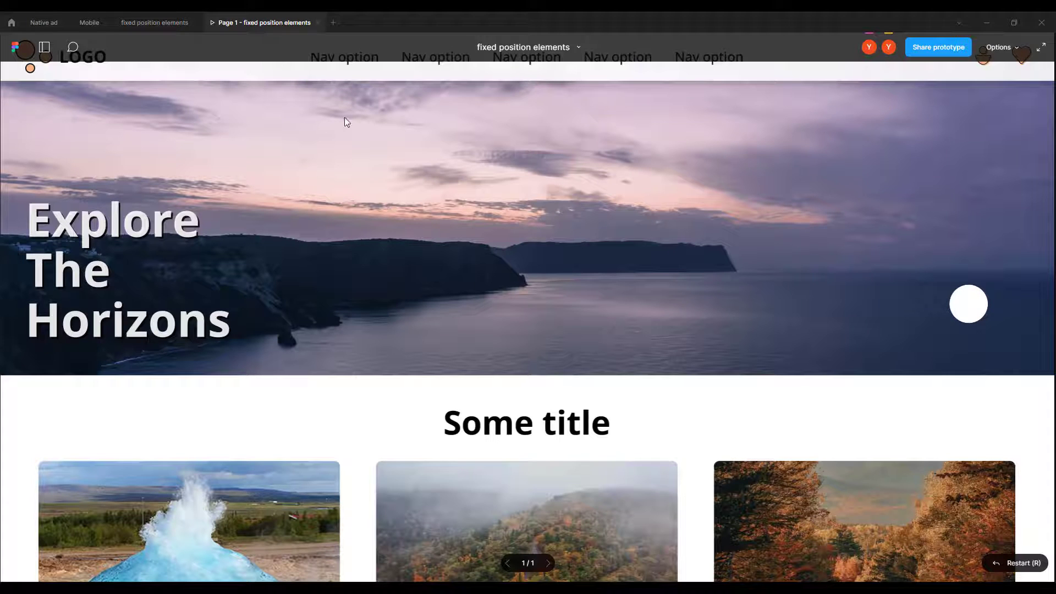
left_click(160, 24)
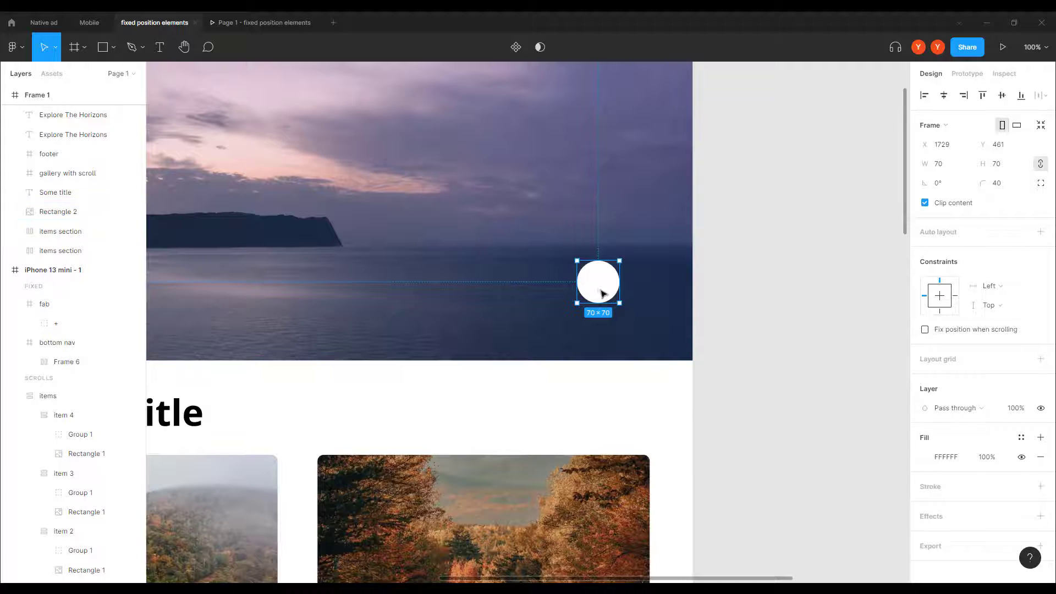
Move the round frame to about X 1790, Y 524 and fill it with the orange sampled from the header's heart icon.
left_click_drag(600, 291, 644, 331)
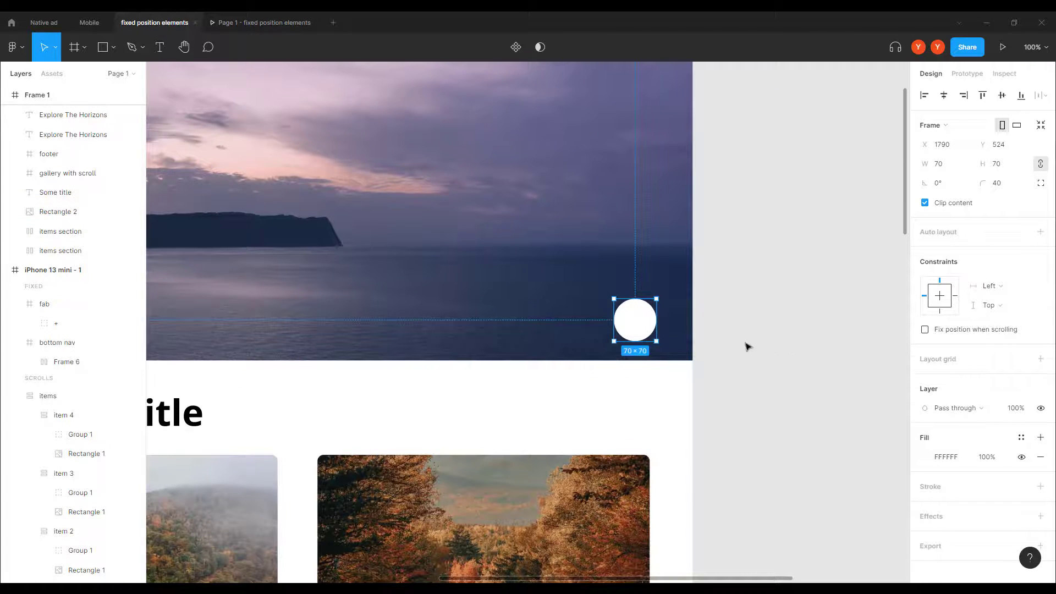
key("minus")
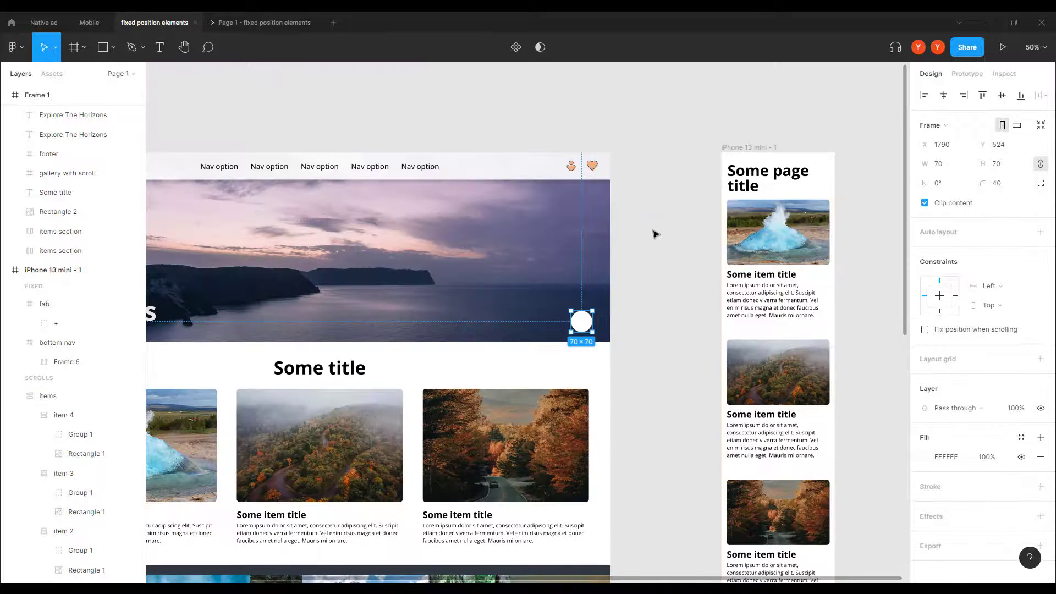
key("i")
left_click(593, 161)
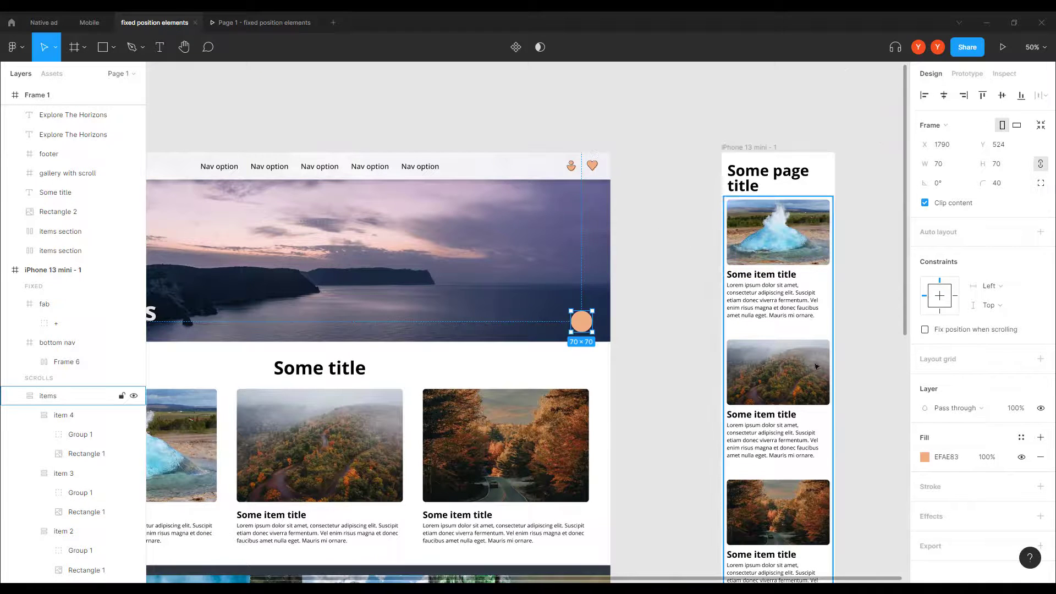
Draw an ellipse about 33 × 33 inside the orange round frame and centre it there.
key("shift+0")
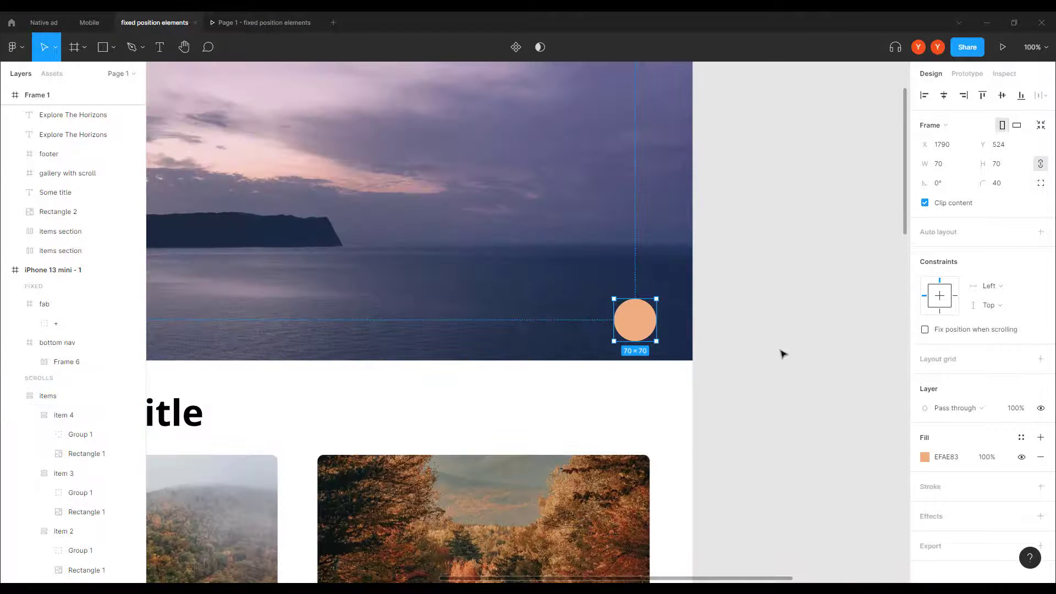
key("plus")
scroll(714, 313, "right", 3)
scroll(714, 314, "down", 1)
key("plus")
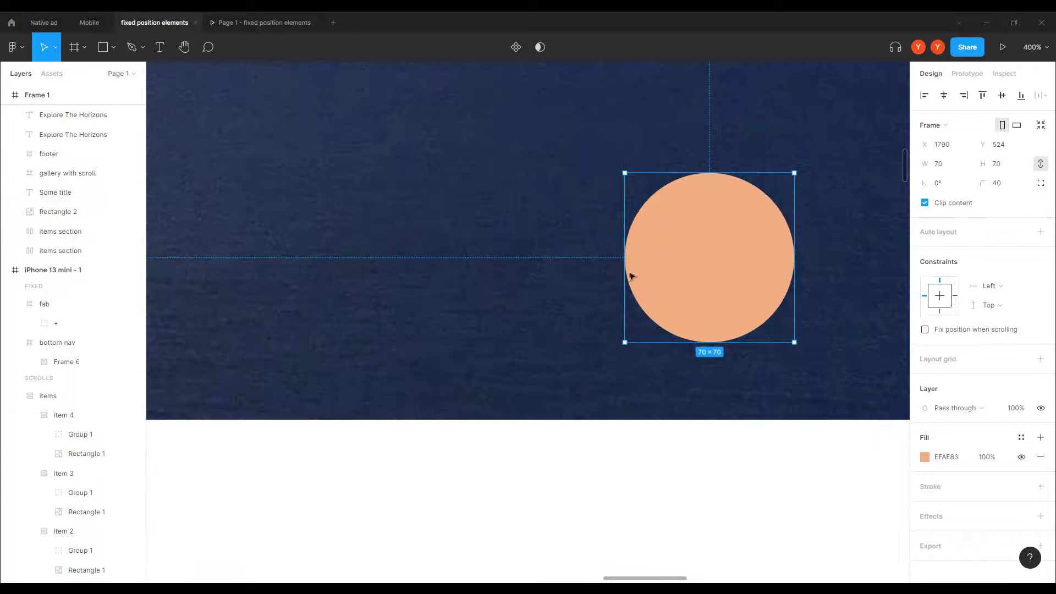
scroll(594, 276, "right", 3)
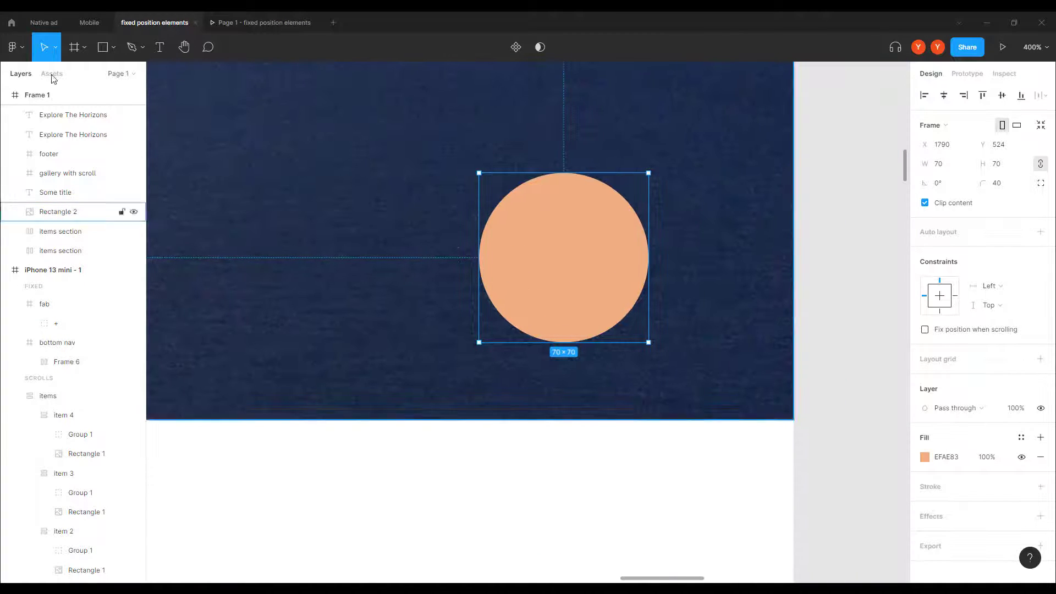
key("o")
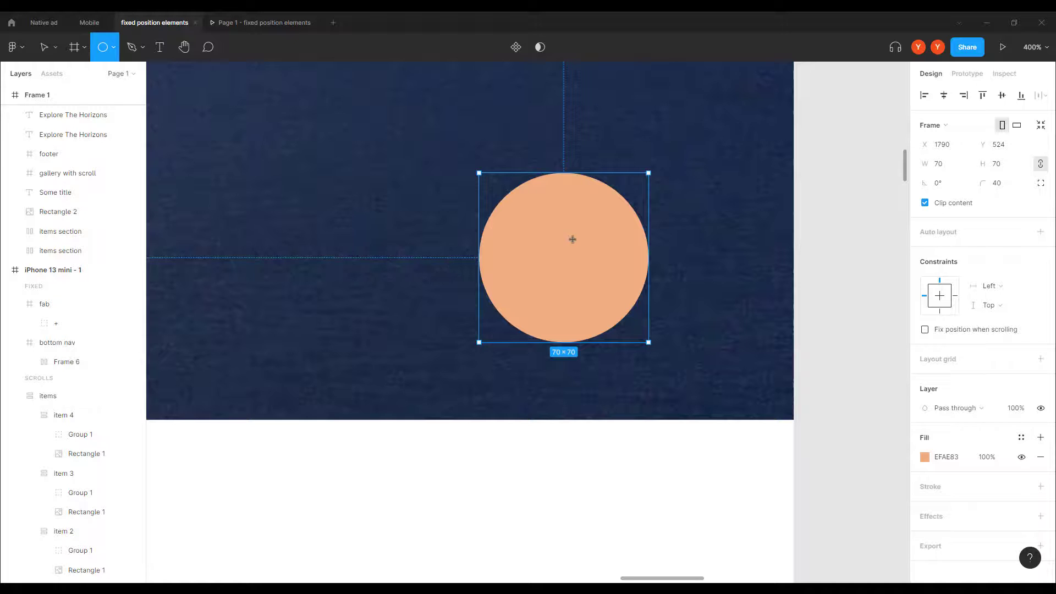
left_click_drag(596, 220, 517, 300)
left_click_drag(575, 267, 580, 262)
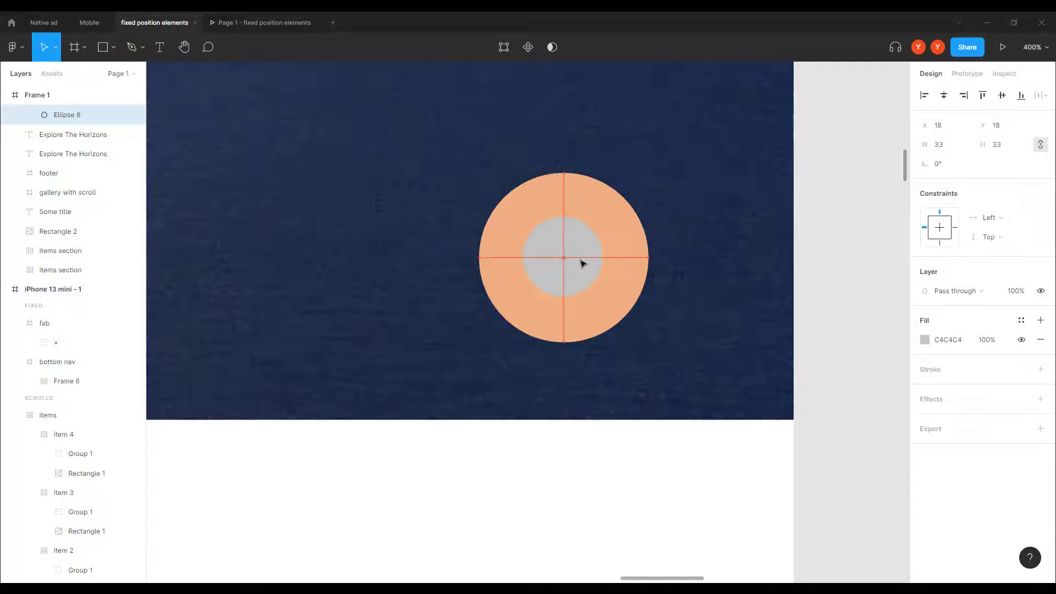
Draw a small closed triangle with the Pen tool on the lower-left edge of the grey ellipse.
left_click(131, 47)
left_click(530, 274)
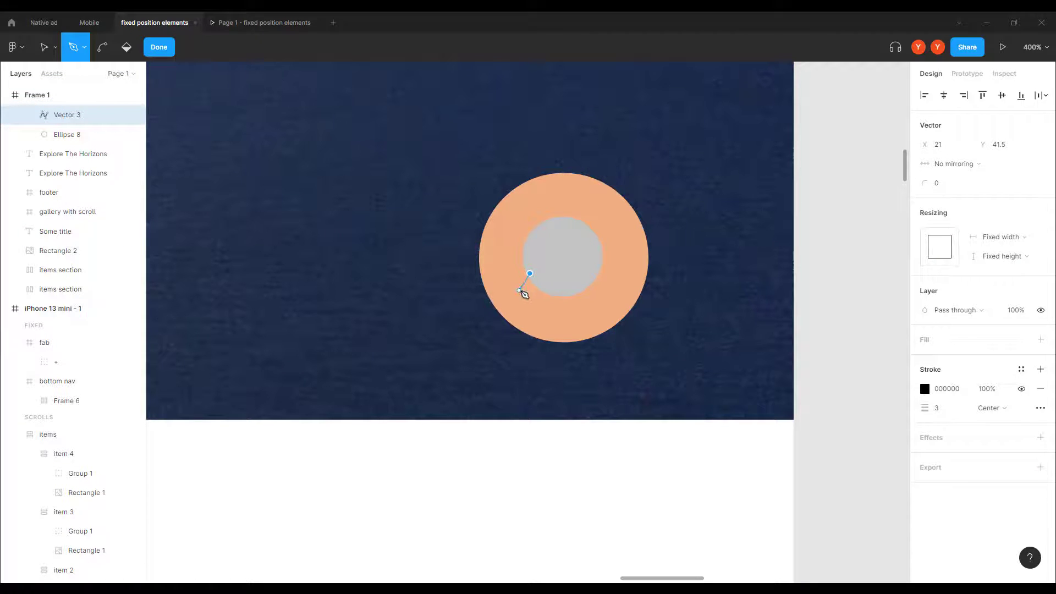
left_click(516, 293)
left_click(544, 287)
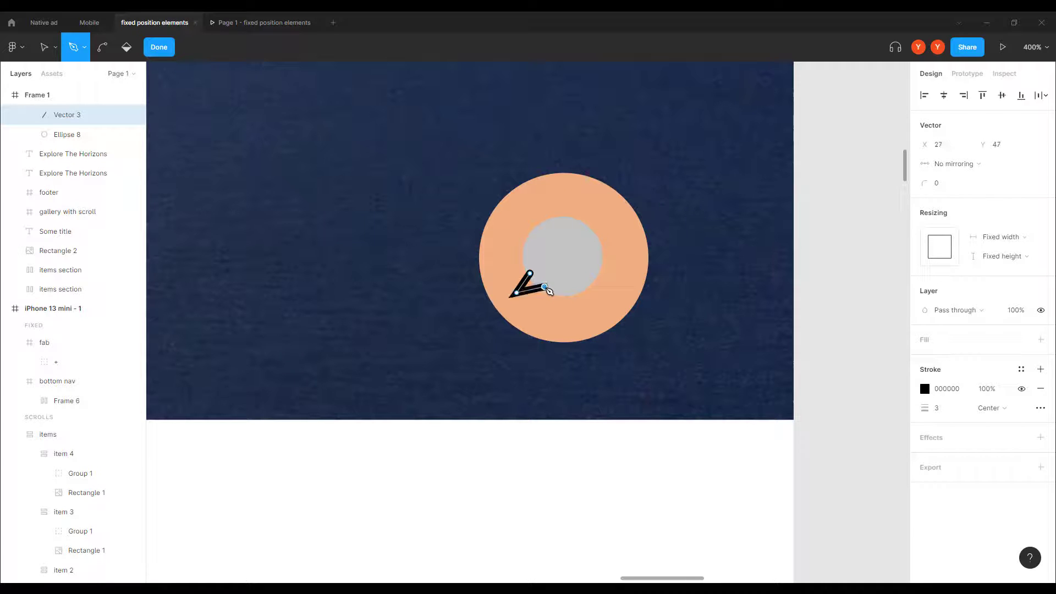
left_click(530, 273)
left_click(45, 48)
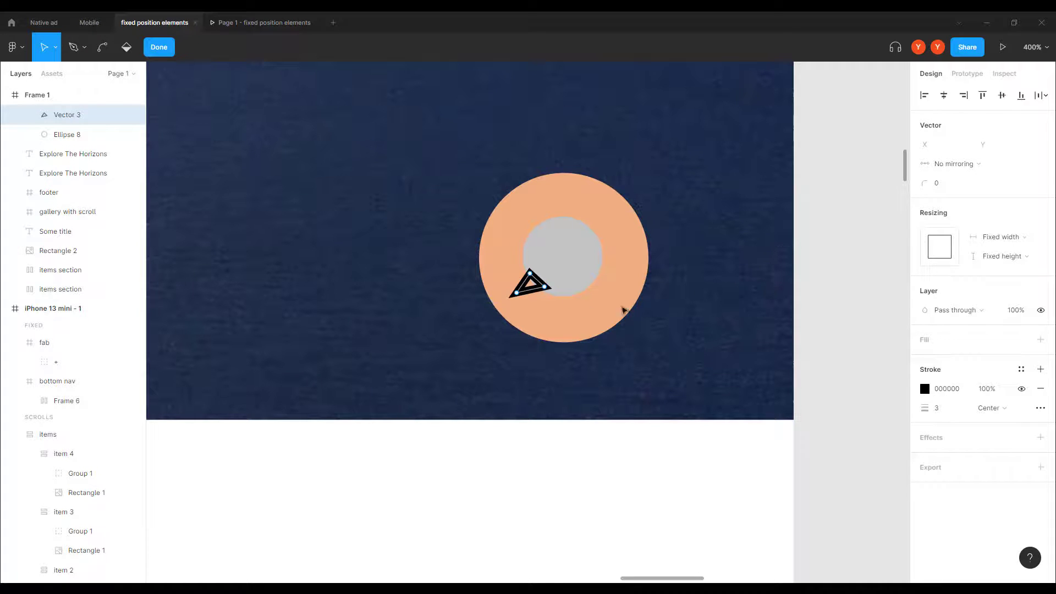
Give the small triangle a C4C4C4 fill and remove its black stroke.
key("Escape")
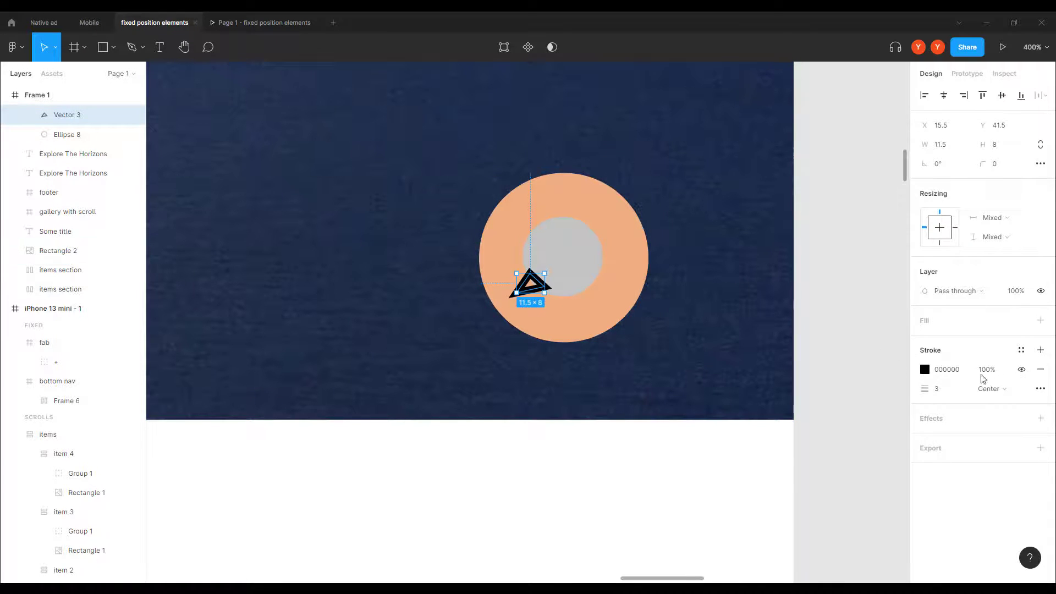
left_click(1040, 320)
left_click(1040, 388)
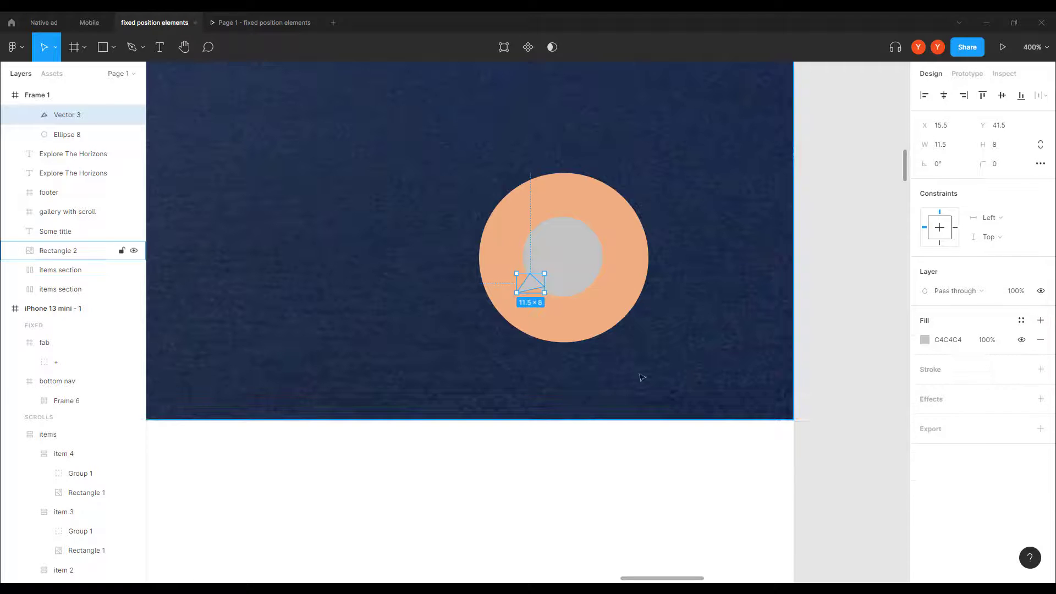
left_click(790, 260)
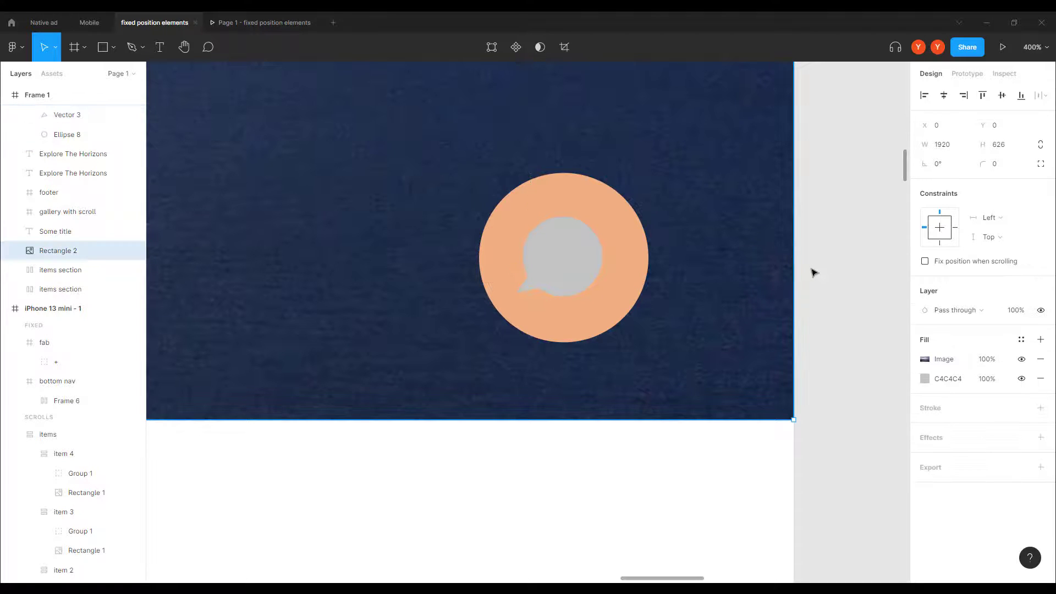
Unite the triangle and the grey ellipse into one speech-bubble shape and fill it with FFFFFF.
left_click(523, 290)
double_click(526, 286)
left_click(526, 284, "shift")
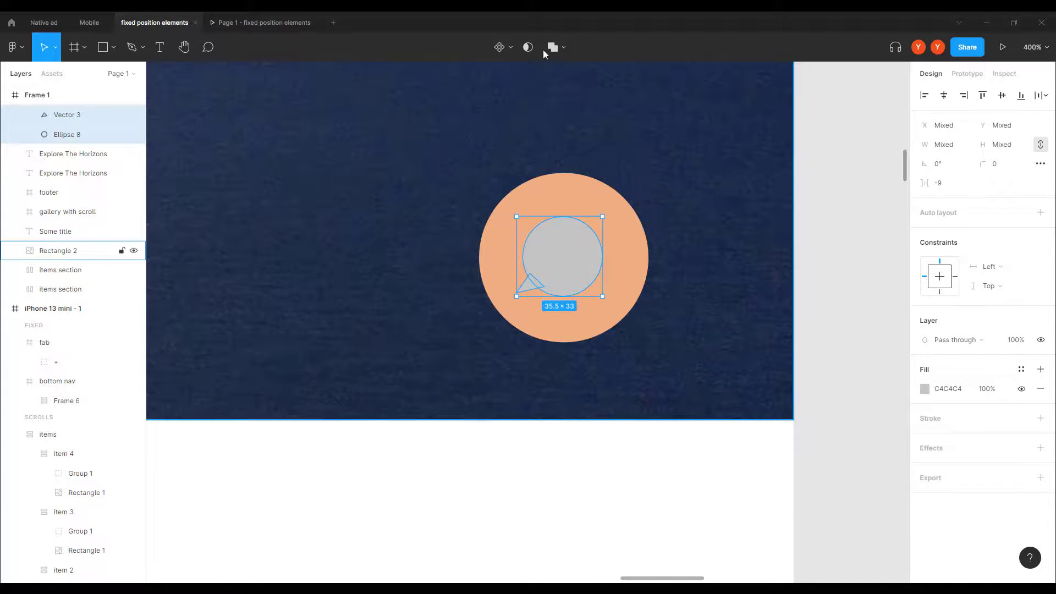
left_click(550, 48)
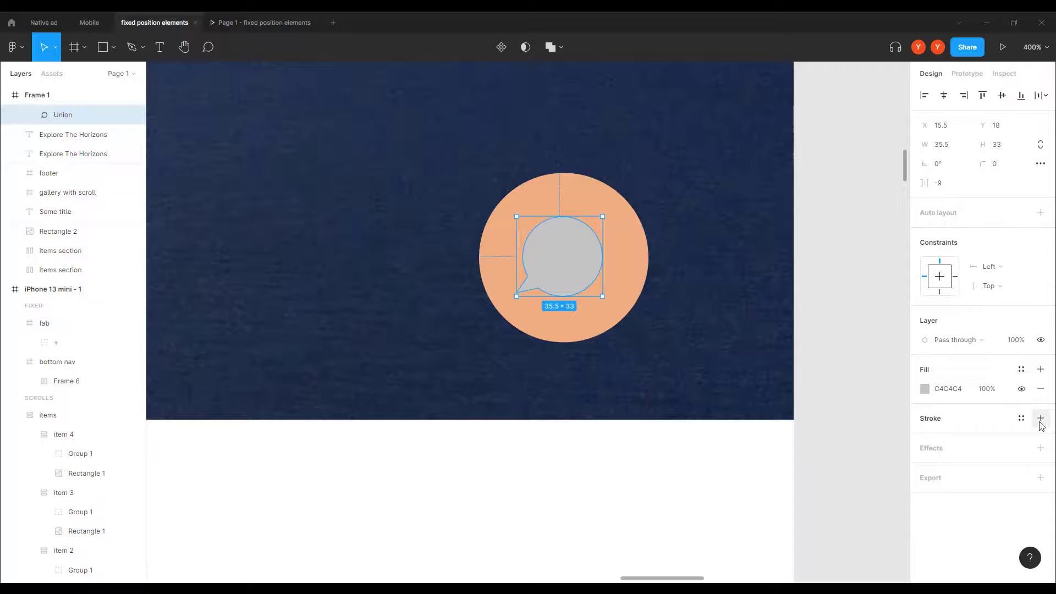
left_click(924, 389)
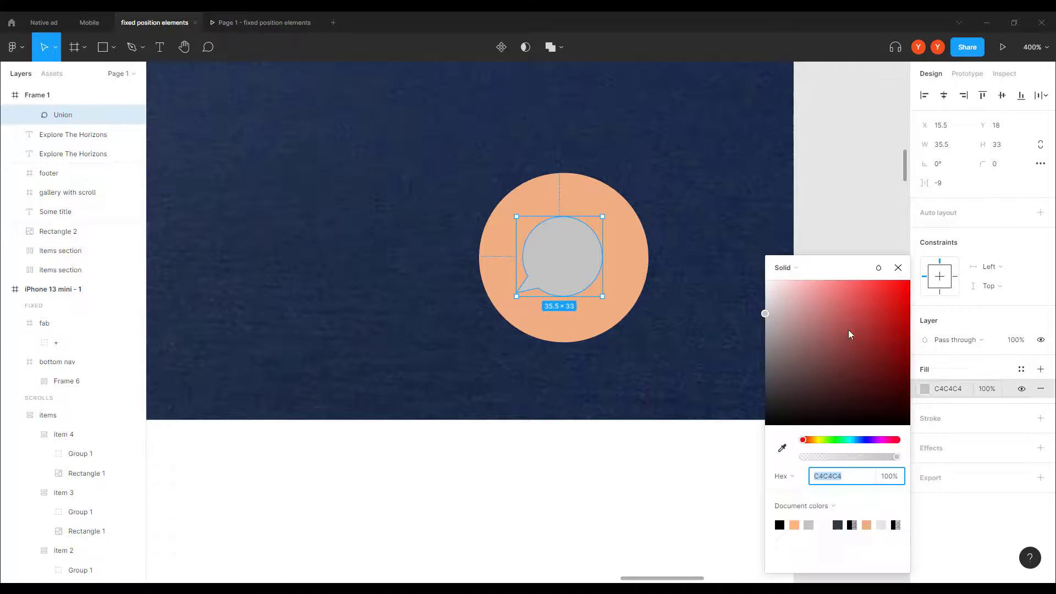
type("FFFFFF")
key("Return")
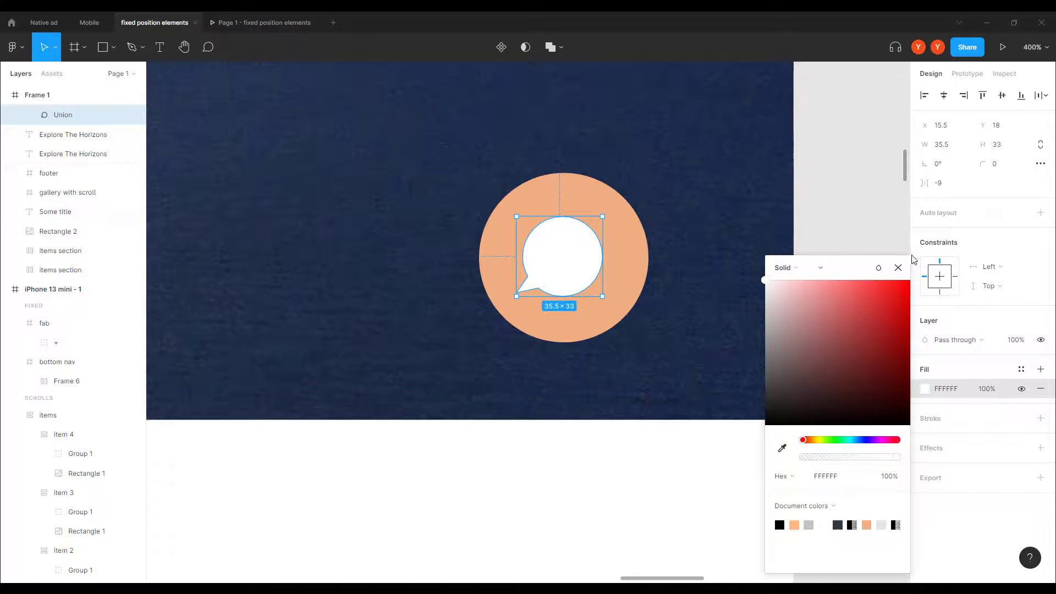
Set the speech bubble's corner radius to 1 and shift it slightly to X 17, Y 18.
left_click(995, 164)
type("1")
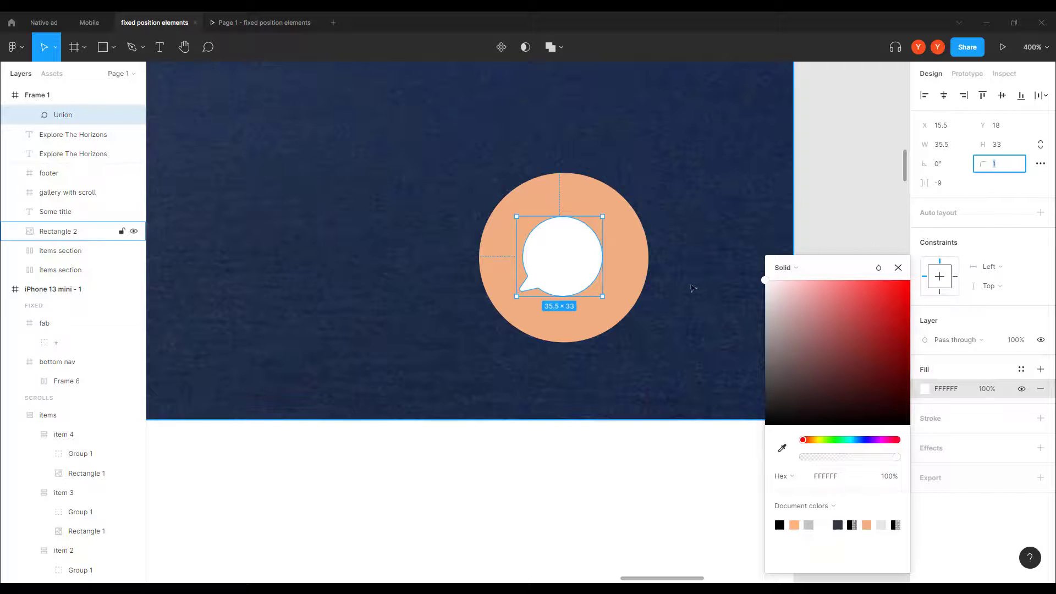
left_click_drag(550, 278, 554, 279)
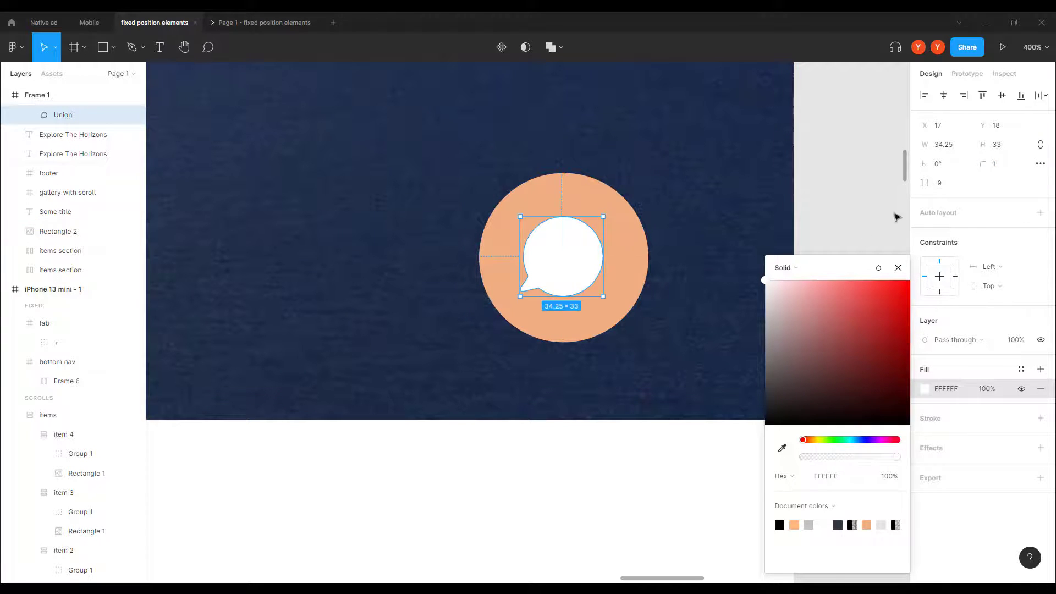
left_click(883, 193)
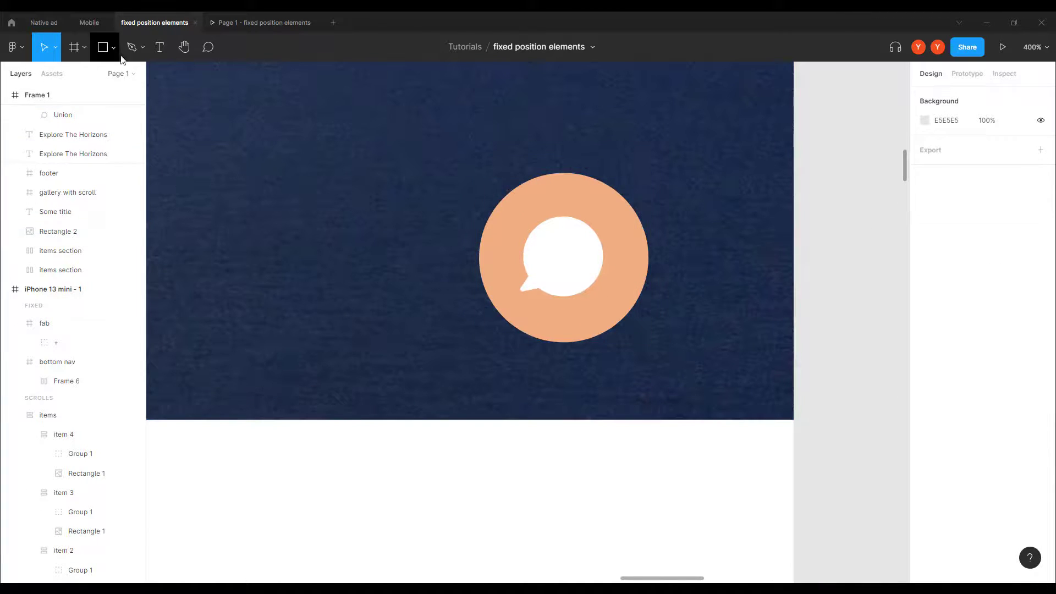
Draw a 3 × 3 dot inside the white speech bubble, fill it with 222222 and place it at X 28, Y 33.
left_click(103, 55)
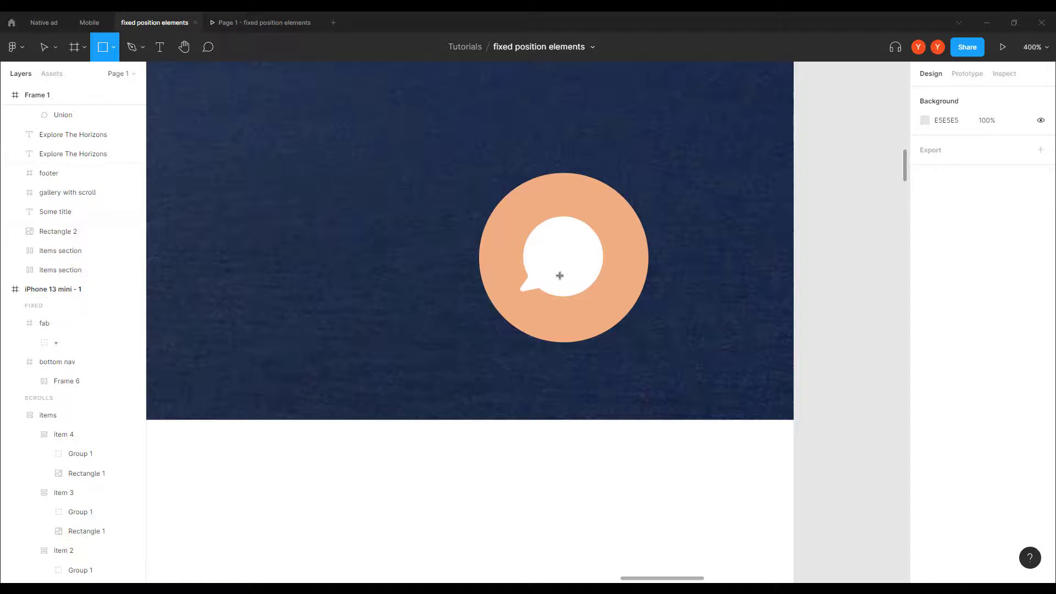
left_click_drag(555, 248, 549, 253)
left_click(925, 340)
left_click_drag(766, 317, 748, 415)
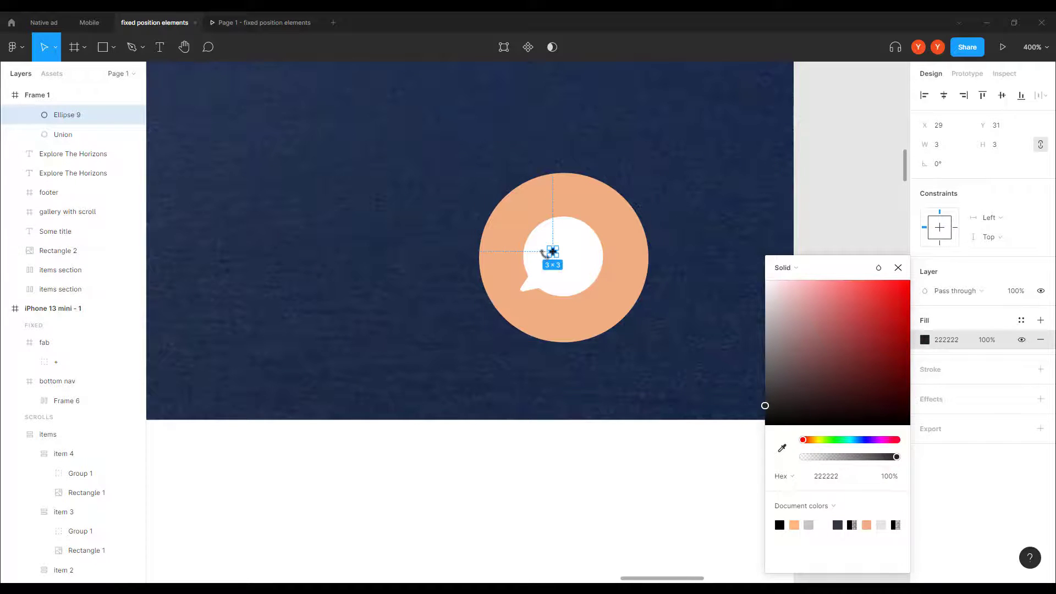
key("Down")
key("Down")
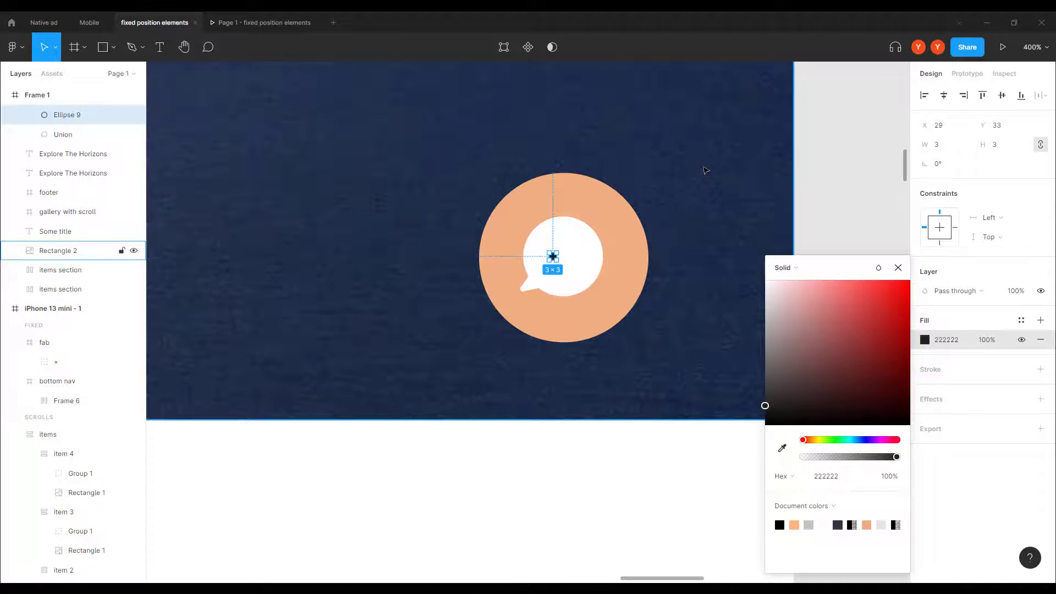
key("Right")
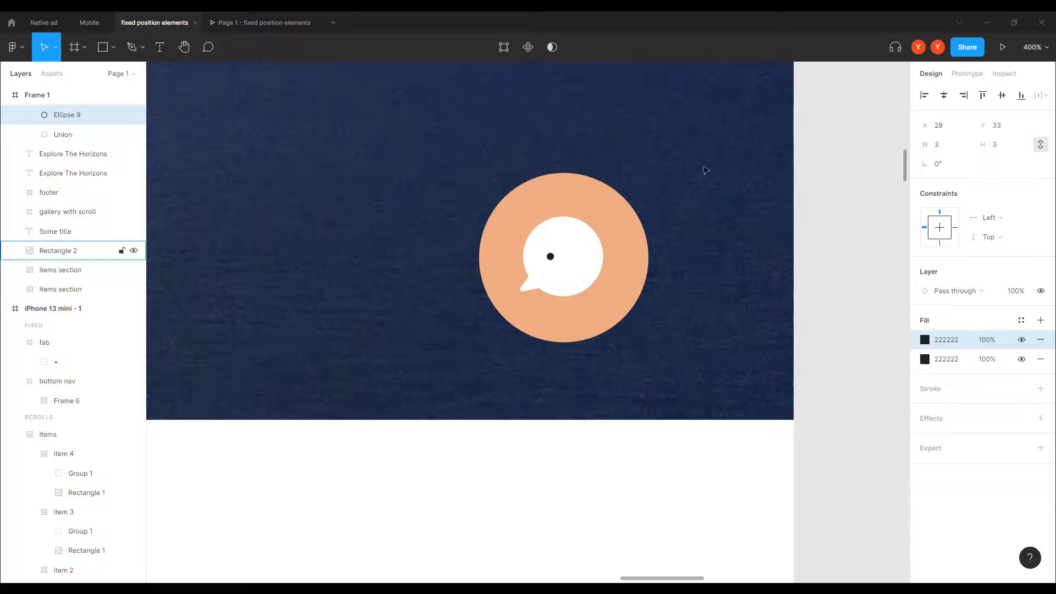
key("ctrl+v")
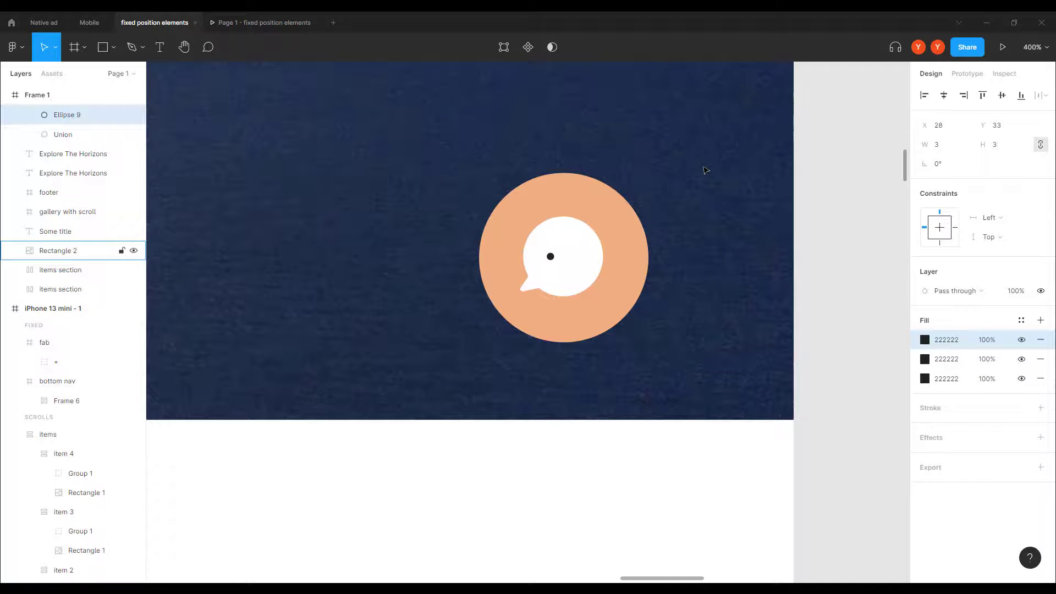
left_click(1041, 358)
left_click(1041, 348)
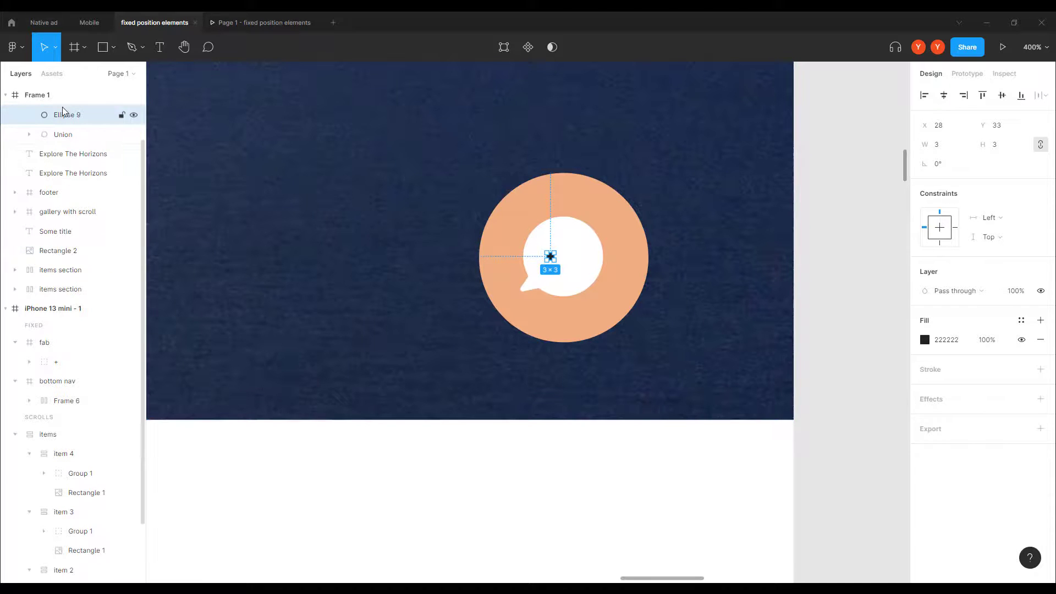
Duplicate the dot twice with a spacing of 3 between dots, placing the copies at X 34 and X 40.
key("ctrl+d")
key("Right")
key("Right")
key("Right")
key("Right")
key("Right")
key("Right")
key("ctrl+d")
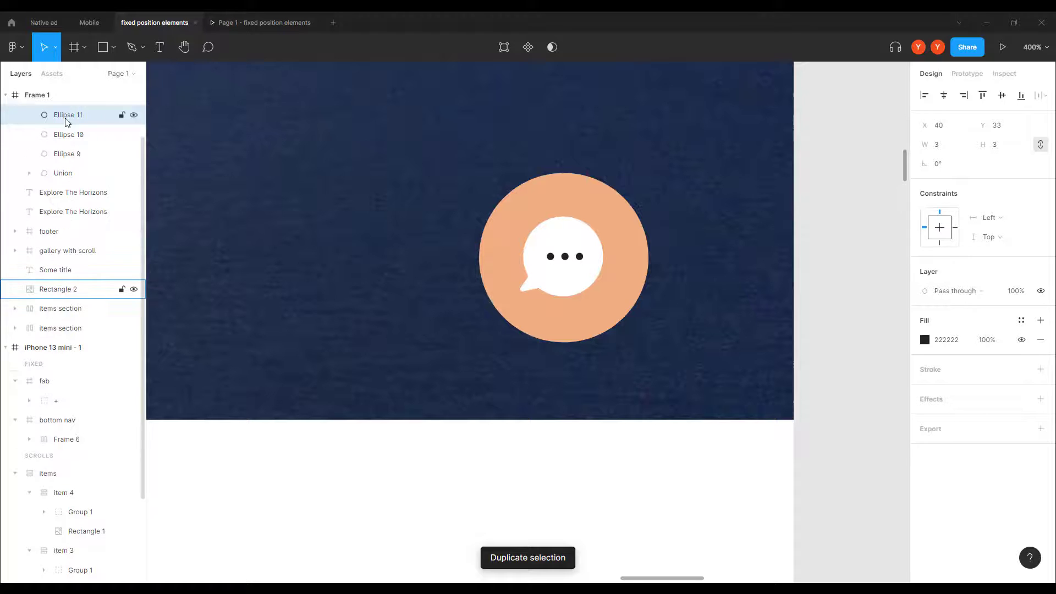
Group the three dots and align the group's horizontal centre with the speech bubble.
left_click(564, 256, "shift")
left_click(550, 256, "shift")
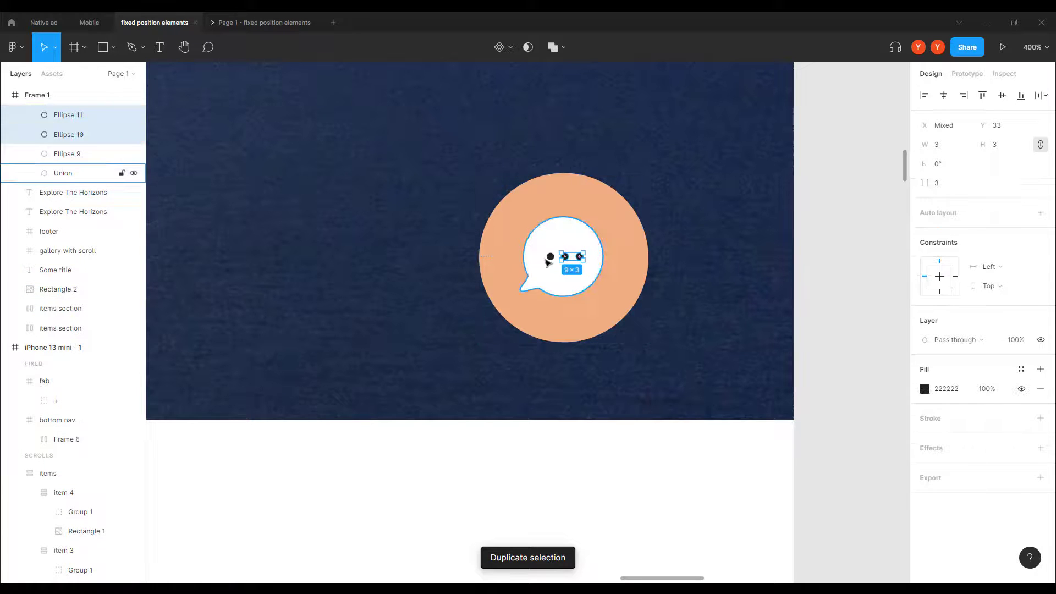
key("ctrl+g")
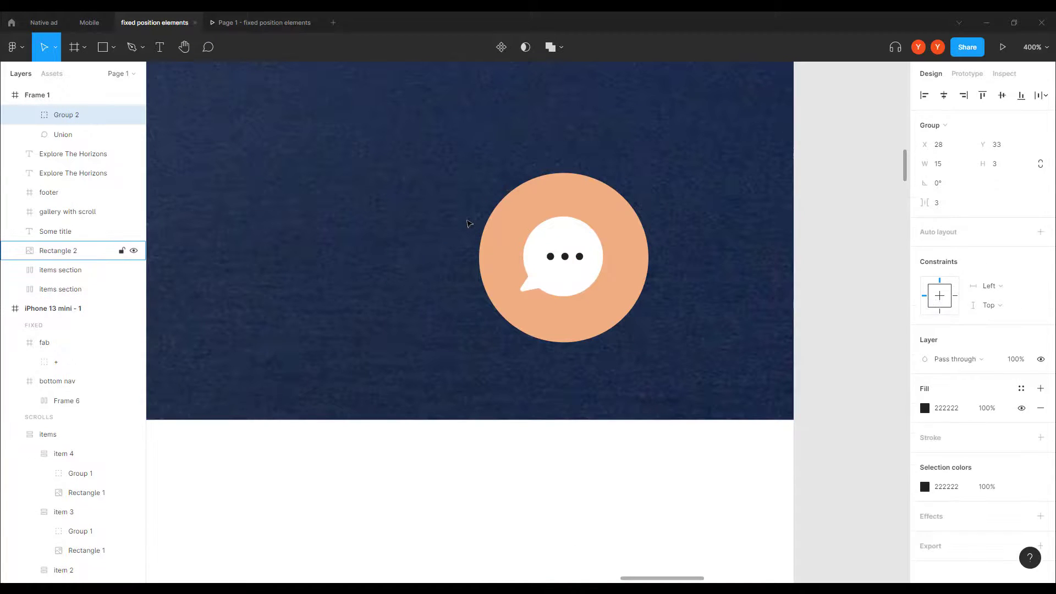
left_click(560, 286, "shift")
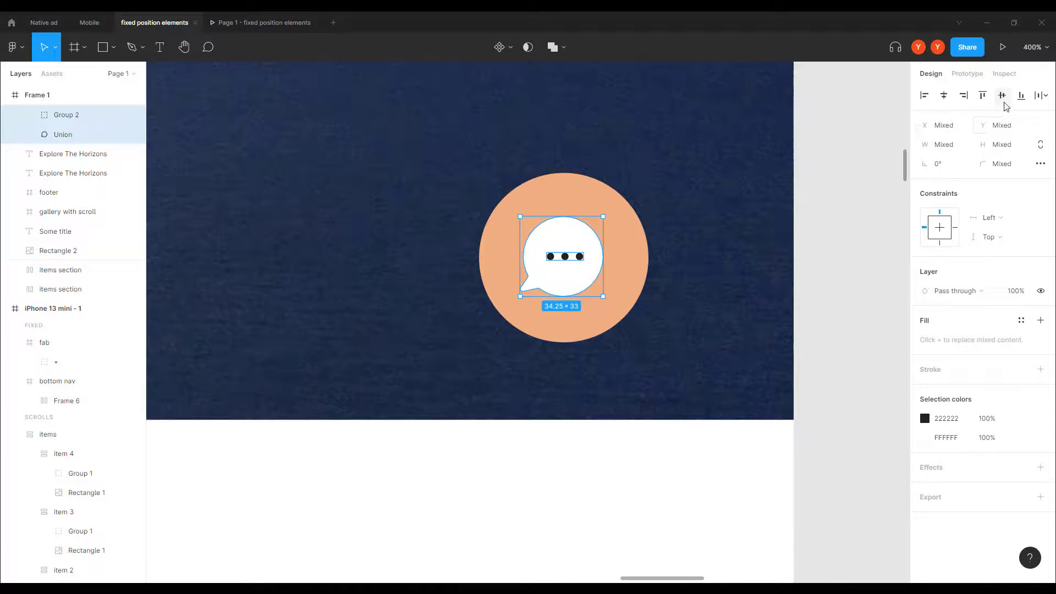
left_click(944, 96)
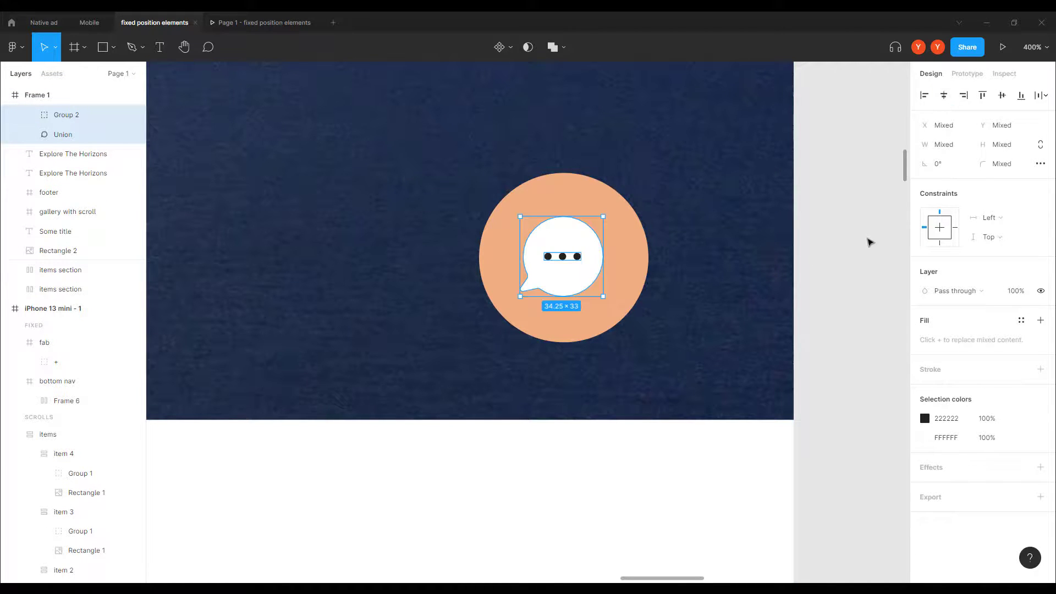
Check the finished chat icon on the desktop page in the prototype preview.
left_click(825, 238)
left_click(264, 23)
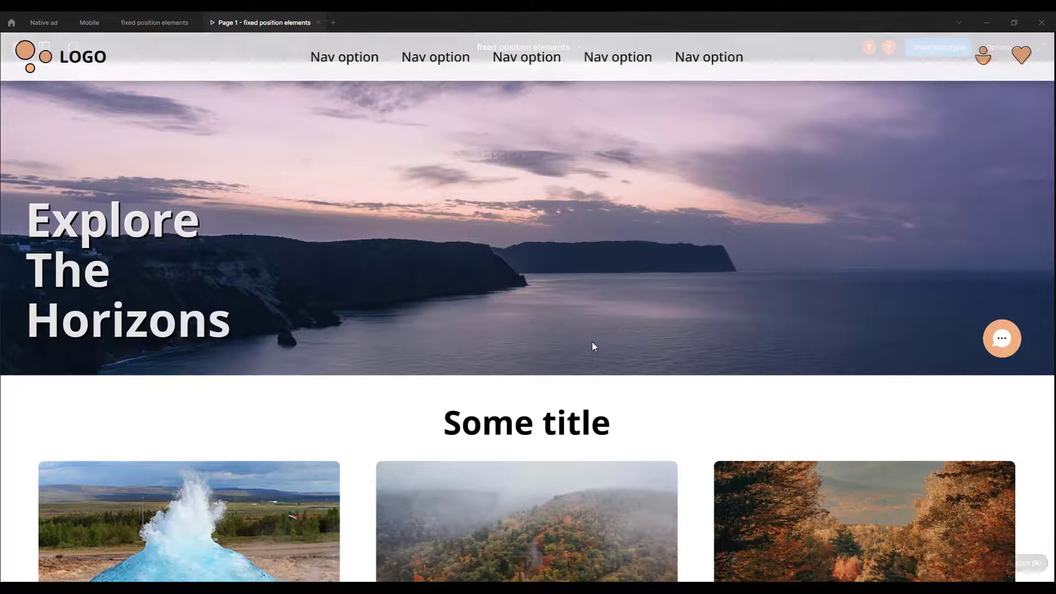
left_click(153, 22)
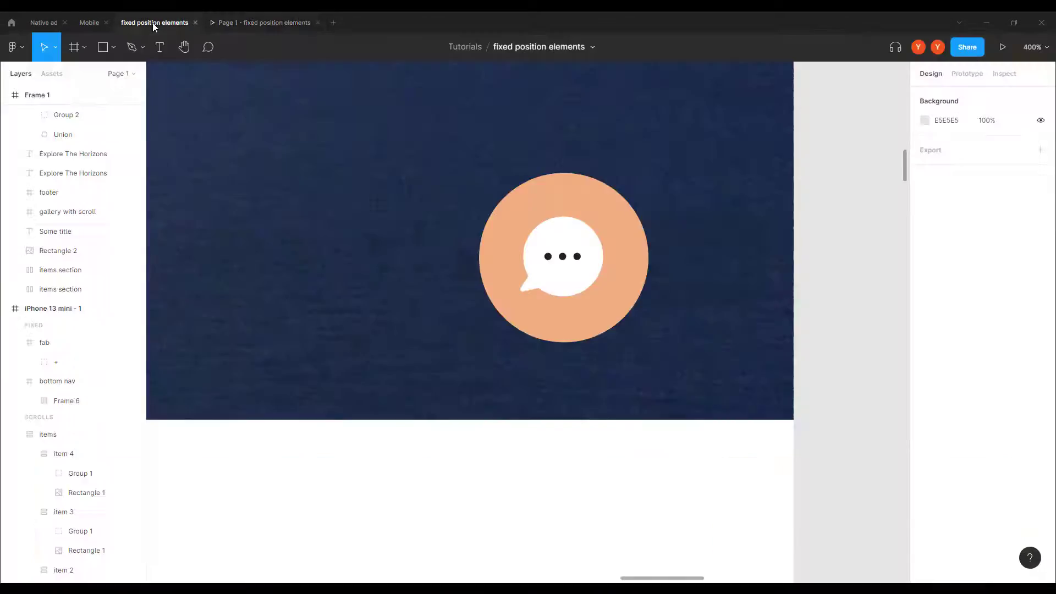
Rename the orange round frame to "chat".
left_click(502, 253)
scroll(137, 212, "up", 2)
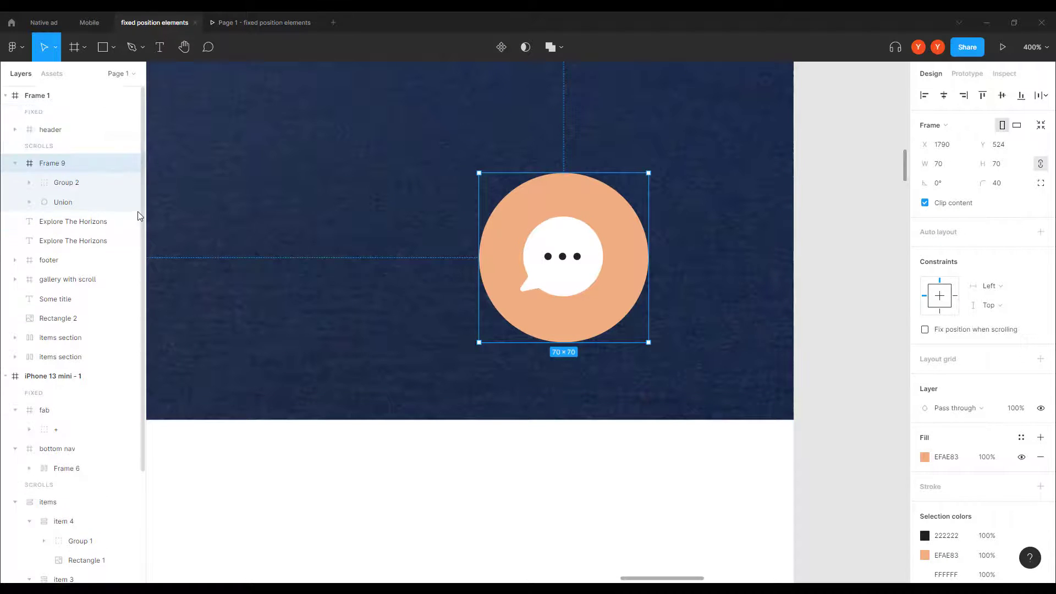
double_click(55, 163)
type("chat")
key("Return")
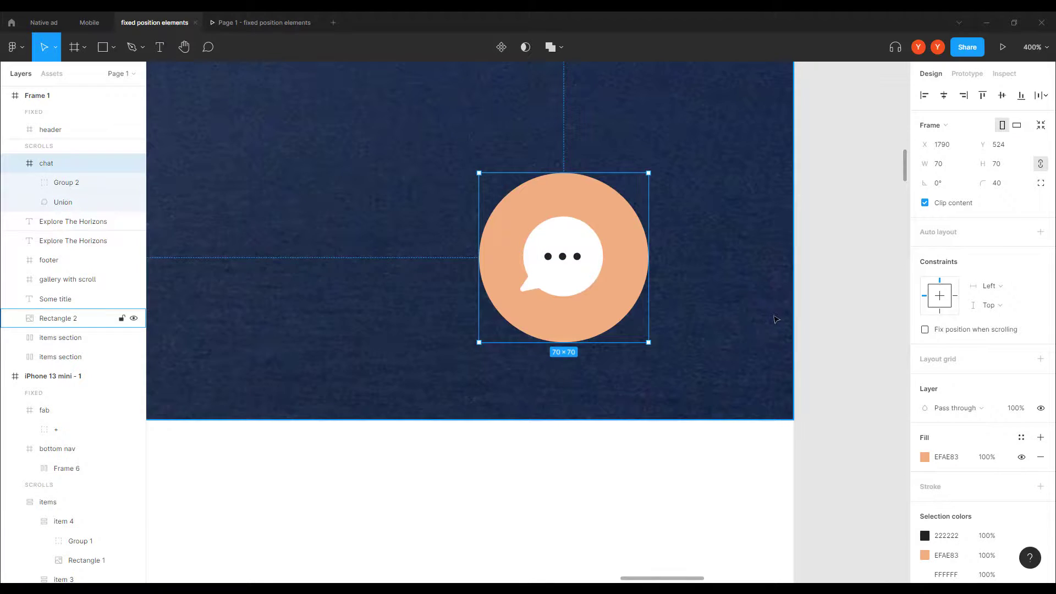
Add a drop shadow to the chat frame and set its blur to 10.
scroll(777, 319, "up", 3)
scroll(767, 314, "down", 10)
scroll(683, 270, "left", 2)
scroll(683, 269, "down", 1)
scroll(962, 401, "down", 4)
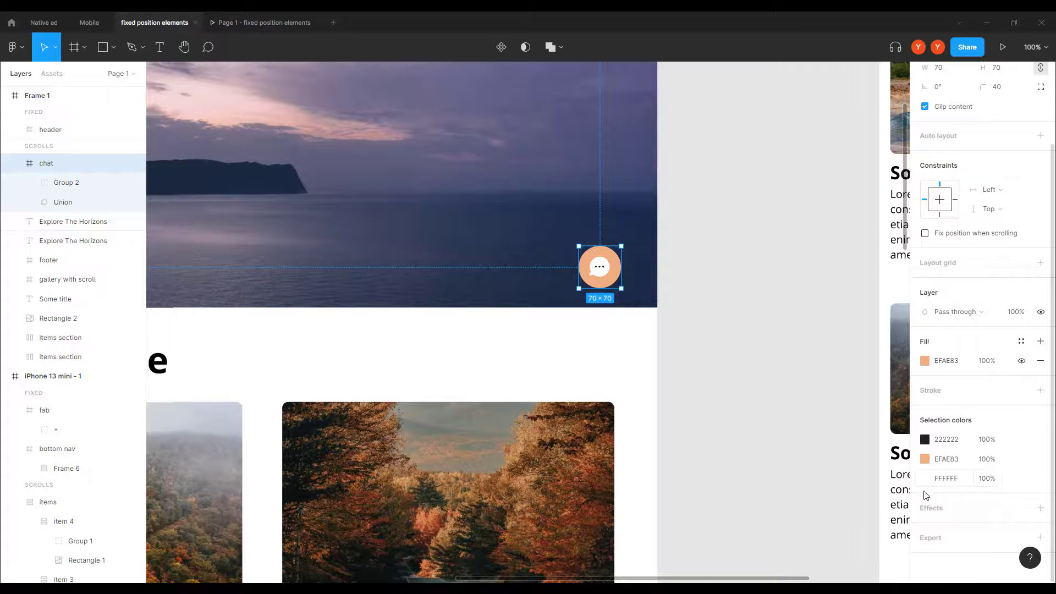
left_click(1039, 508)
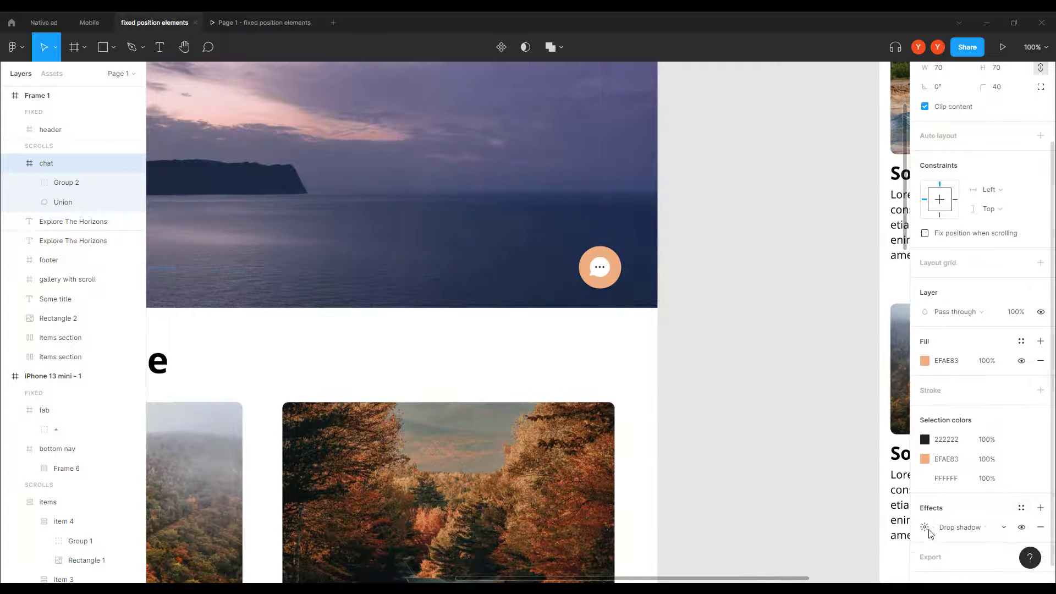
left_click(924, 527)
left_click(872, 520)
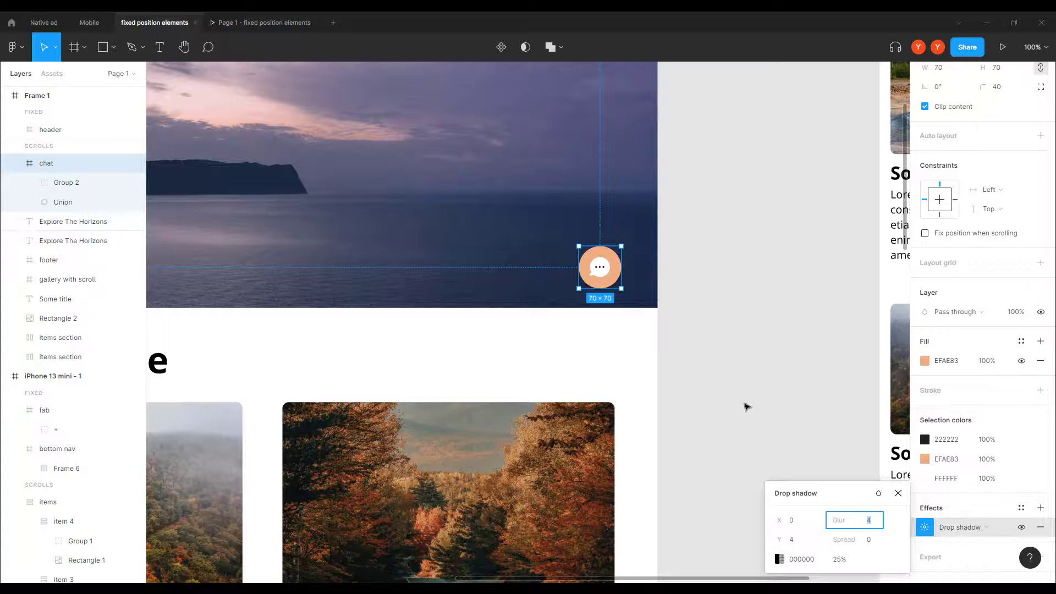
type("10")
key("Return")
left_click(723, 274)
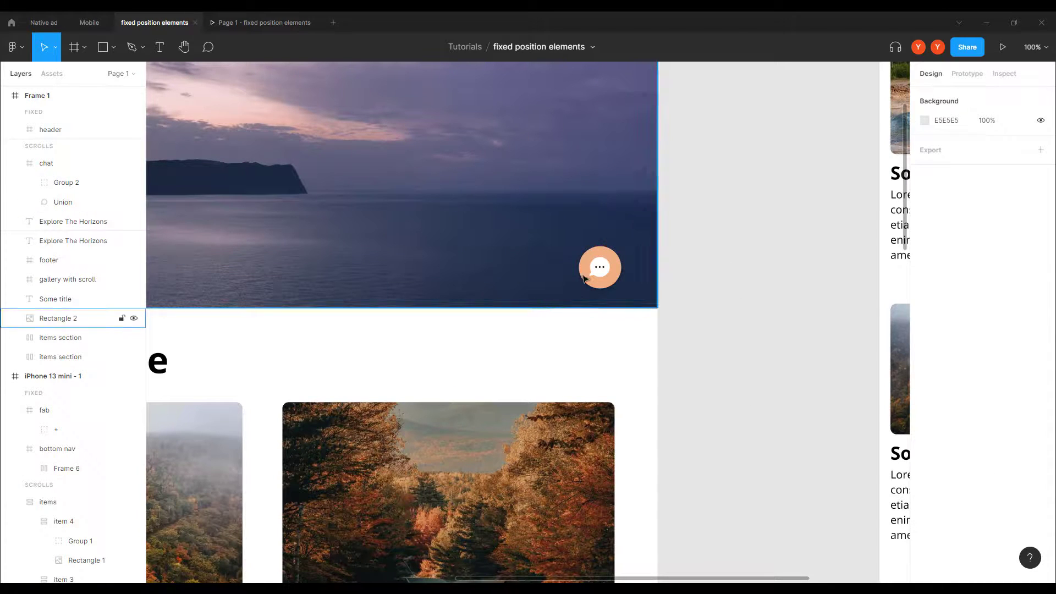
Fix the chat frame's position when scrolling and test it by scrolling the prototype preview.
left_click(599, 268)
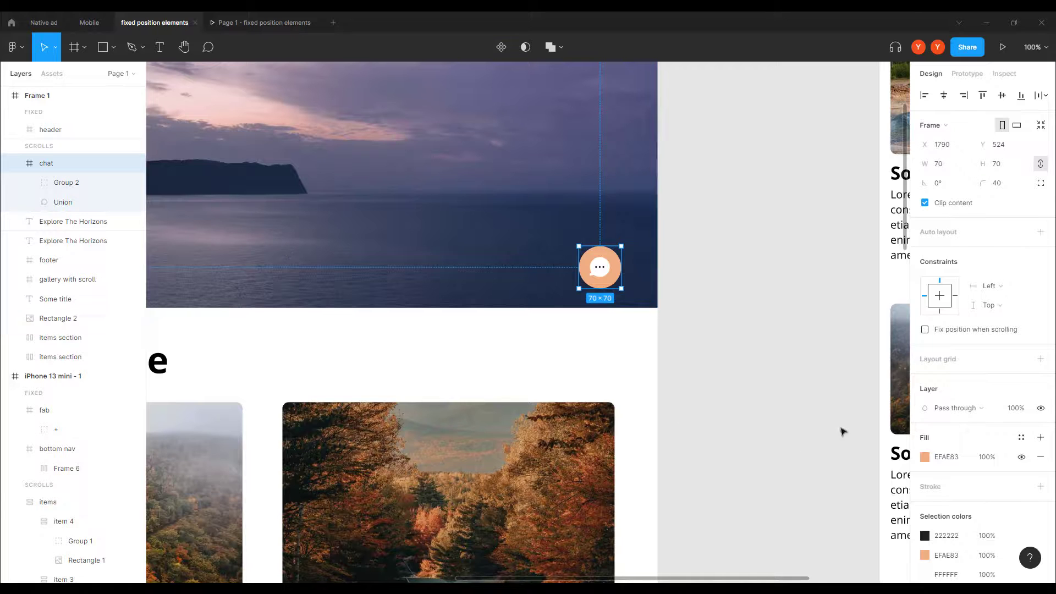
left_click(924, 330)
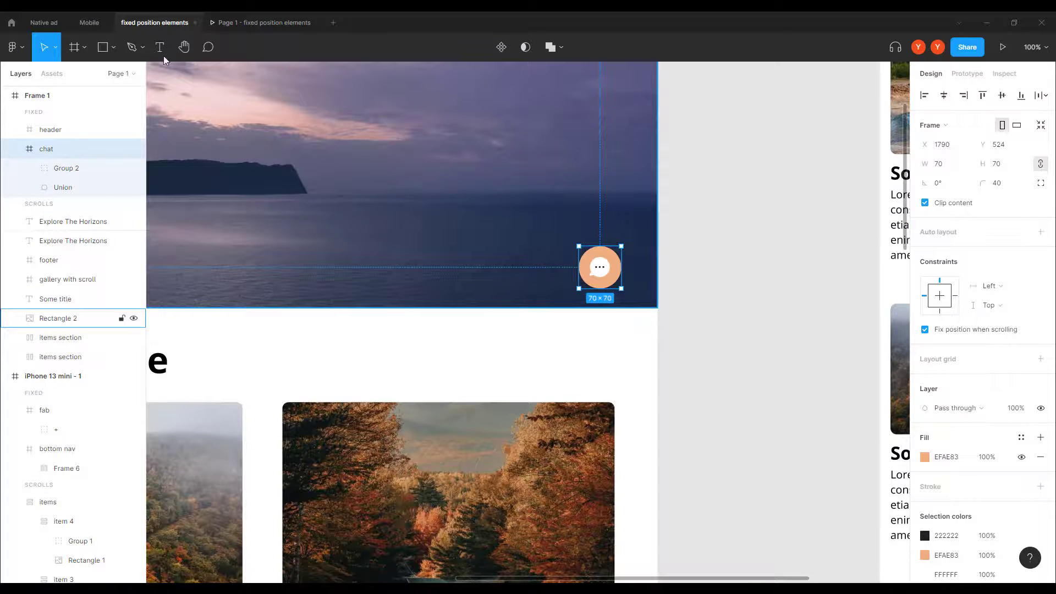
left_click(264, 23)
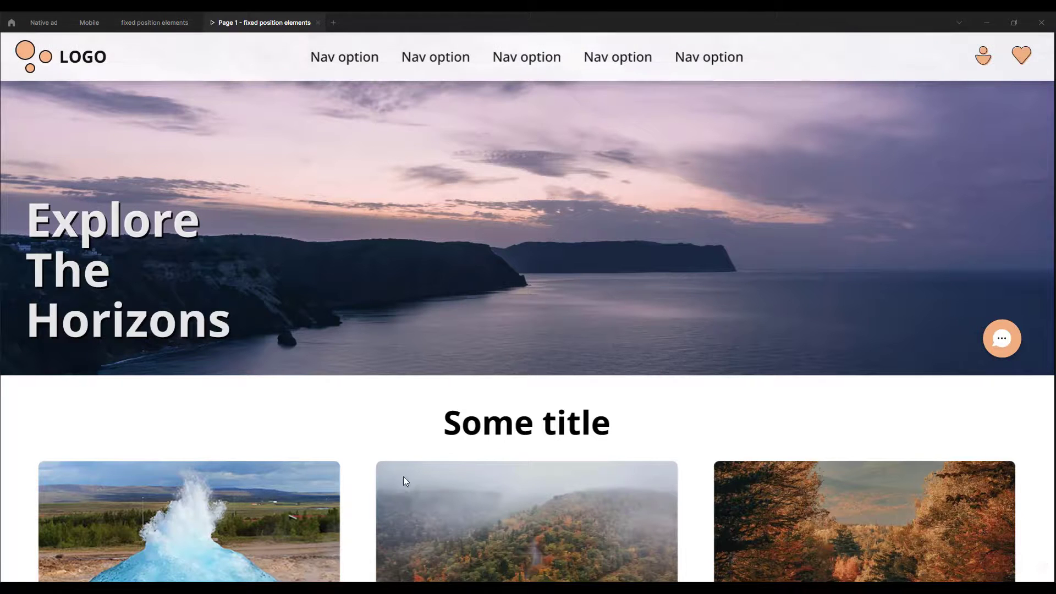
scroll(406, 484, "down", 5)
scroll(378, 493, "up", 5)
Return to the design file and move the chat button down to about X 1797, Y 762, beside the gallery images.
left_click(151, 22)
left_click_drag(602, 285, 587, 353)
scroll(258, 324, "up", 5)
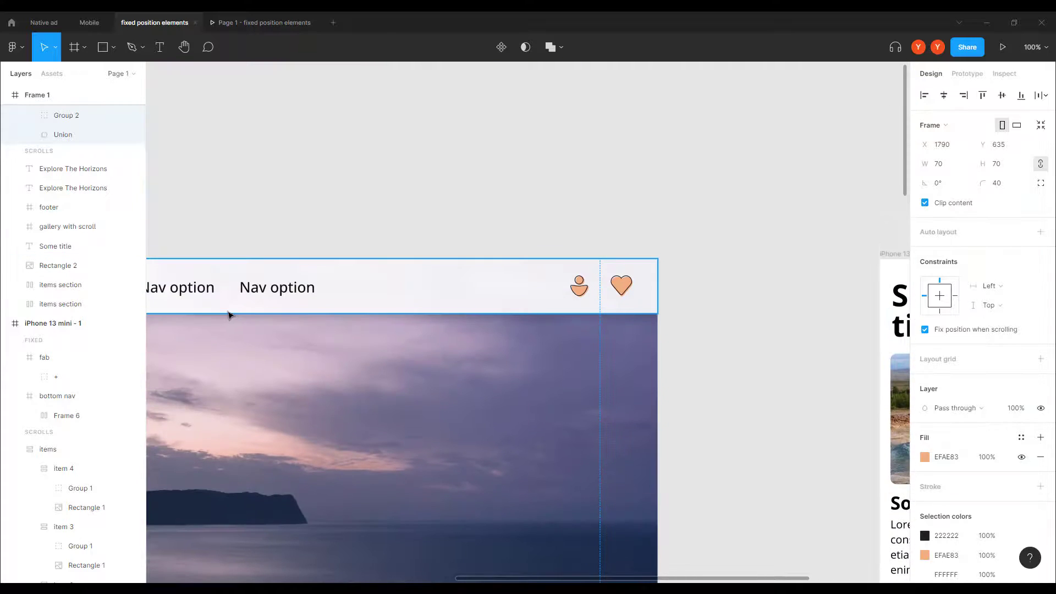
scroll(233, 312, "down", 3)
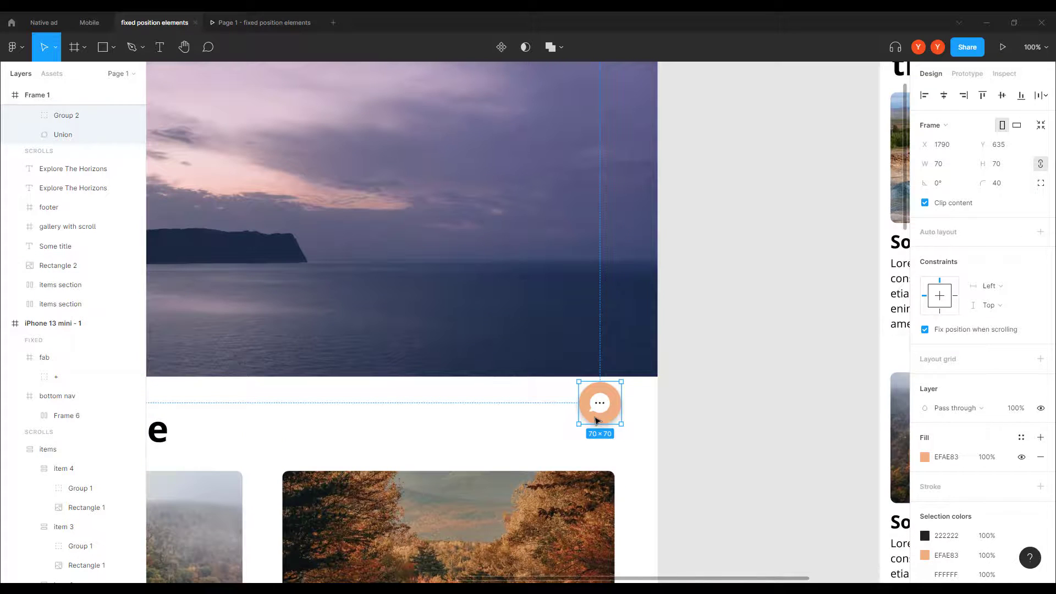
left_click_drag(595, 421, 600, 497)
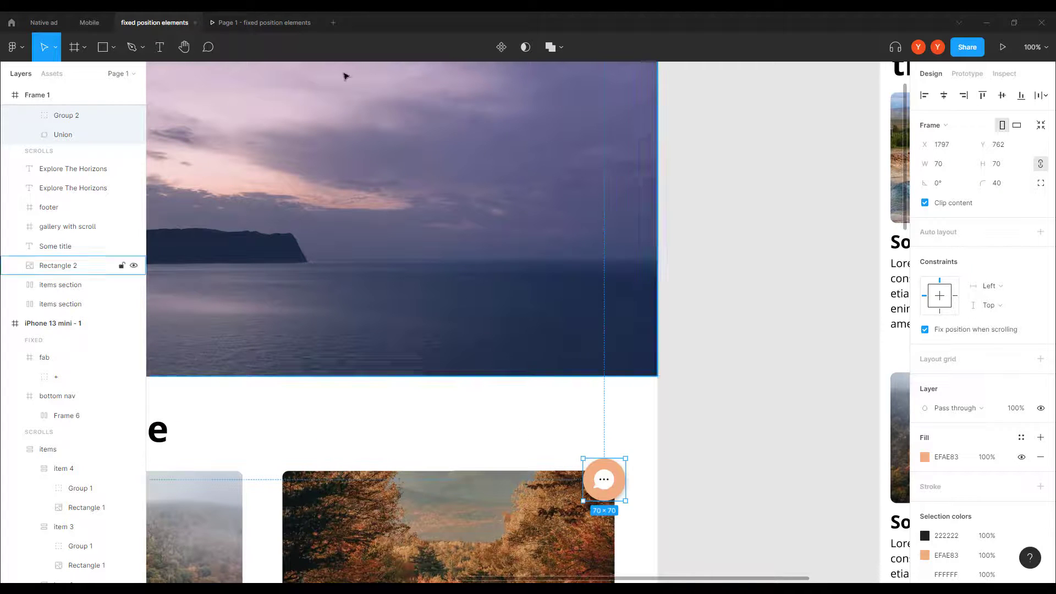
Move the chat button down the gallery to about X 1814, Y 947 and check its placement in the prototype preview.
left_click(233, 22)
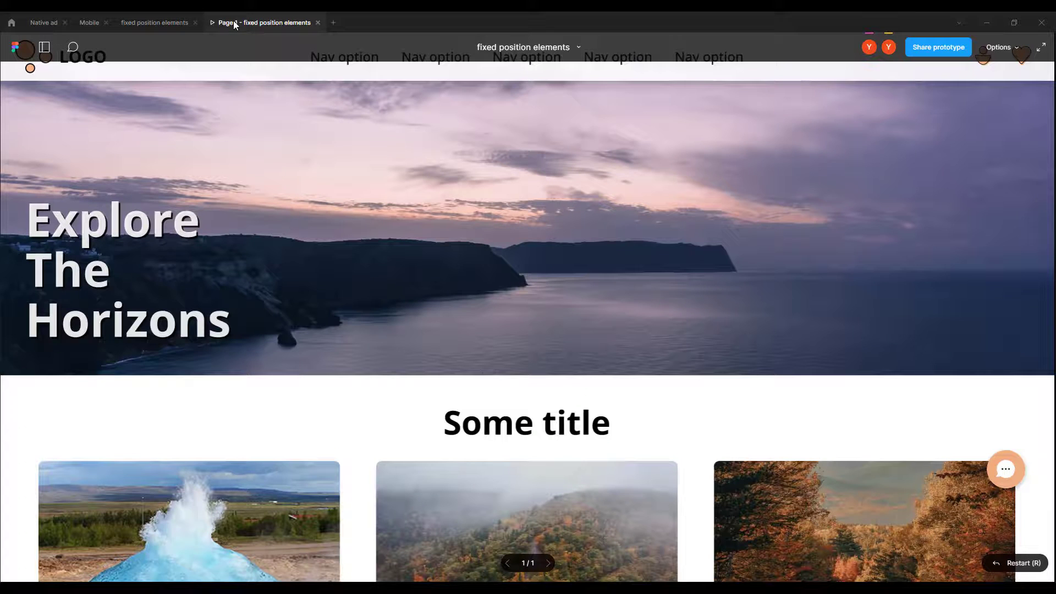
left_click(142, 22)
scroll(446, 332, "down", 5)
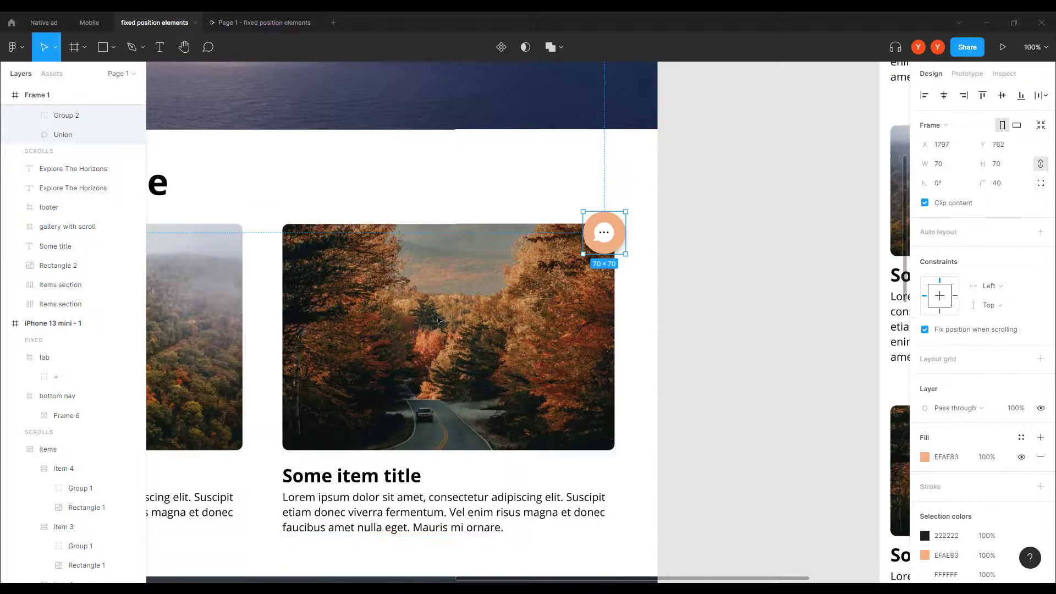
left_click_drag(600, 249, 611, 361)
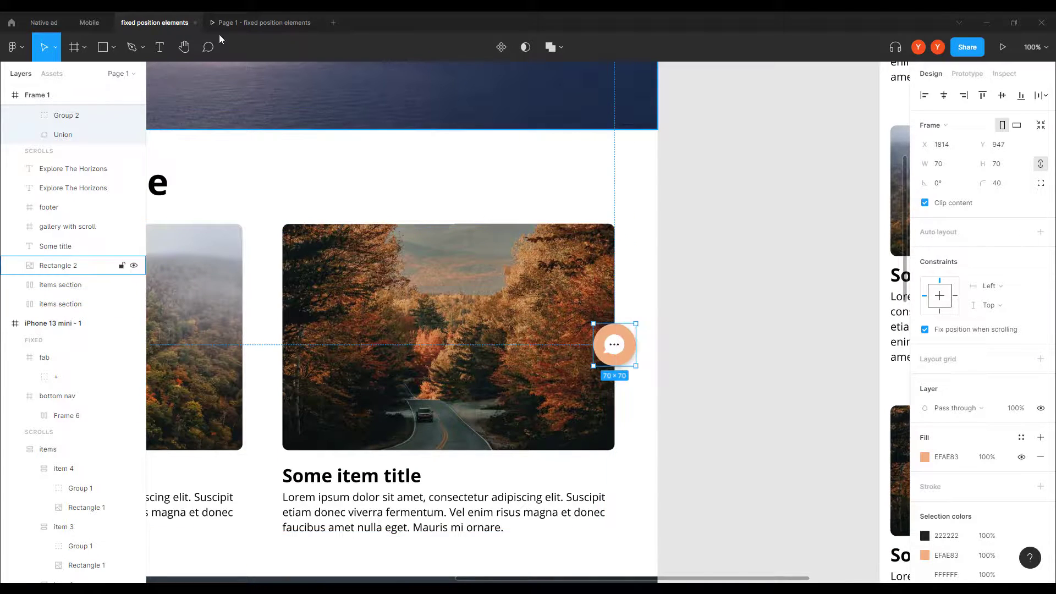
left_click(239, 22)
left_click(148, 22)
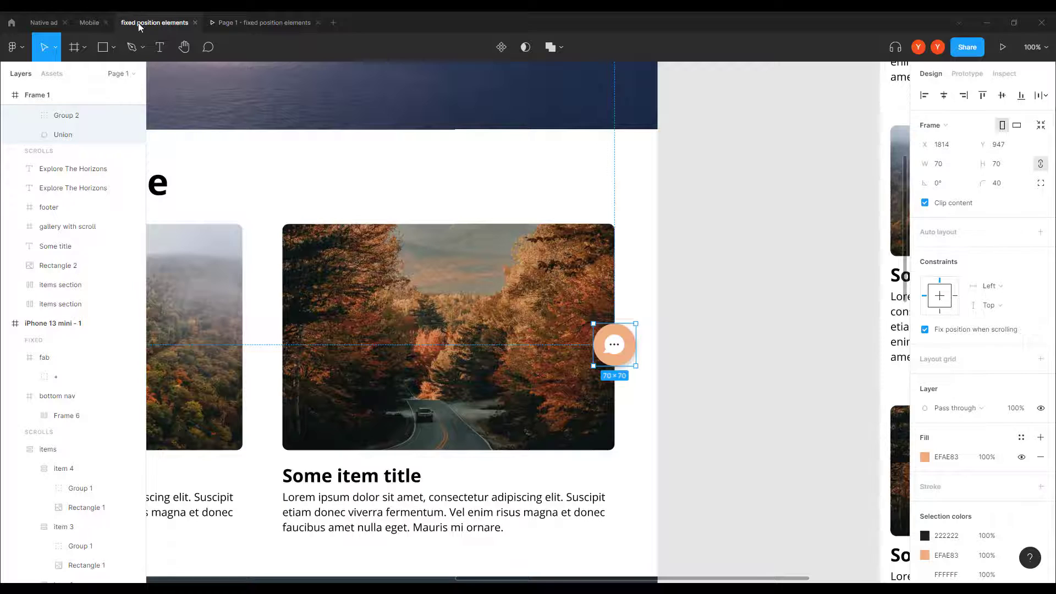
Try to move the chat button down past the gallery toward the footer, and undo the move.
key("ctrl+minus")
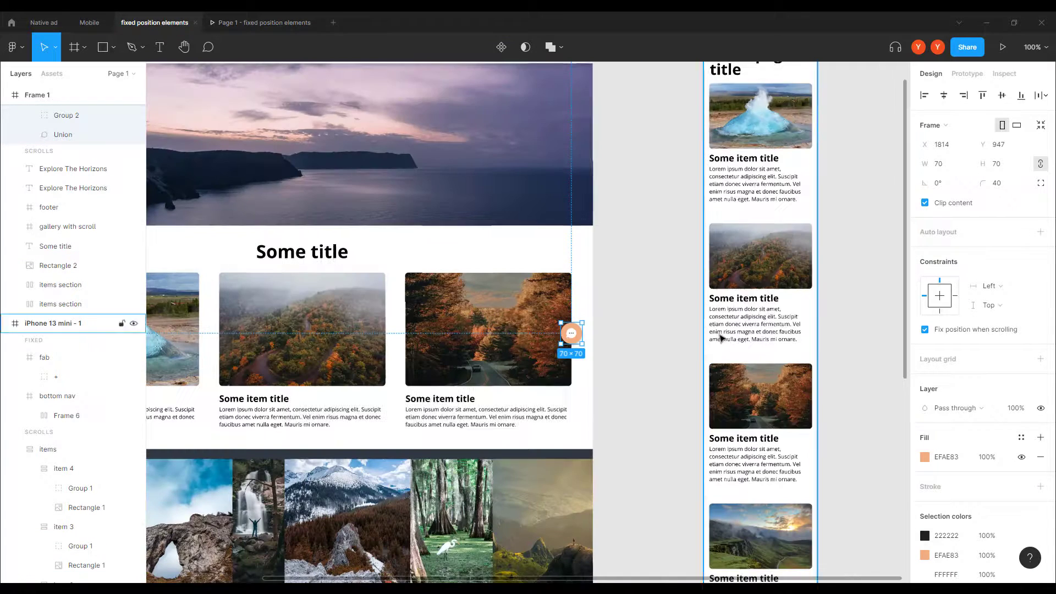
scroll(624, 297, "down", 5)
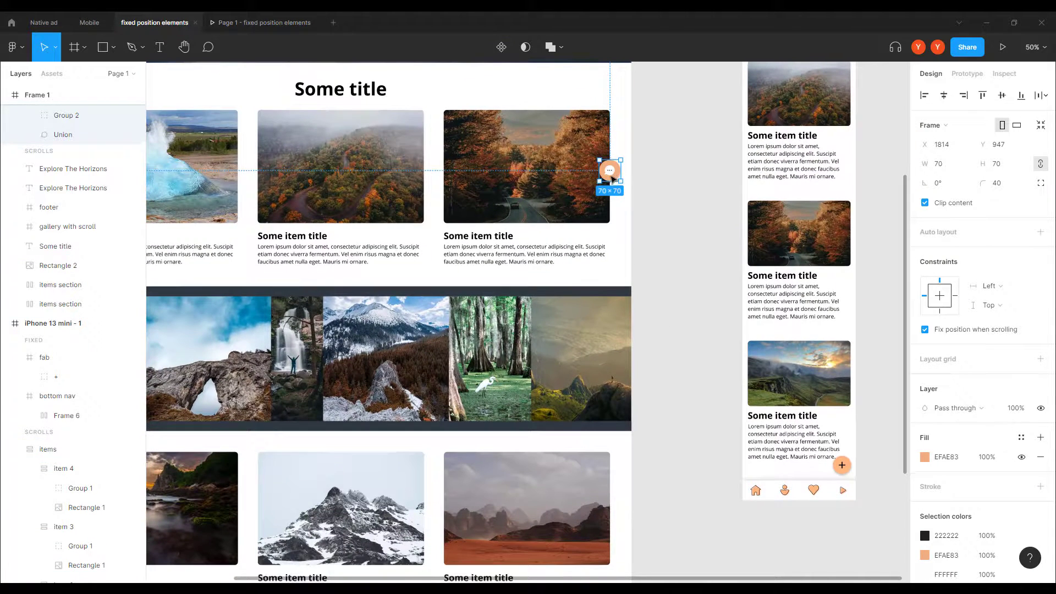
left_click_drag(610, 178, 715, 334)
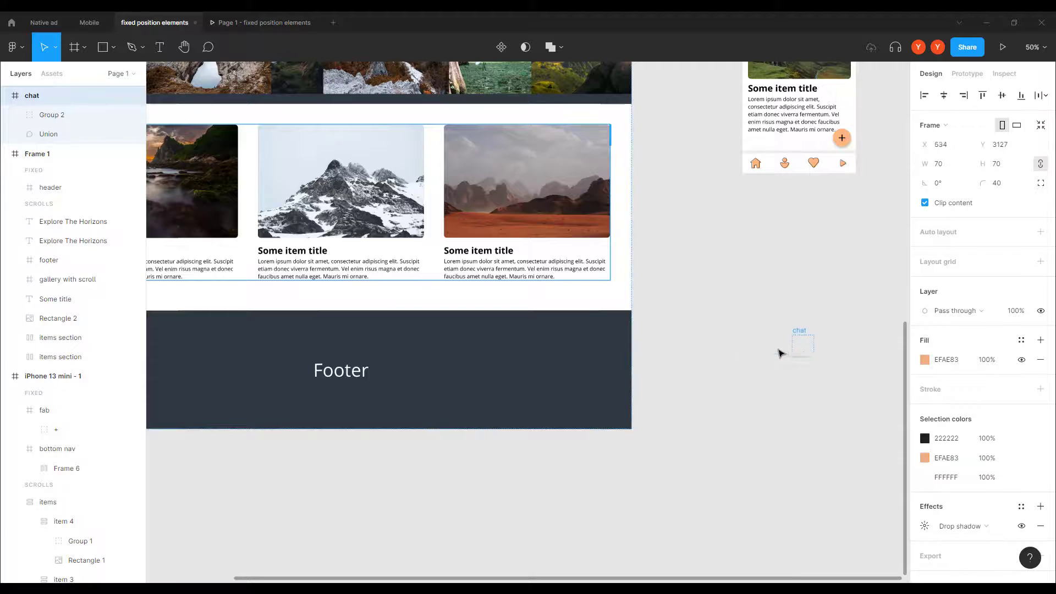
key("ctrl+z")
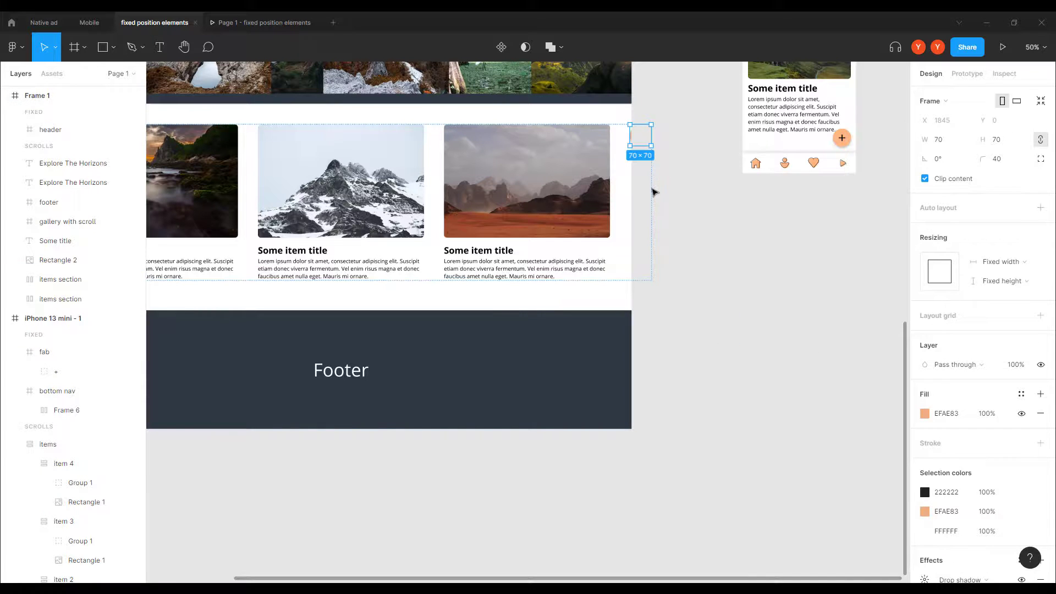
key("ctrl+z")
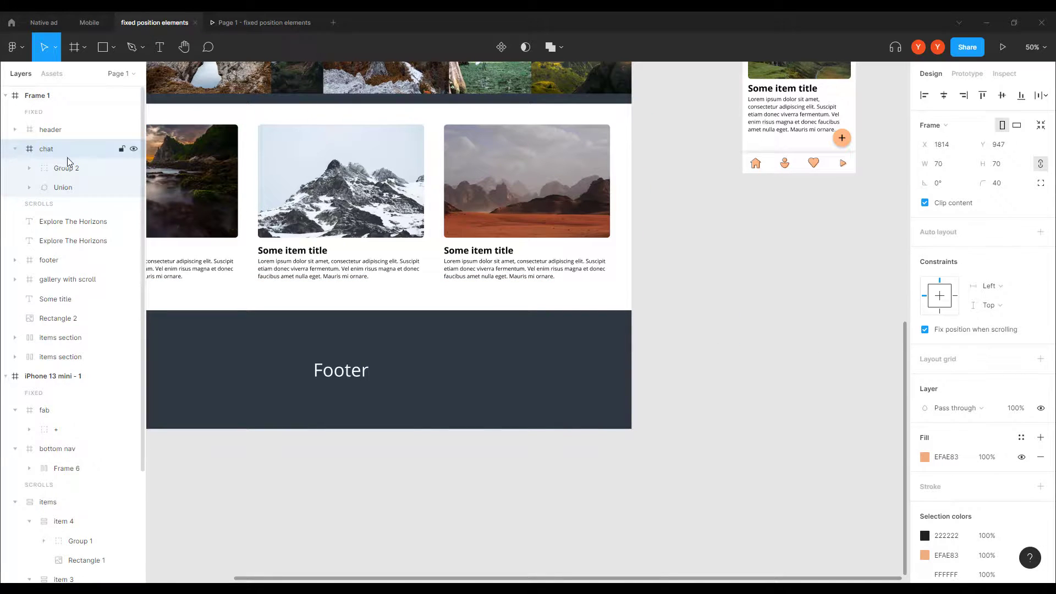
Move the chat button into the footer's lower-right corner, at about X 1815, Y 283 within the footer.
scroll(613, 286, "up", 8)
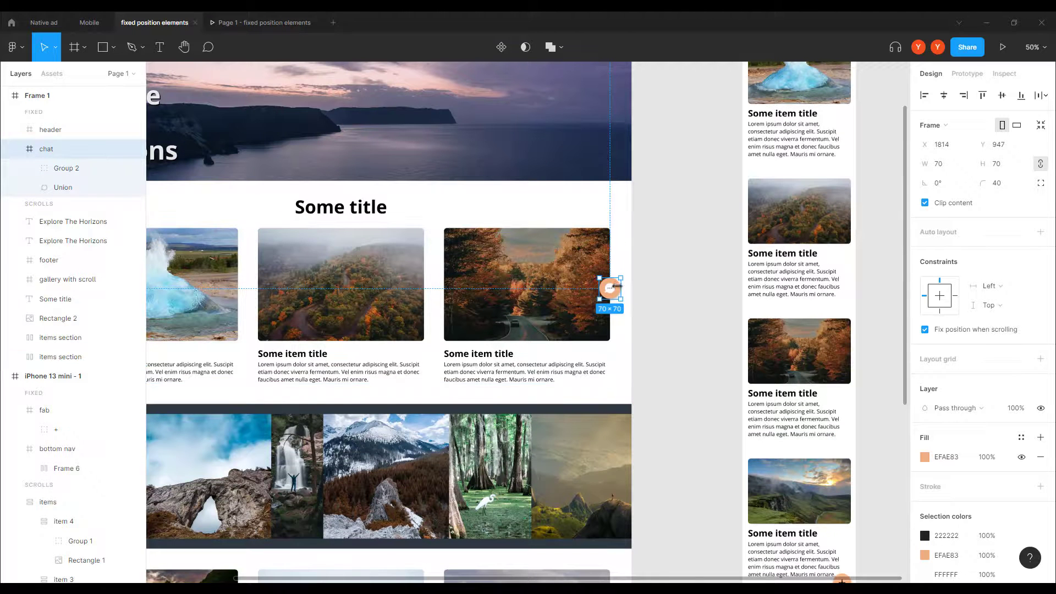
left_click_drag(617, 295, 685, 549)
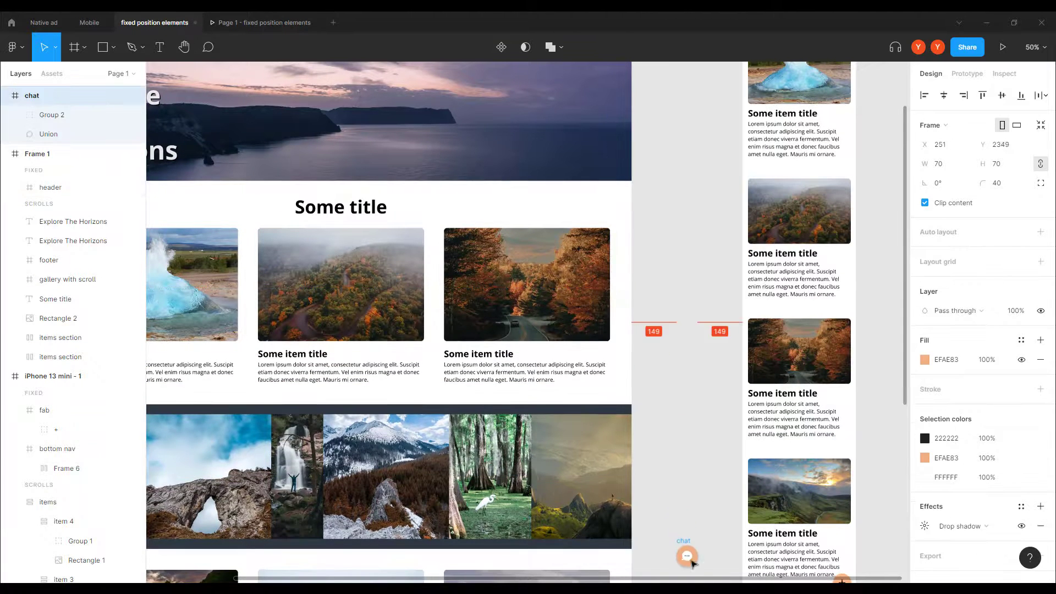
scroll(668, 424, "down", 5)
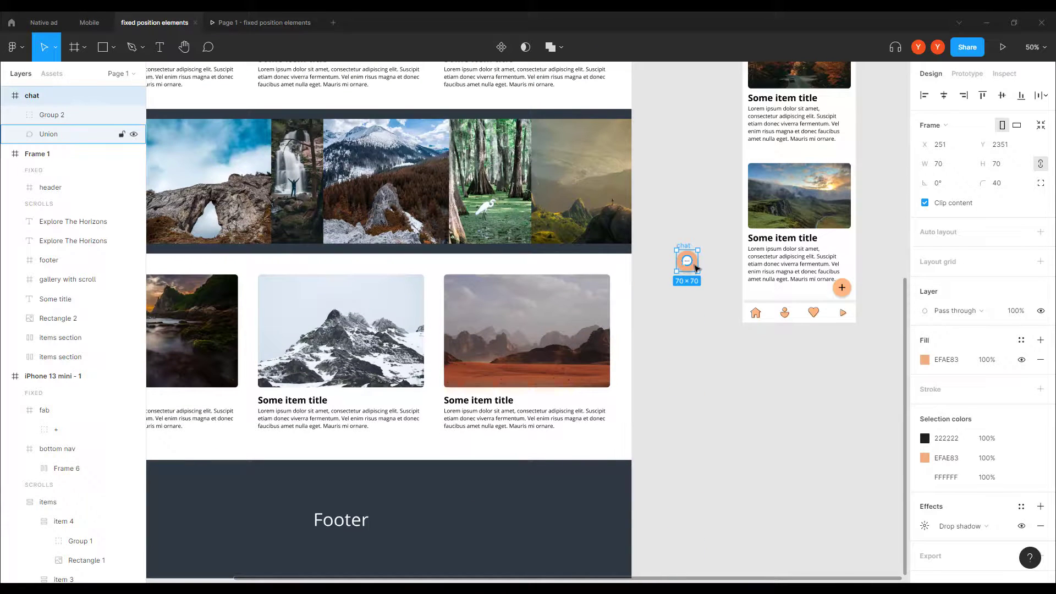
left_click_drag(686, 254, 601, 549)
scroll(546, 322, "down", 5)
scroll(546, 322, "up", 3)
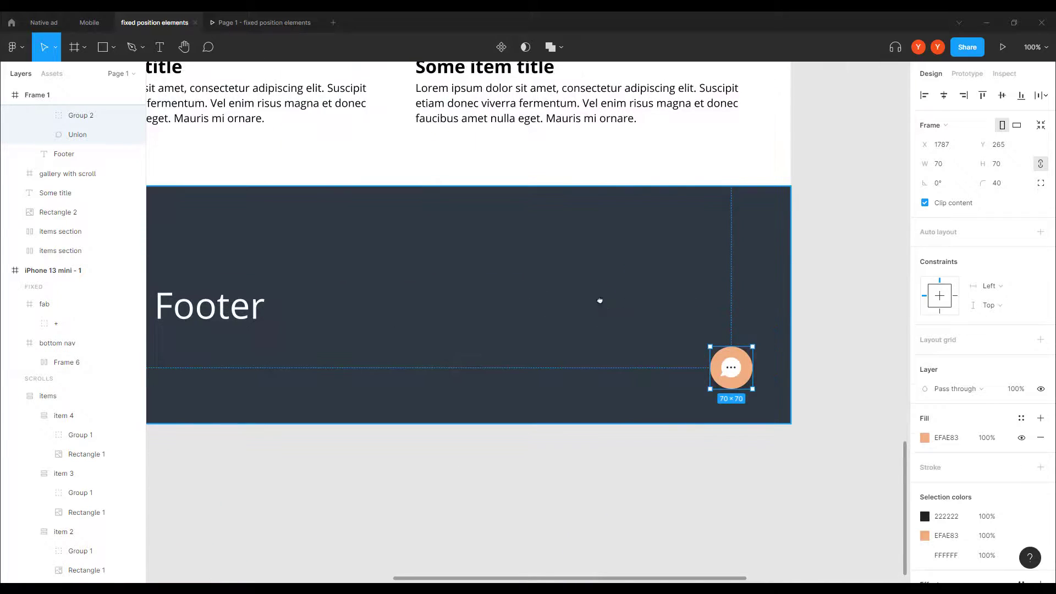
scroll(604, 308, "down", 3)
scroll(604, 308, "right", 3)
left_click_drag(573, 221, 590, 232)
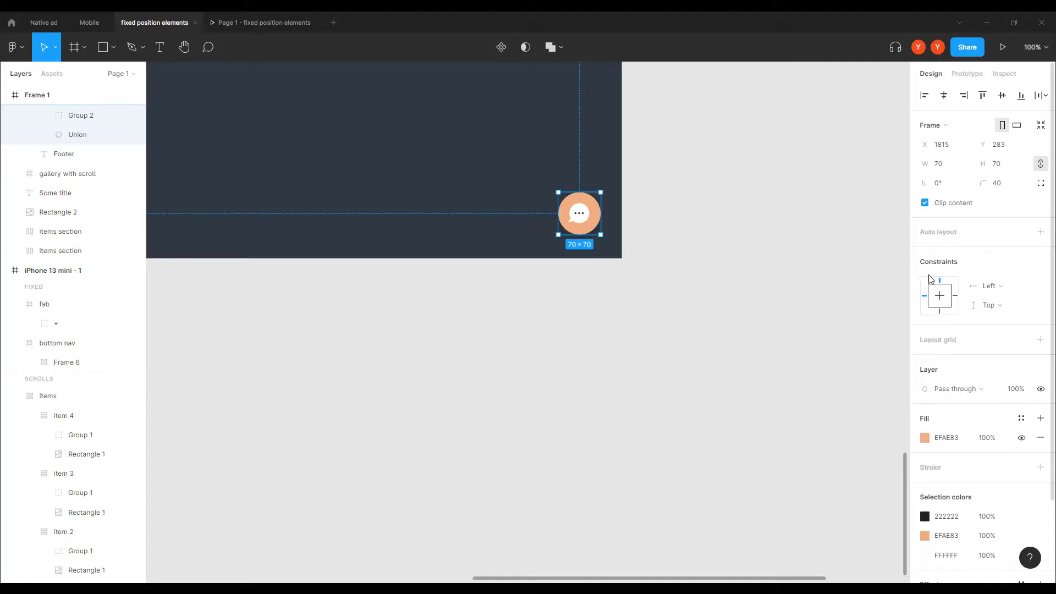
Constrain the chat button to the right and bottom, and check its placement in the prototype preview.
left_click(940, 312)
left_click(955, 296)
left_click(254, 22)
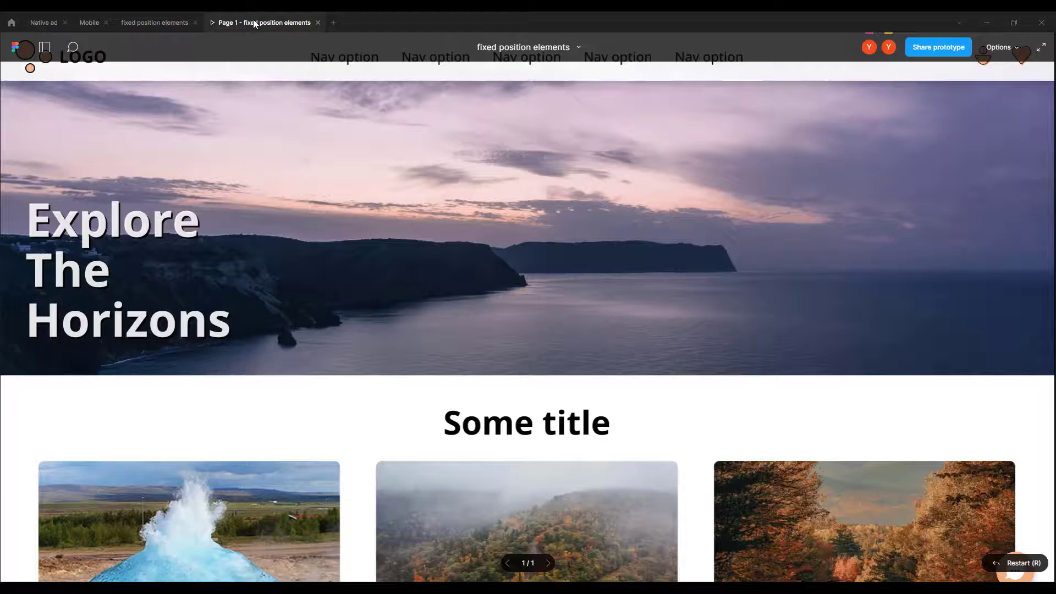
left_click(151, 22)
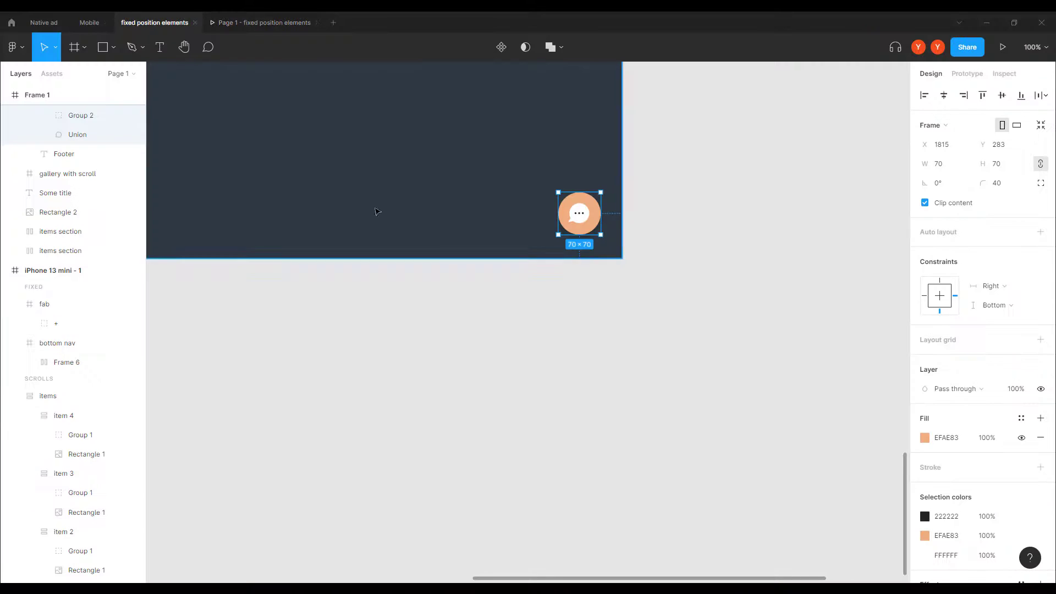
Move the chat layer out of the footer to the top of Frame 1's fixed layers, above the header, and collapse it.
scroll(682, 331, "up", 2)
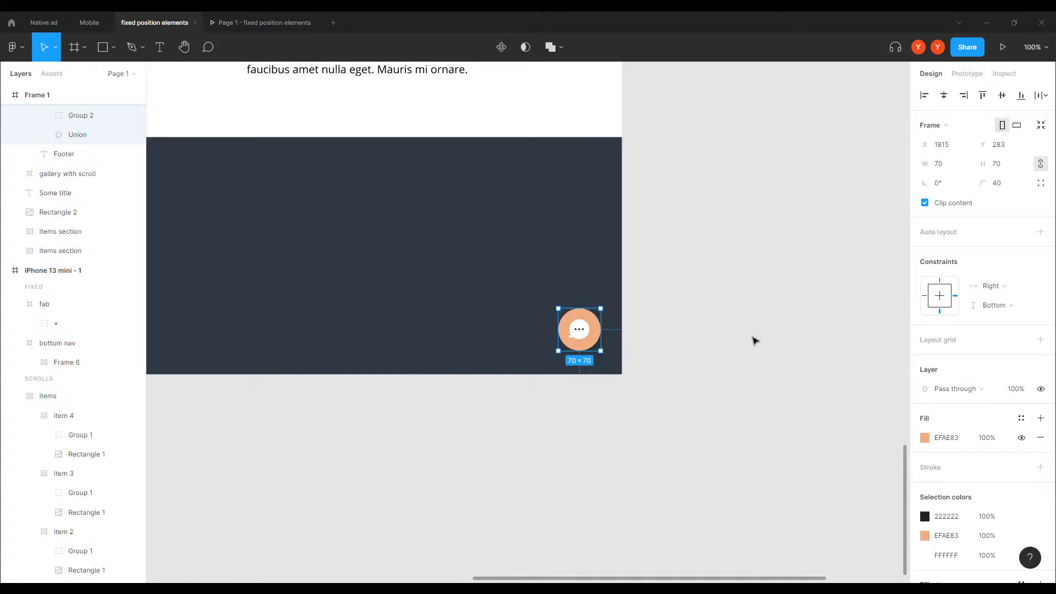
left_click(720, 326)
left_click(568, 325)
left_click(568, 325)
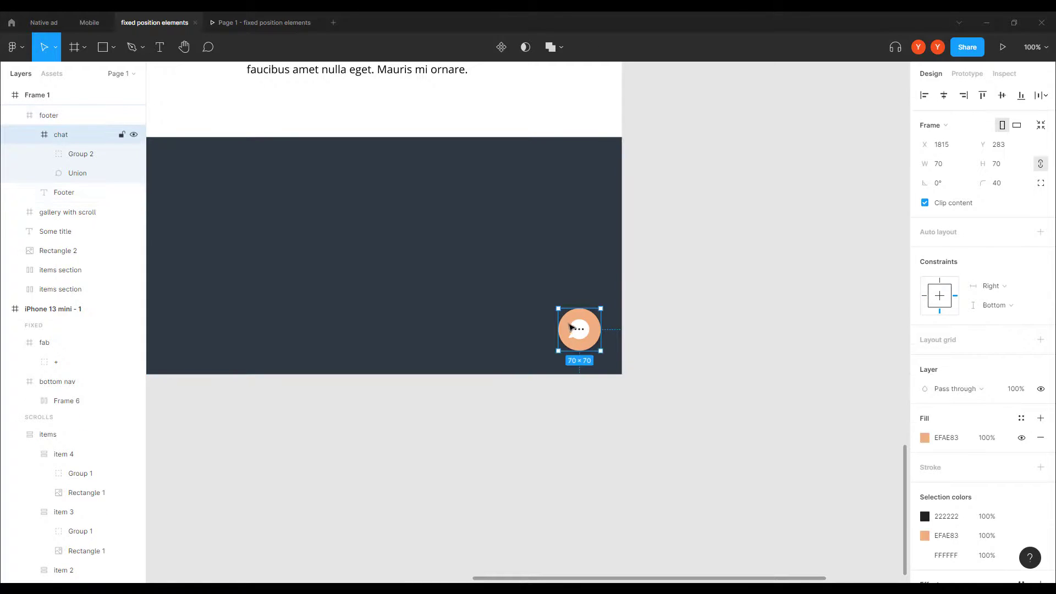
scroll(1002, 289, "down", 3)
scroll(996, 291, "up", 3)
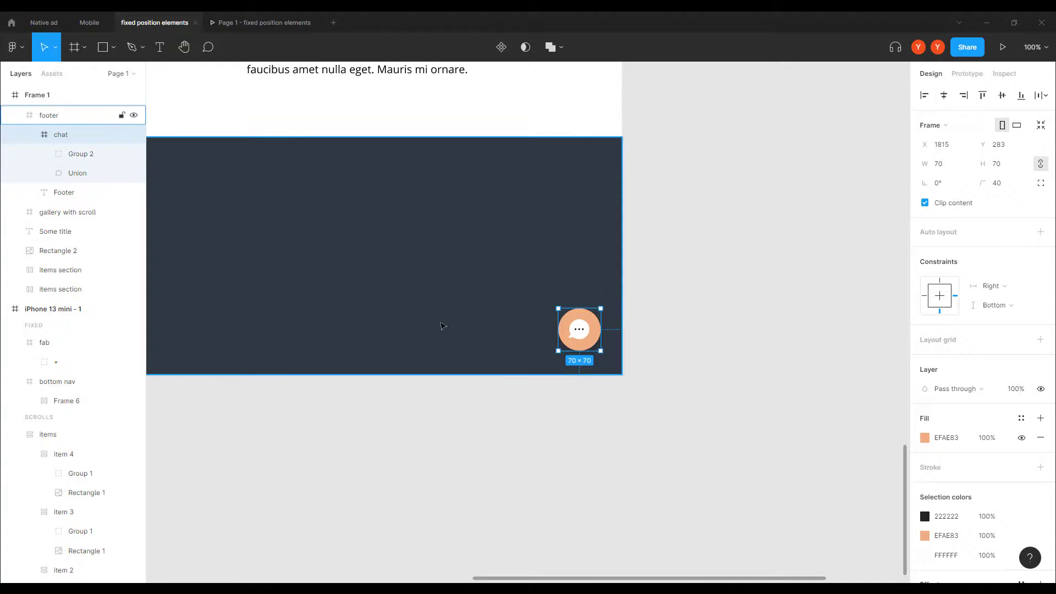
scroll(49, 171, "up", 3)
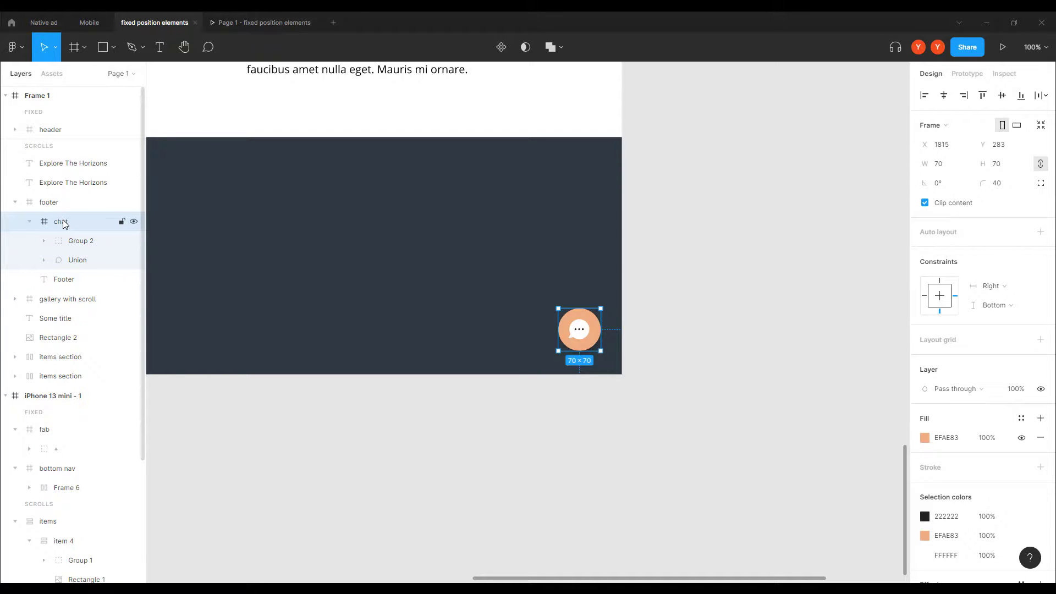
left_click_drag(62, 223, 43, 124)
left_click(20, 129)
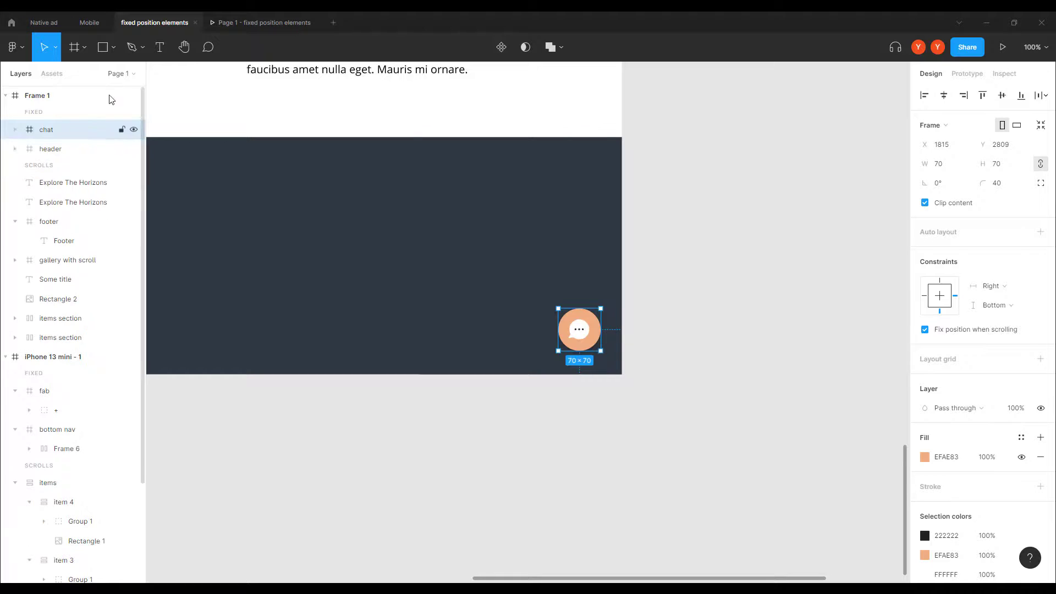
Test the fixed chat button in the prototype preview by scrolling the desktop page down to the footer and back up.
left_click(248, 23)
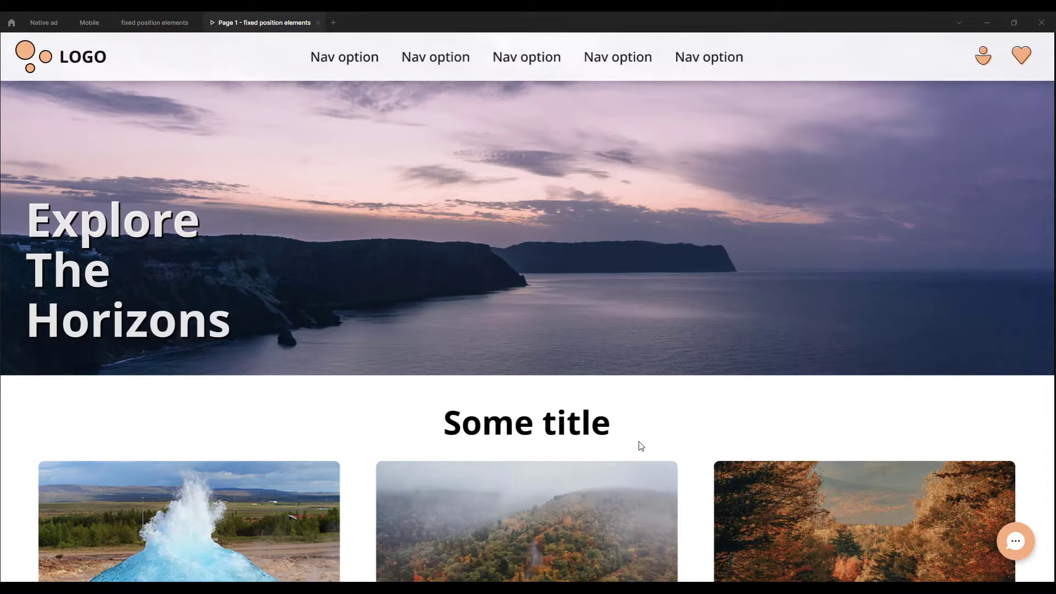
scroll(631, 465, "down", 10)
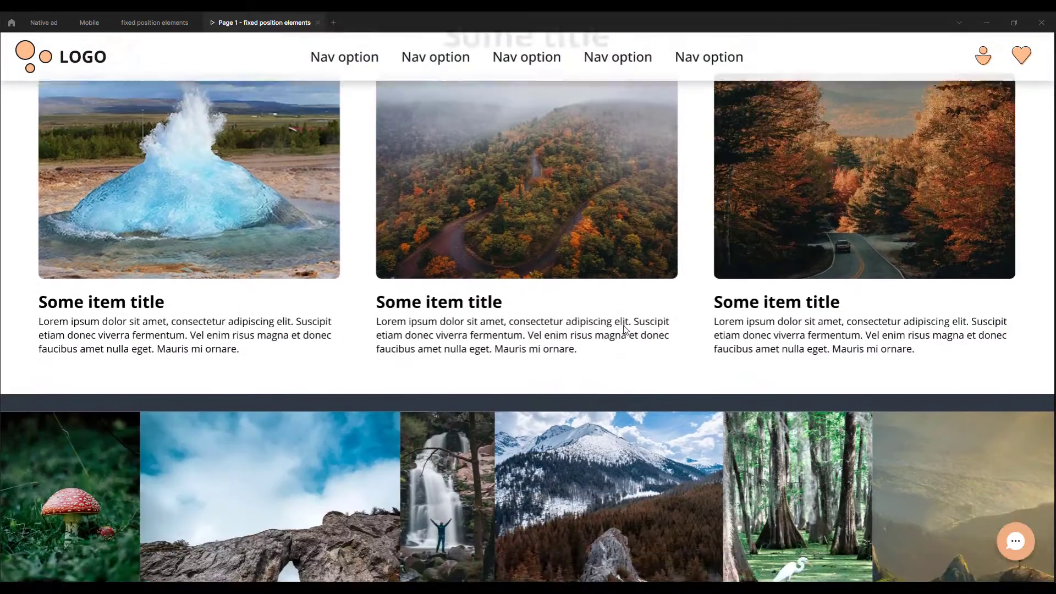
scroll(648, 473, "up", 9)
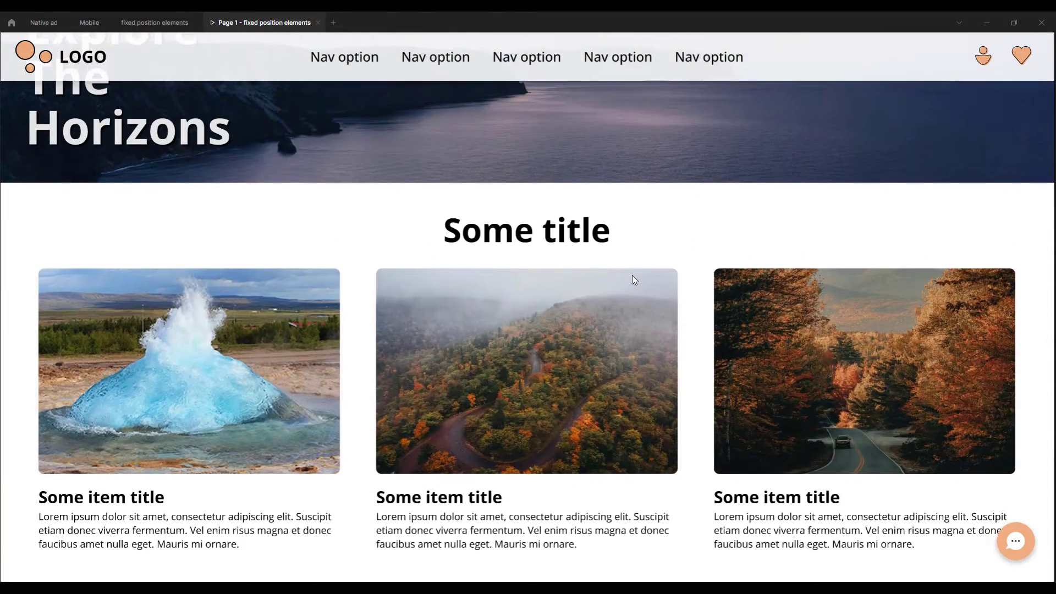
scroll(623, 463, "up", 3)
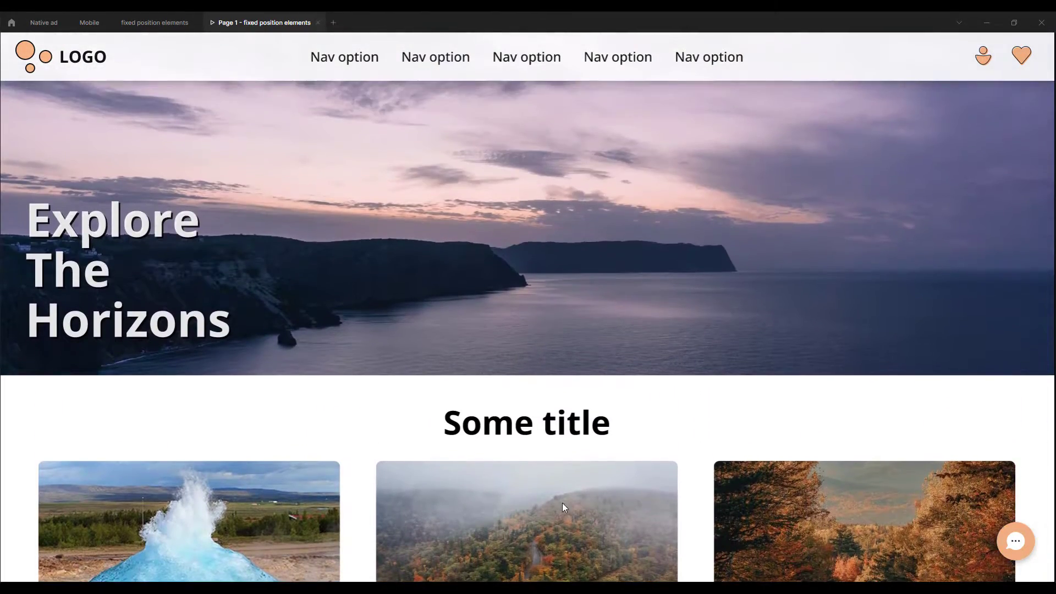
scroll(565, 505, "down", 11)
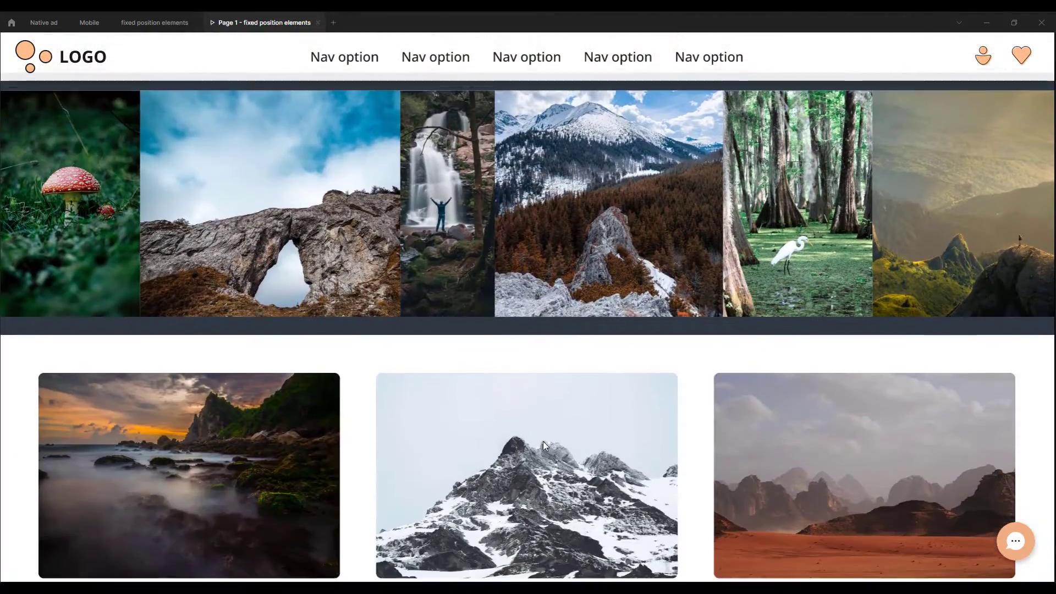
scroll(542, 438, "down", 5)
scroll(581, 245, "up", 15)
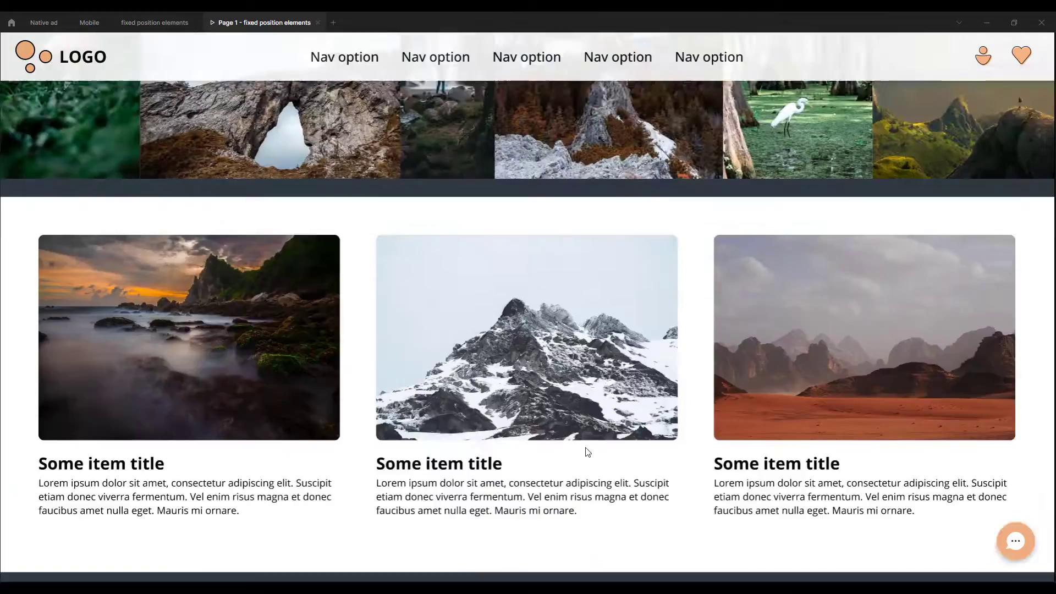
scroll(557, 288, "up", 2)
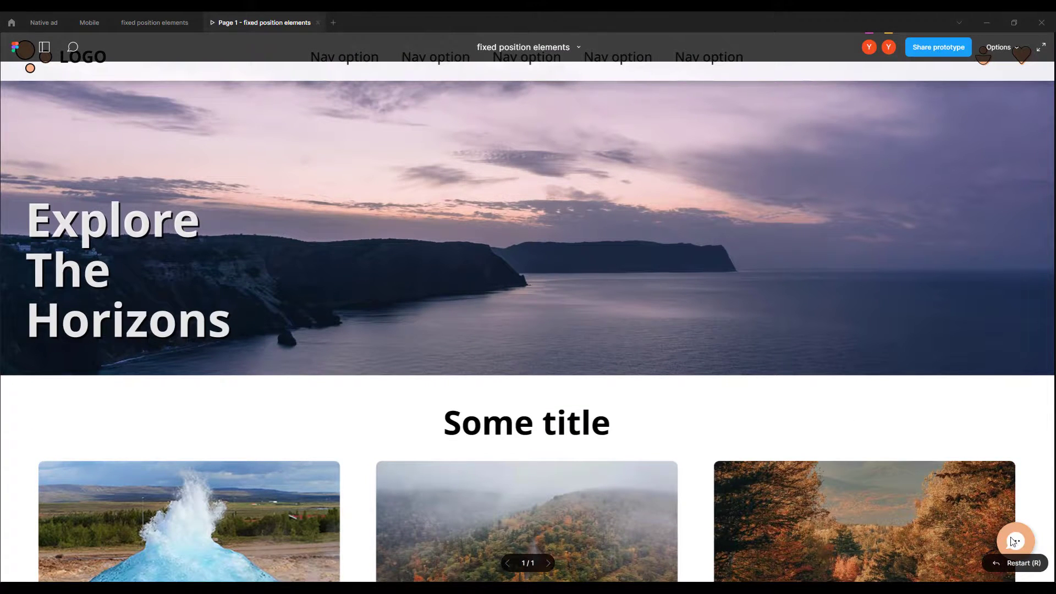
scroll(526, 518, "down", 15)
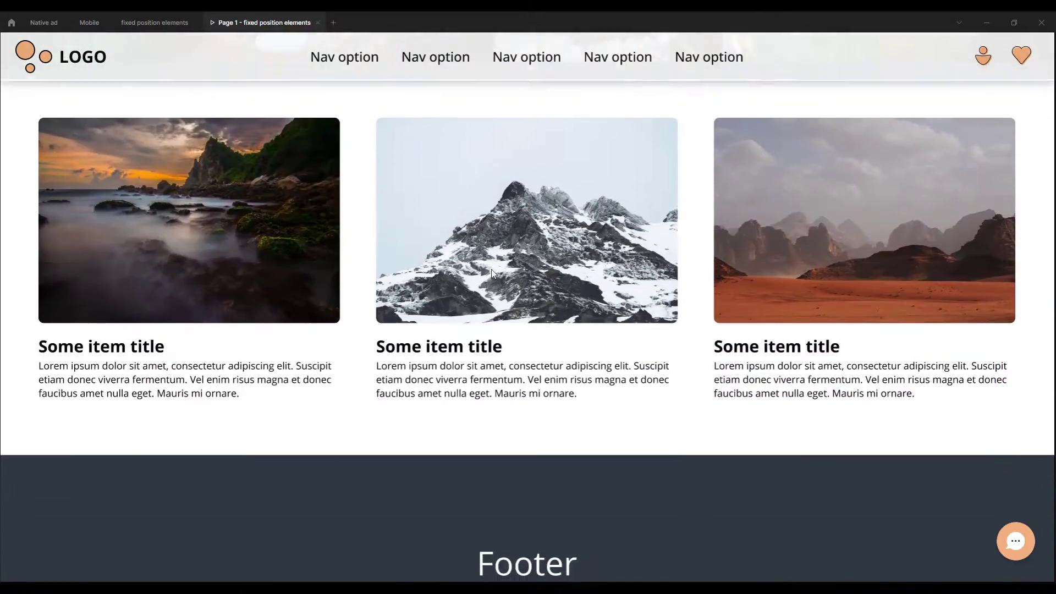
scroll(474, 486, "up", 15)
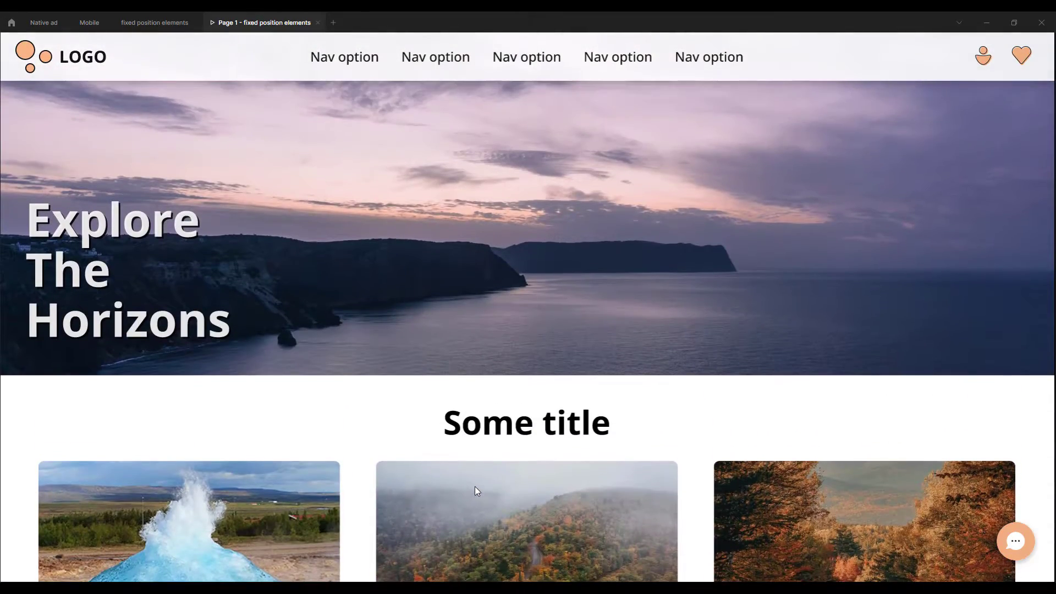
Return to the design file, deselect the chat button and review the desktop page from the footer up to the header.
left_click(155, 23)
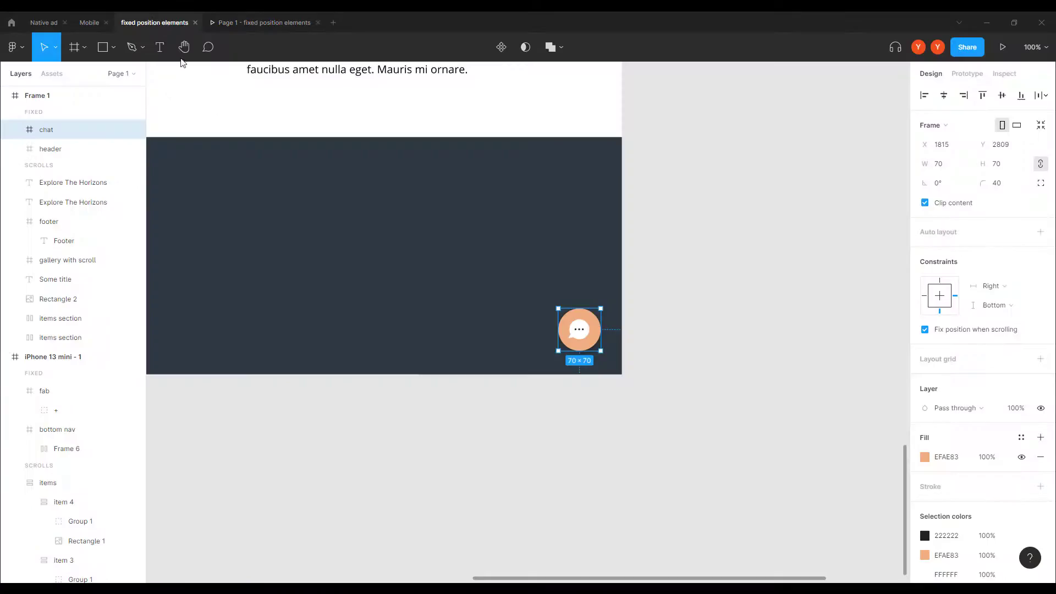
left_click(701, 282)
scroll(400, 245, "left", 4)
scroll(400, 244, "up", 2)
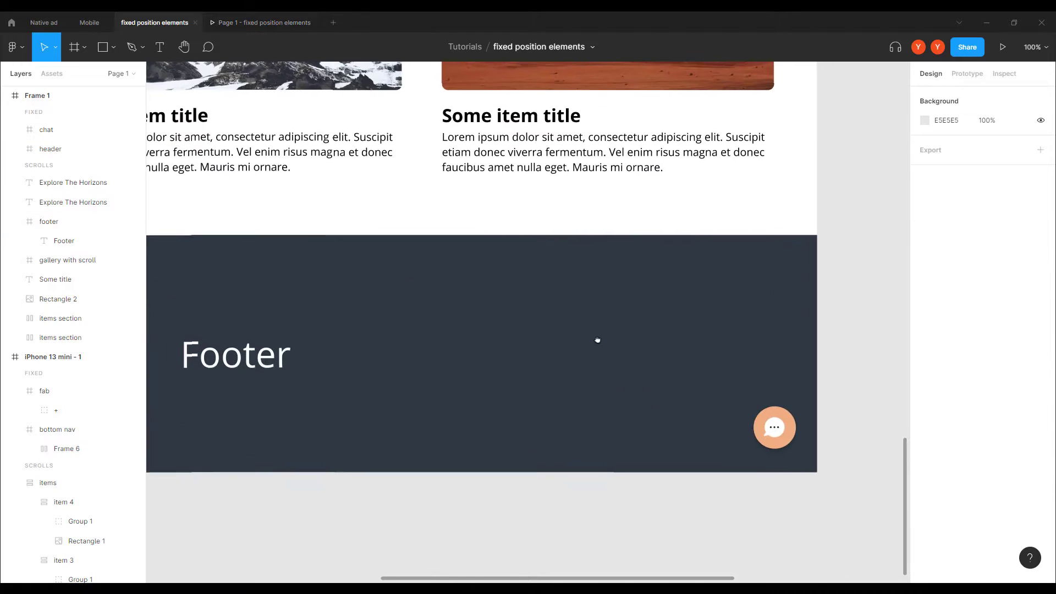
scroll(473, 297, "down", 5)
scroll(572, 434, "up", 3)
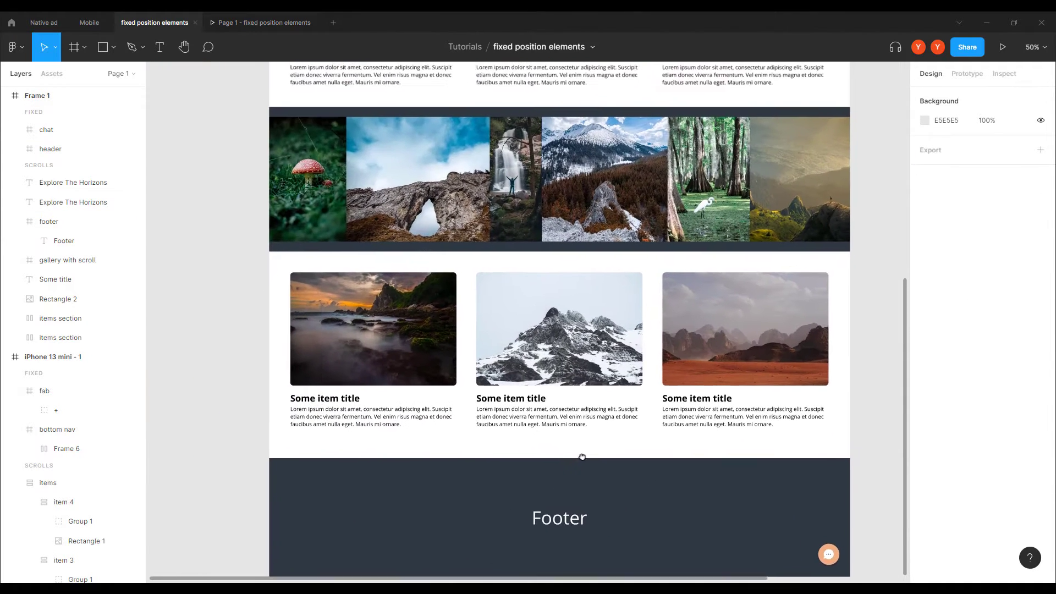
left_click_drag(729, 326, 483, 523)
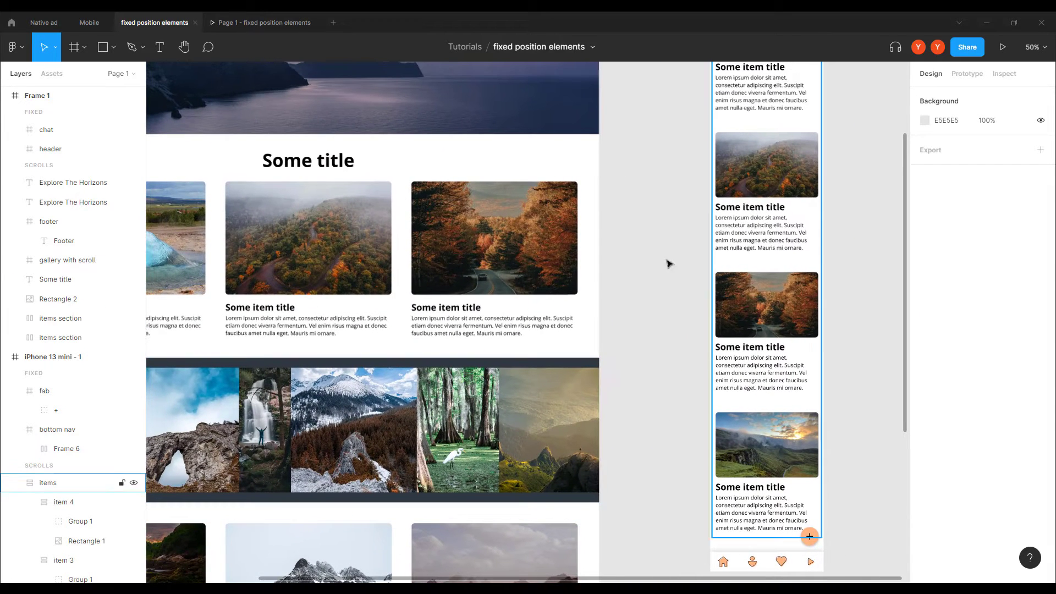
left_click_drag(474, 172, 595, 349)
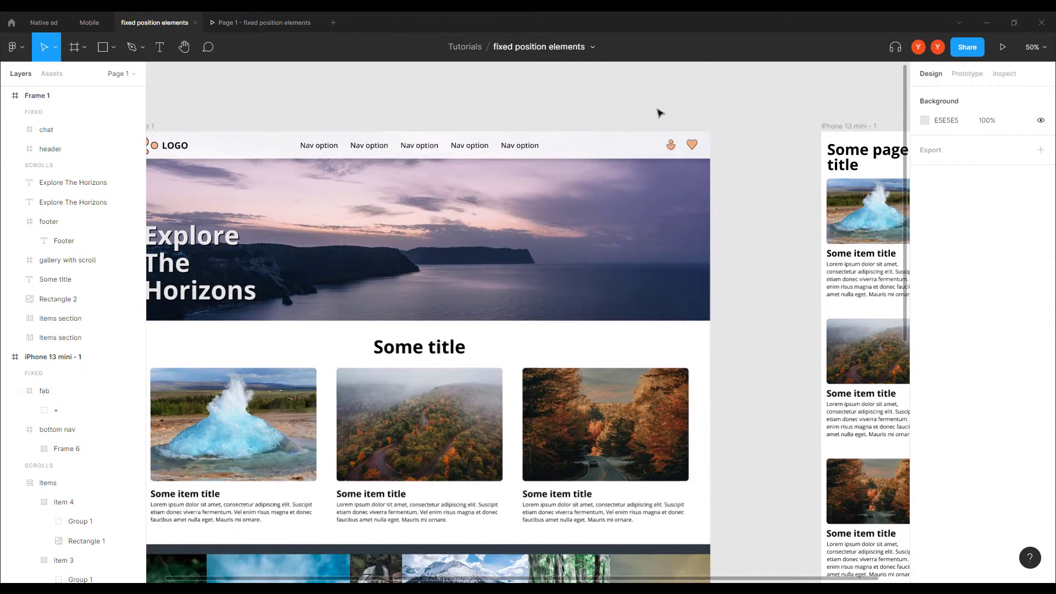